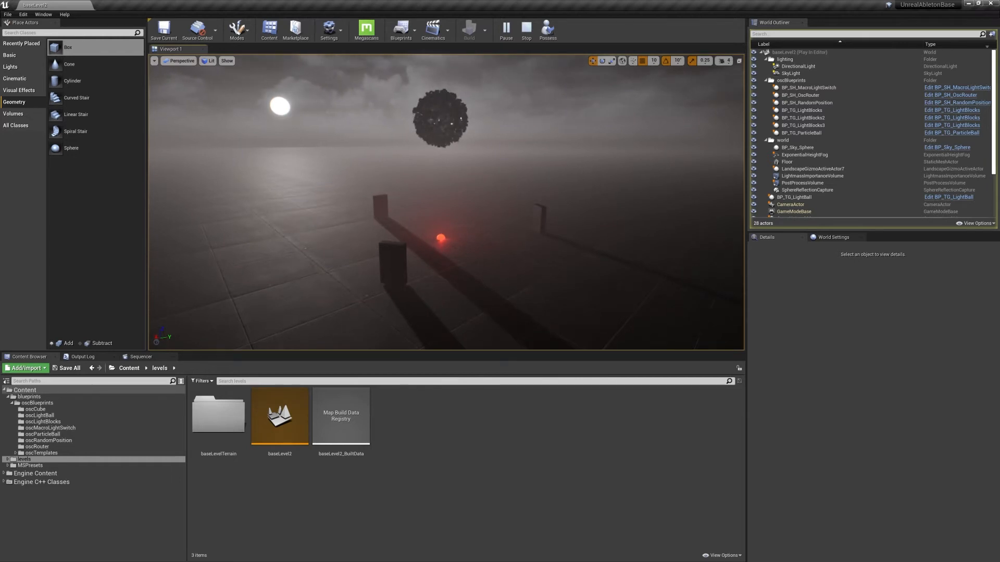
Play and stop scene 3 in Ableton Live while checking how the running level reacts in Unreal Editor.
key("super")
left_click(509, 555)
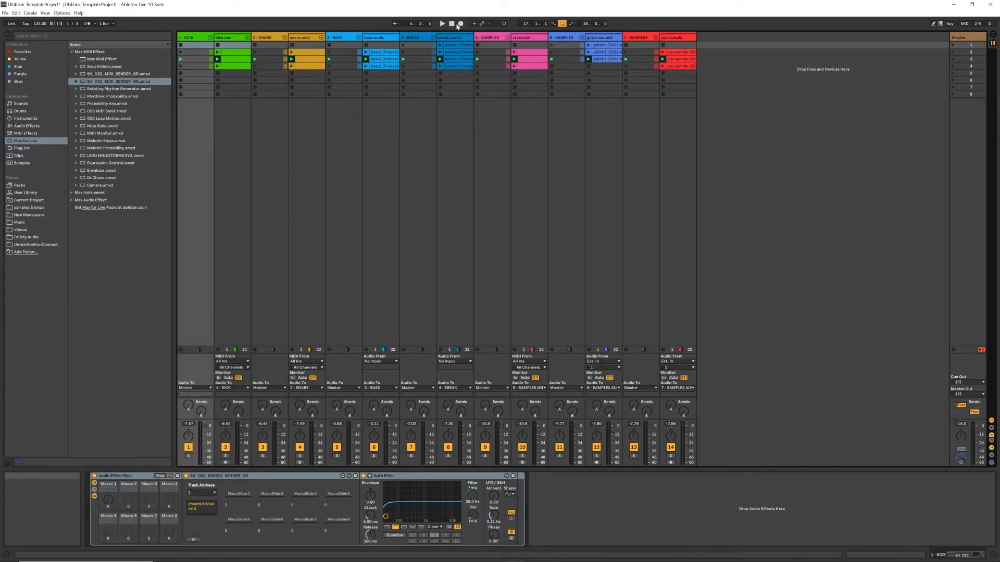
left_click(953, 59)
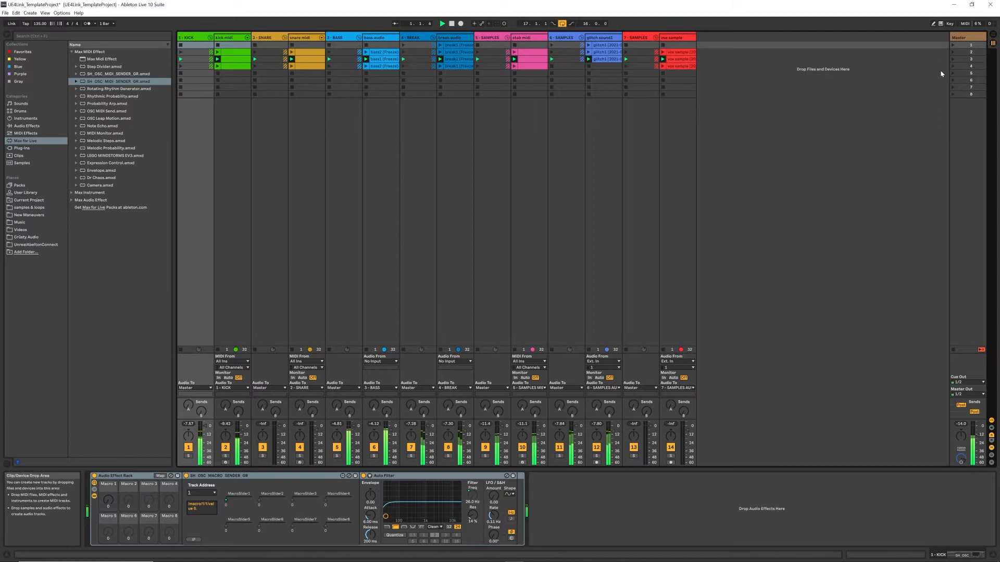
key("super")
left_click(747, 555)
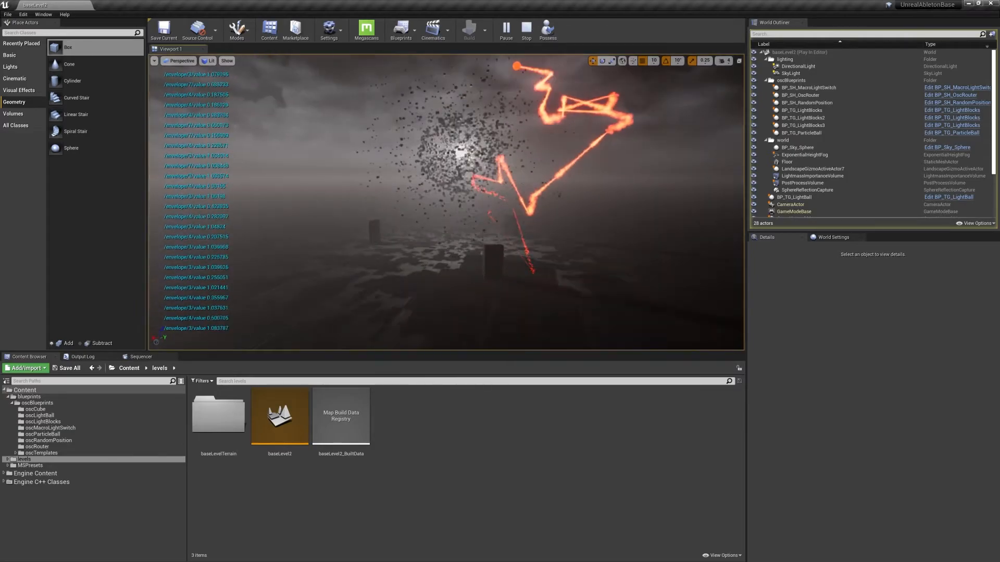
key("alt+Tab")
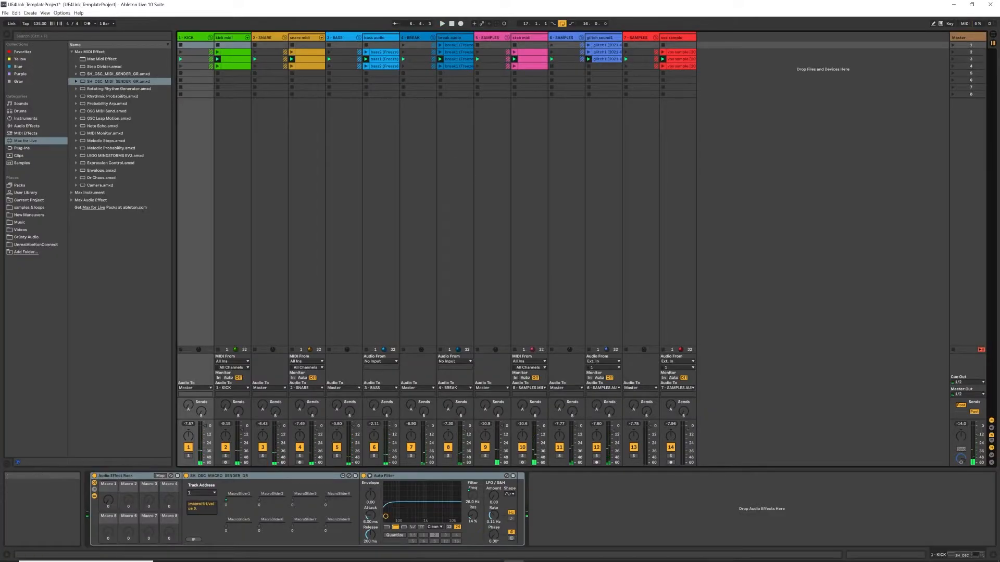
left_click(747, 555)
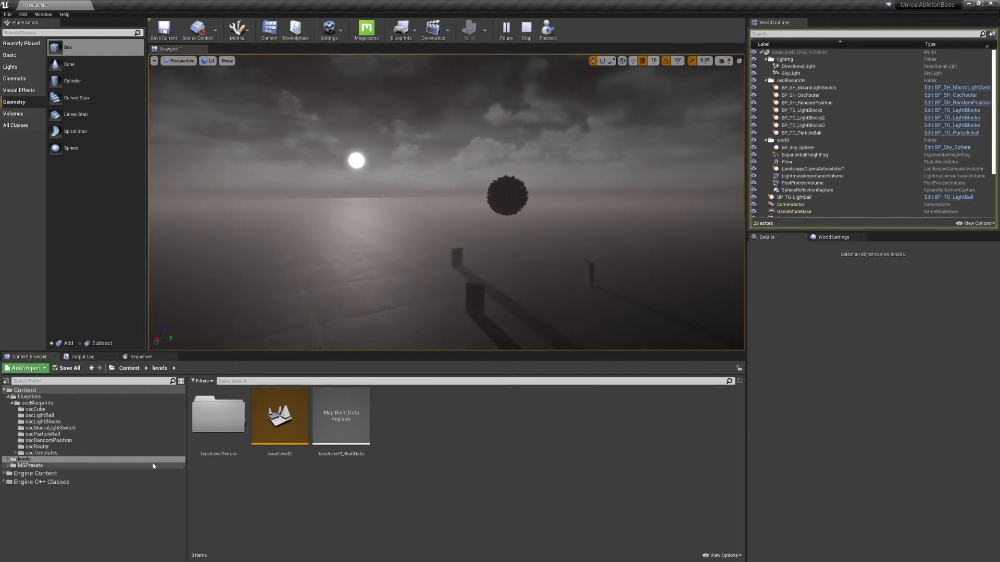
Create a new level named MyAmazingLevel in the levels folder and open it.
left_click(21, 460)
left_click(454, 465)
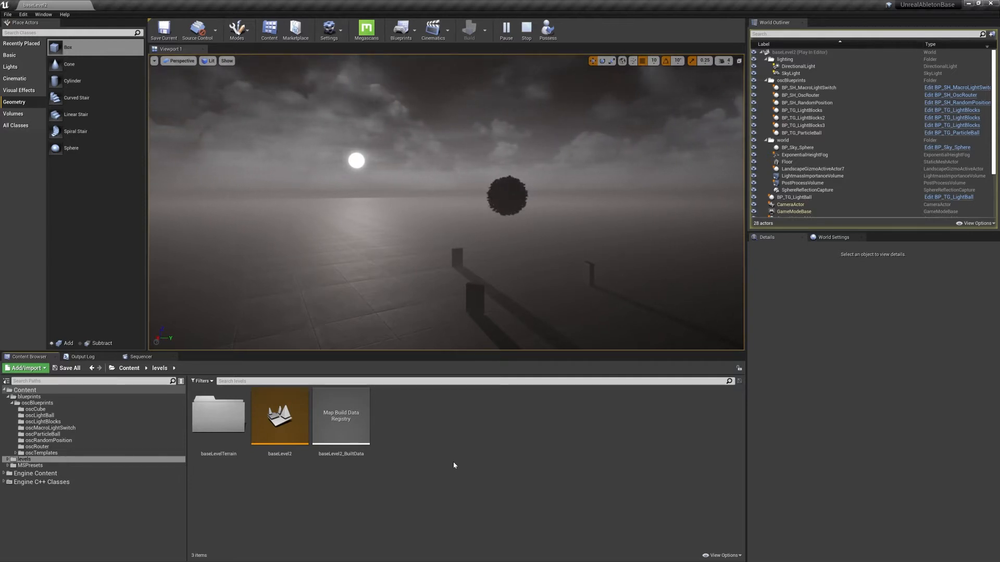
mouse_move(451, 250)
right_mouse_down()
mouse_move(447, 257)
mouse_move(470, 249)
mouse_move(459, 246)
right_mouse_up()
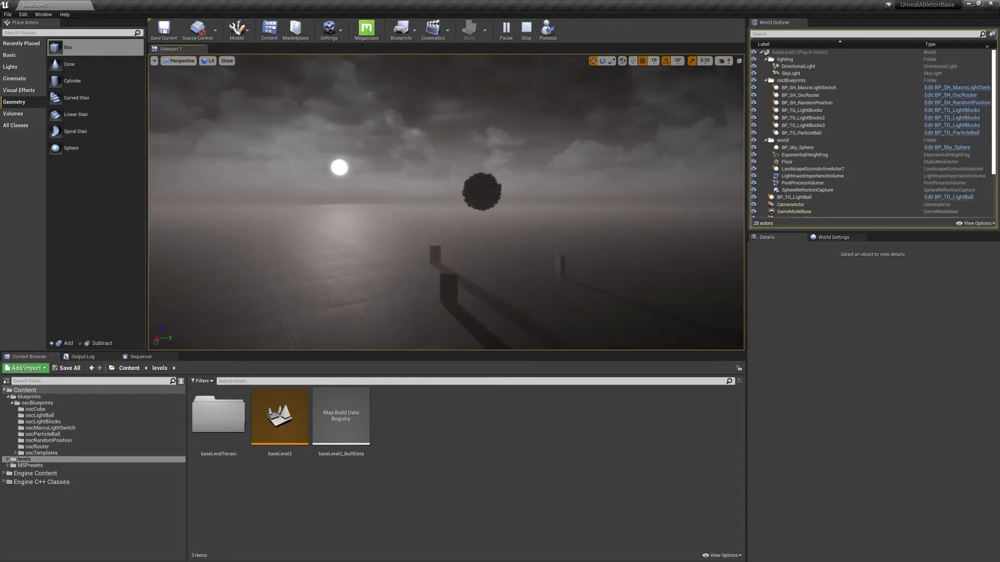
right_click(430, 435)
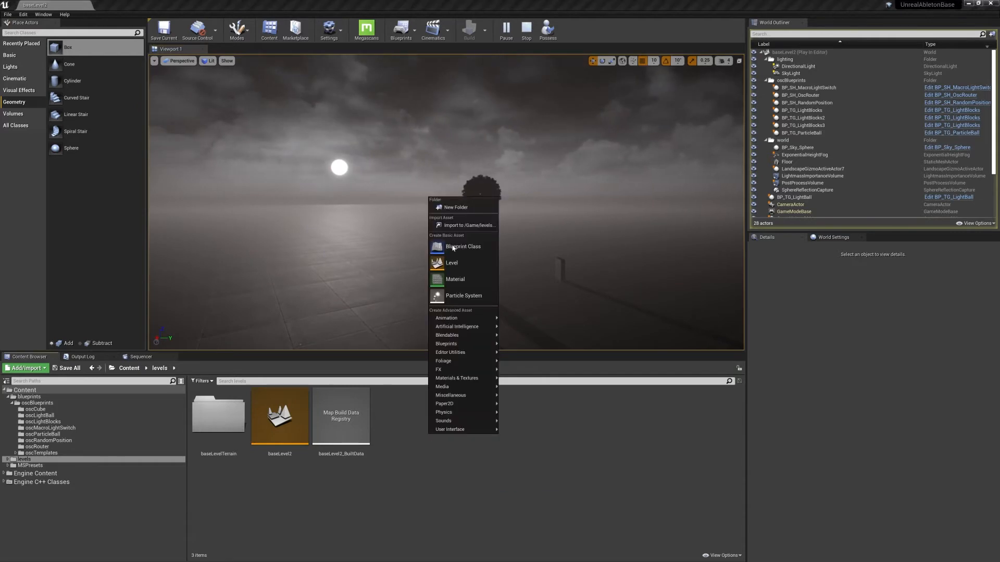
left_click(464, 258)
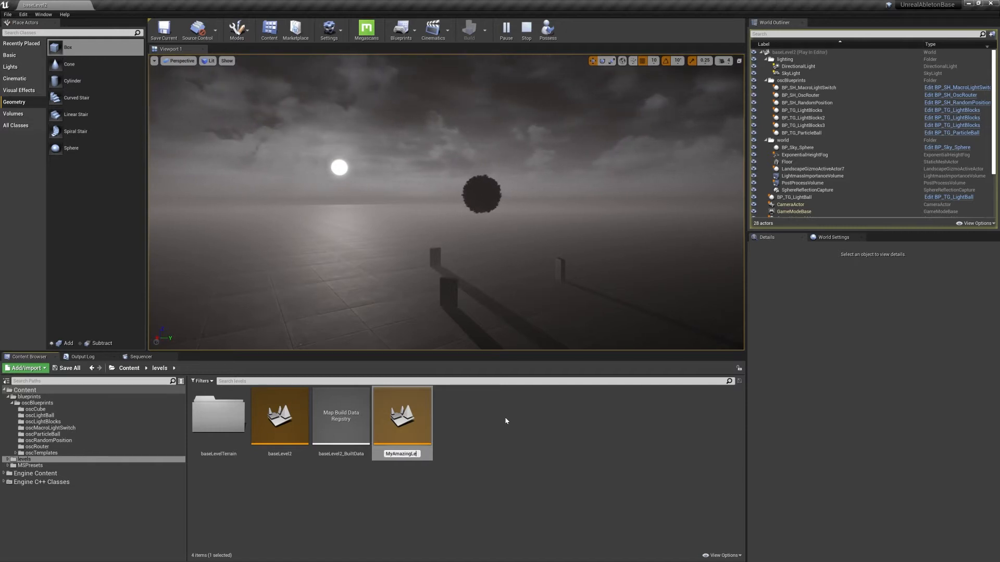
key("Return")
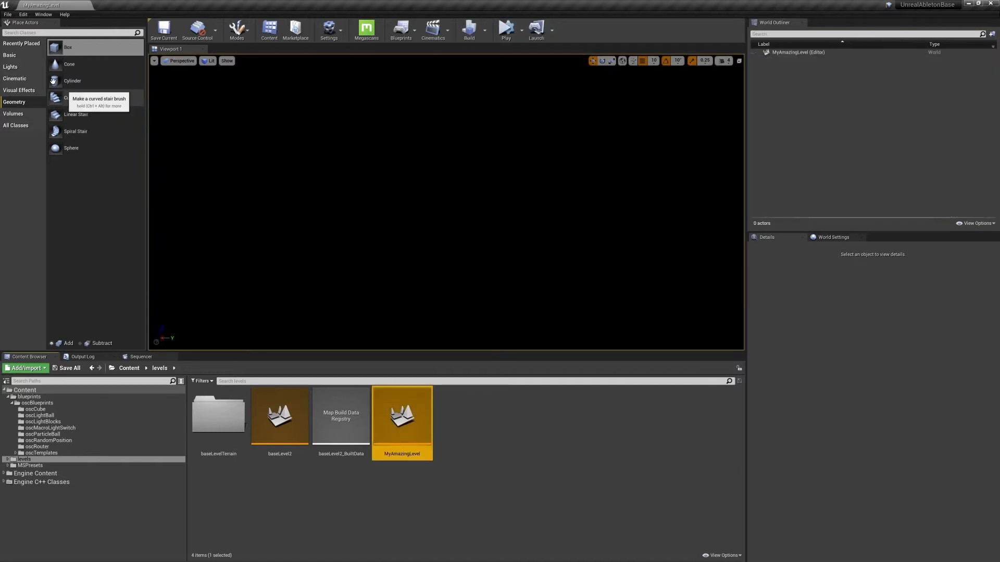
Find the BP_Sky_Sphere and Directional Light actors and place both in the empty level.
left_click(68, 32)
type("sky")
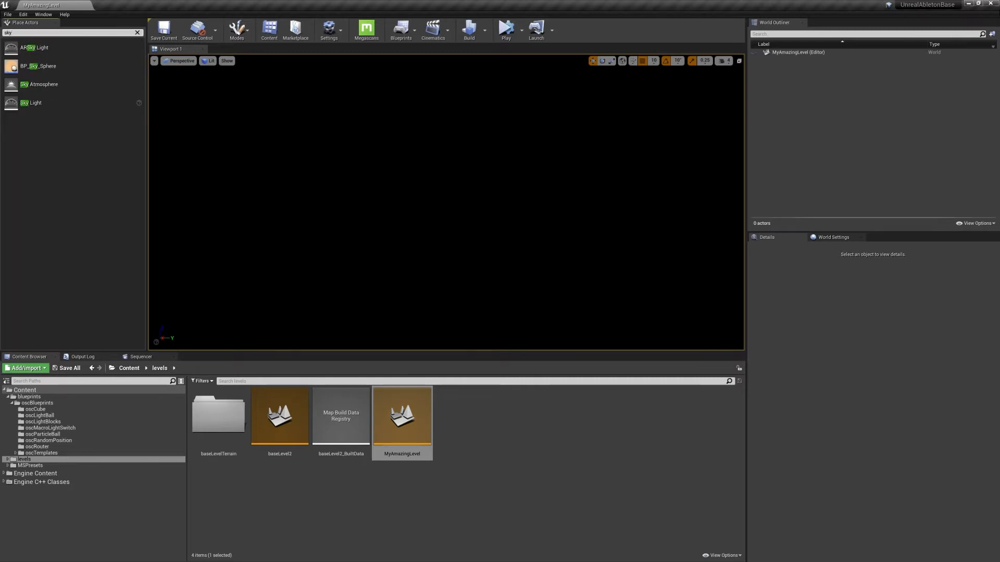
left_click_drag(38, 66, 399, 201)
left_click(19, 33)
type("dire")
left_click_drag(52, 48, 403, 235)
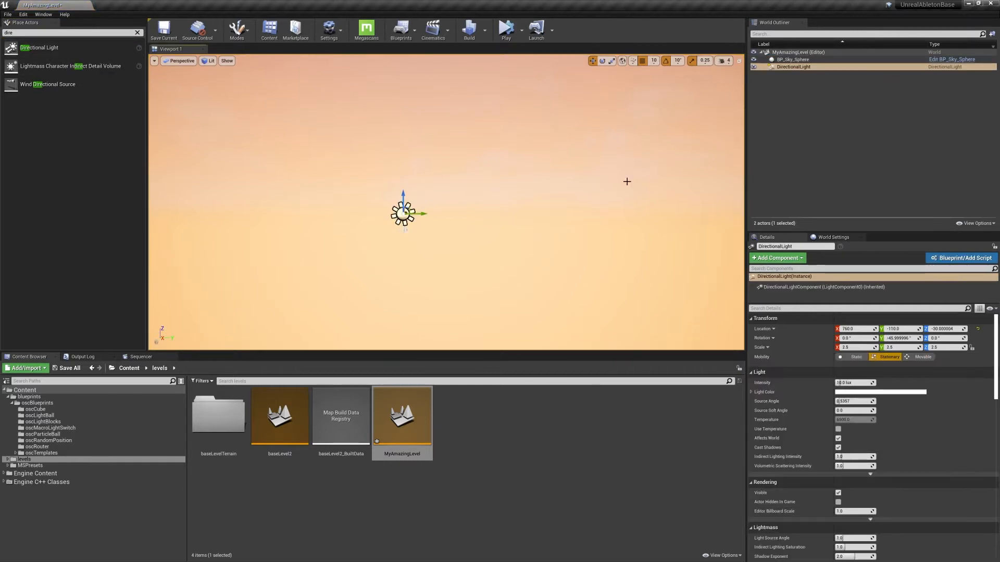
Reset the locations of the directional light and the sky sphere to the origin, and clear the actor search.
left_click(978, 329)
left_click(793, 59)
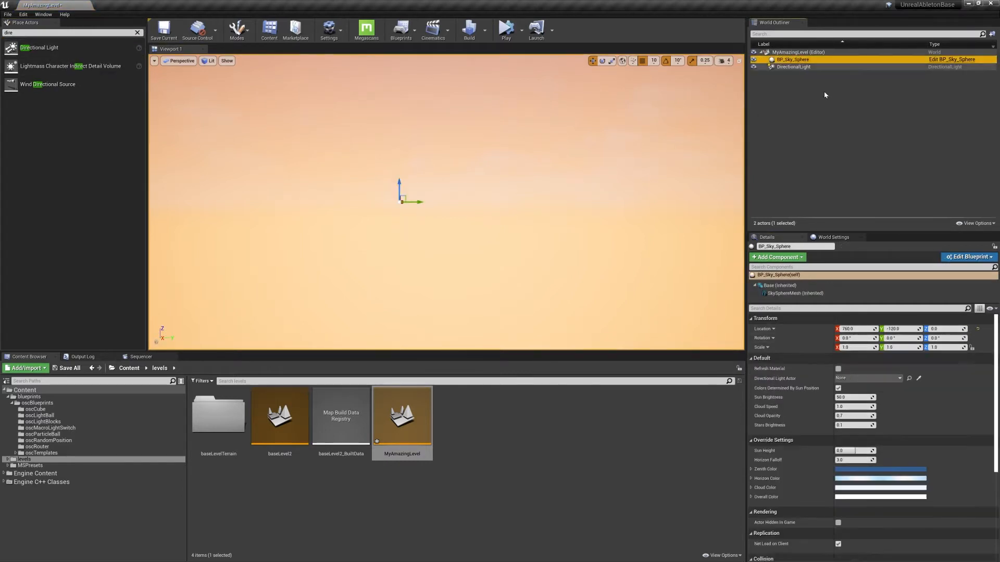
left_click(978, 329)
key("s")
right_click_drag(446, 202, 523, 182)
key("a")
key("q")
key("e")
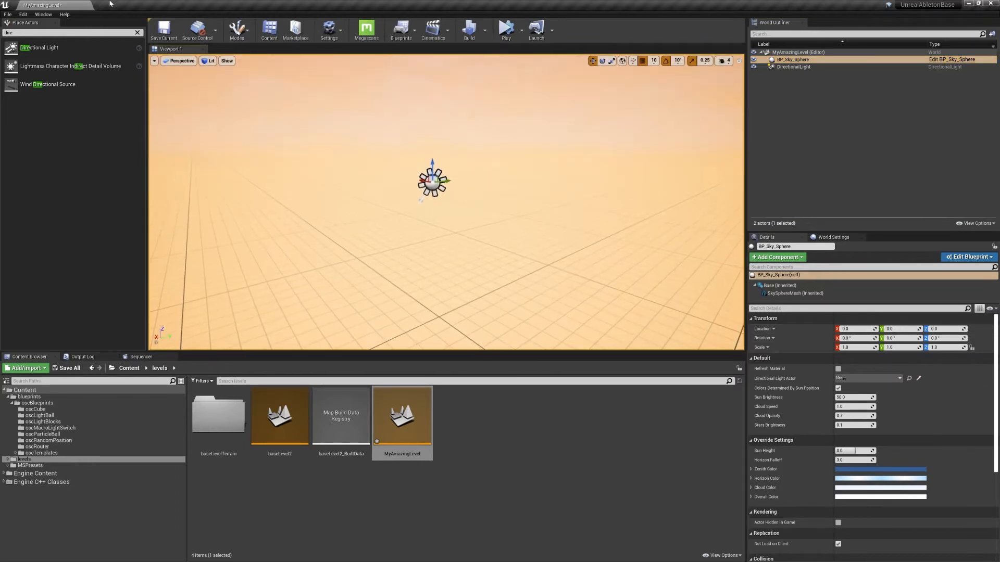
left_click(137, 32)
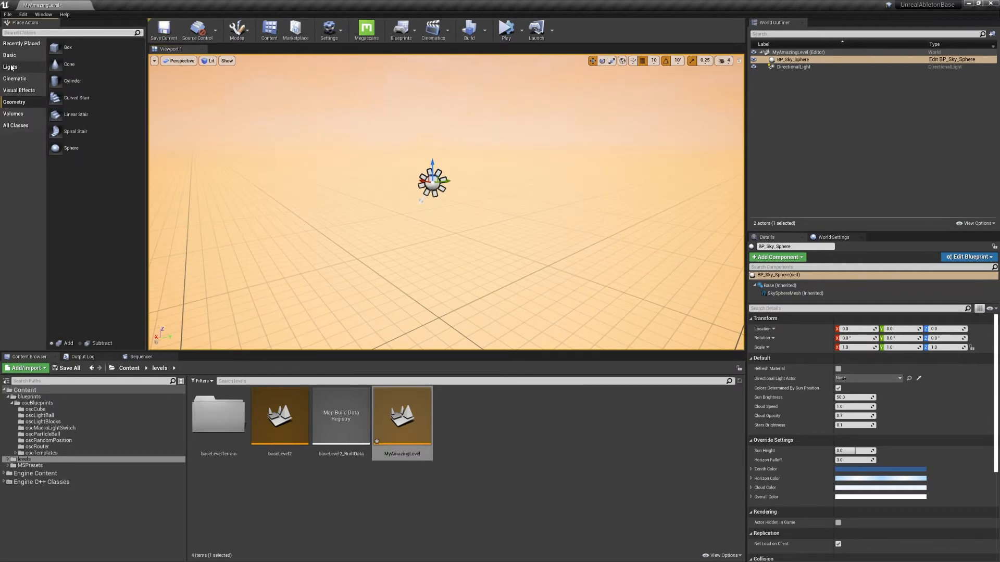
Place the BP_SH_OscRouter blueprint from the oscRouter folder into the level near the directional light.
left_click(37, 447)
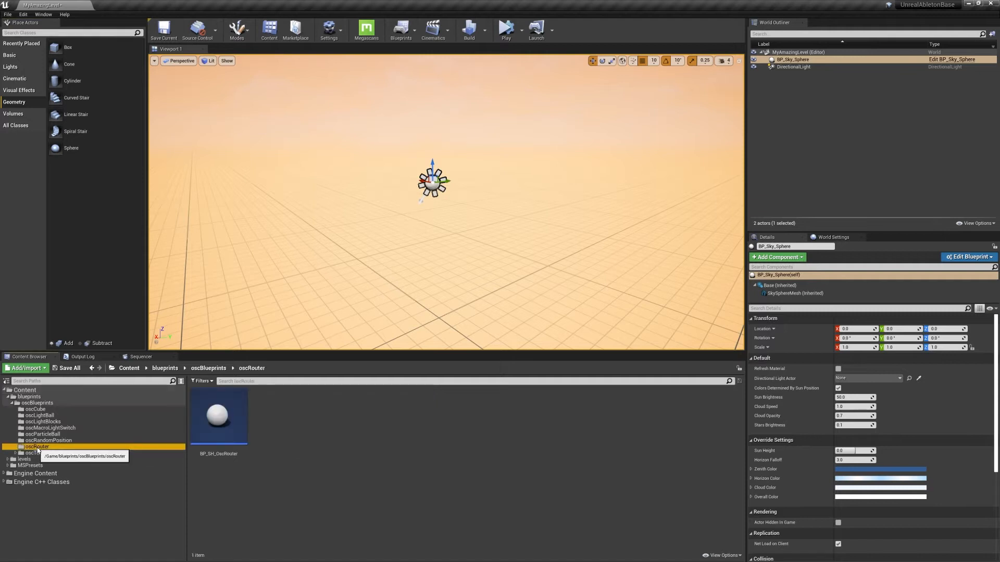
left_click(330, 443)
key("s")
right_click_drag(452, 250, 516, 260)
key("a")
key("w")
right_click_drag(453, 181, 489, 175)
key("a")
key("d")
left_click_drag(217, 416, 482, 175)
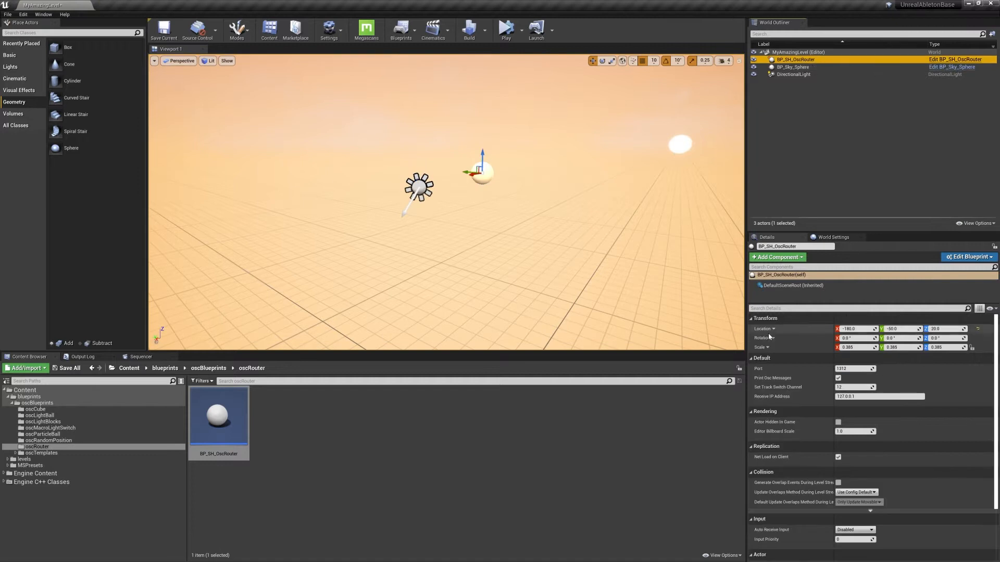
Examine the receive IP address and port settings of the placed OSC router.
key("w")
right_click_drag(531, 224, 494, 224)
key("s")
key("w")
key("s")
key("w")
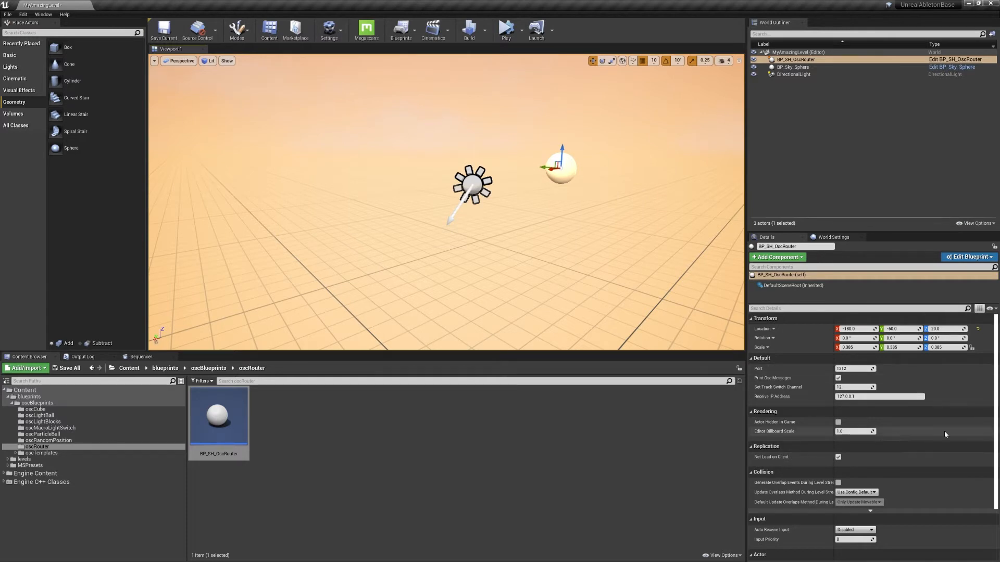
left_click(854, 397)
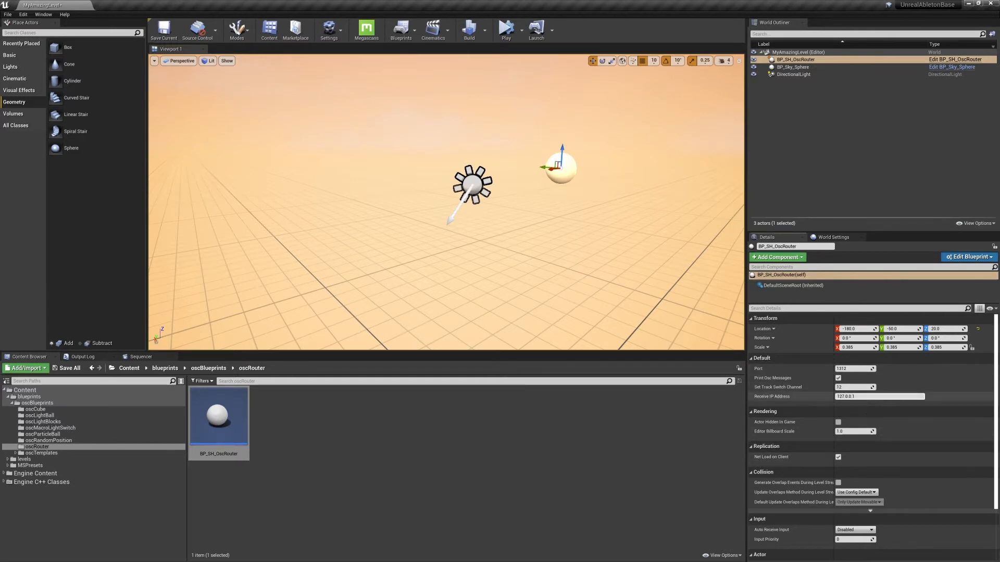
key("ctrl+a")
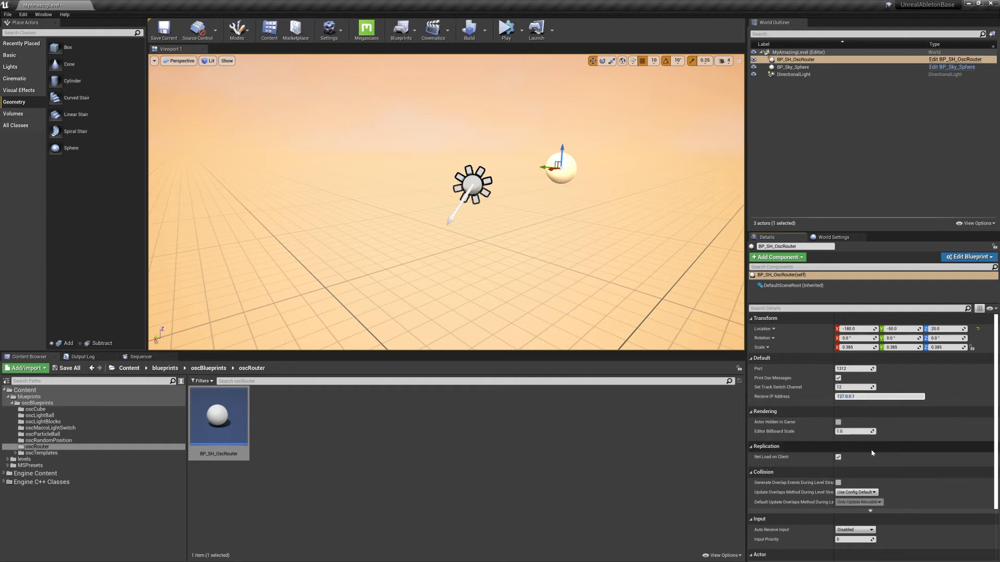
left_click(857, 369)
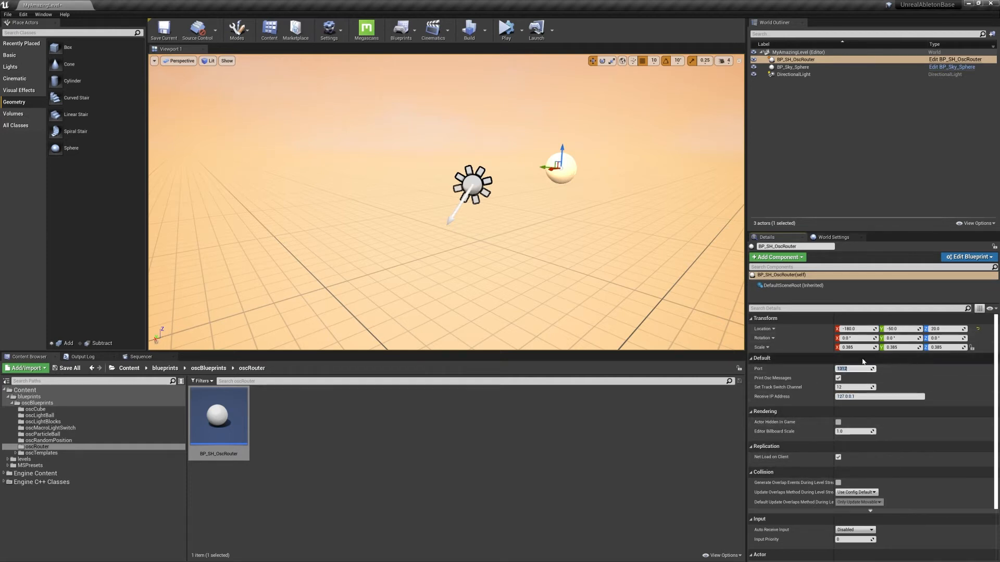
left_click(583, 528)
mouse_move(529, 187)
right_mouse_down()
mouse_move(507, 187)
mouse_move(537, 179)
right_mouse_up()
right_click_drag(467, 195, 475, 202)
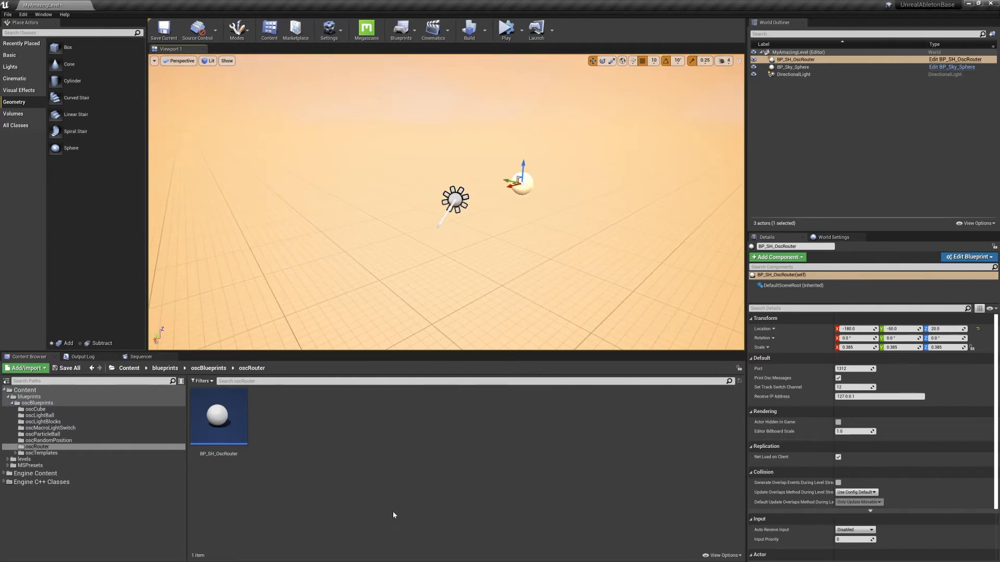
Switch to Ableton Live, open the recent set UnrealDnBDemo without saving the current one, and launch its kick clip.
key("super")
left_click(514, 555)
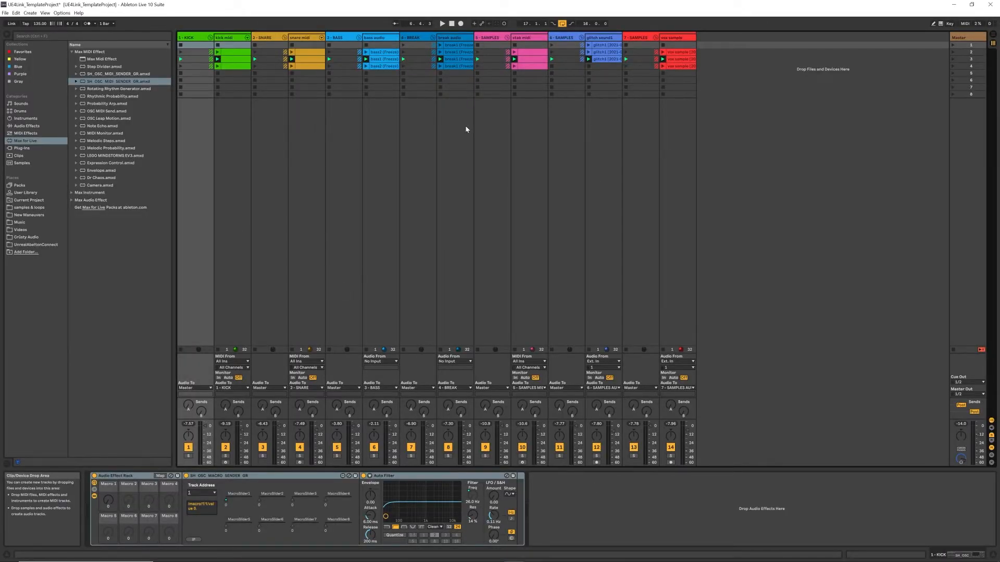
left_click(5, 12)
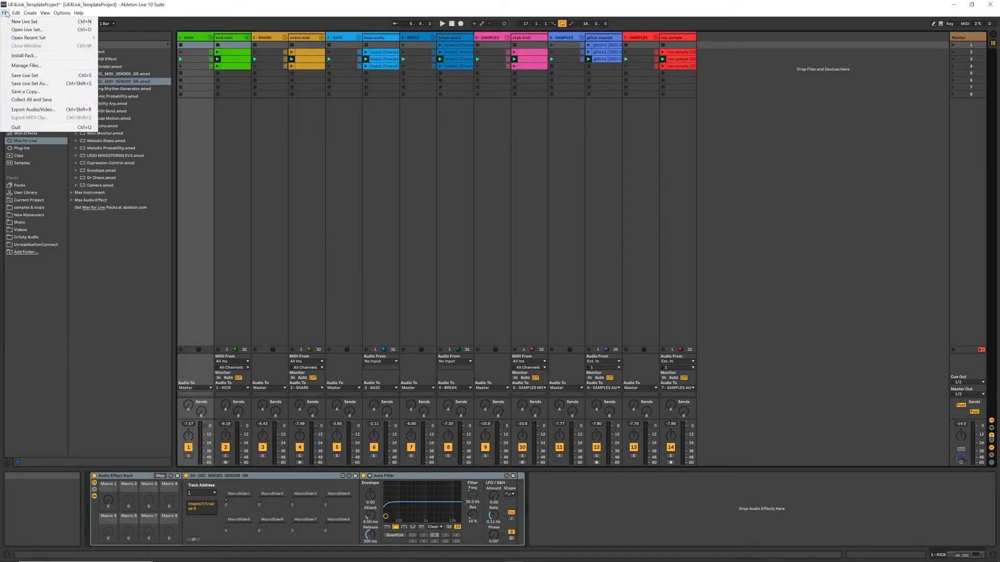
mouse_move(16, 12)
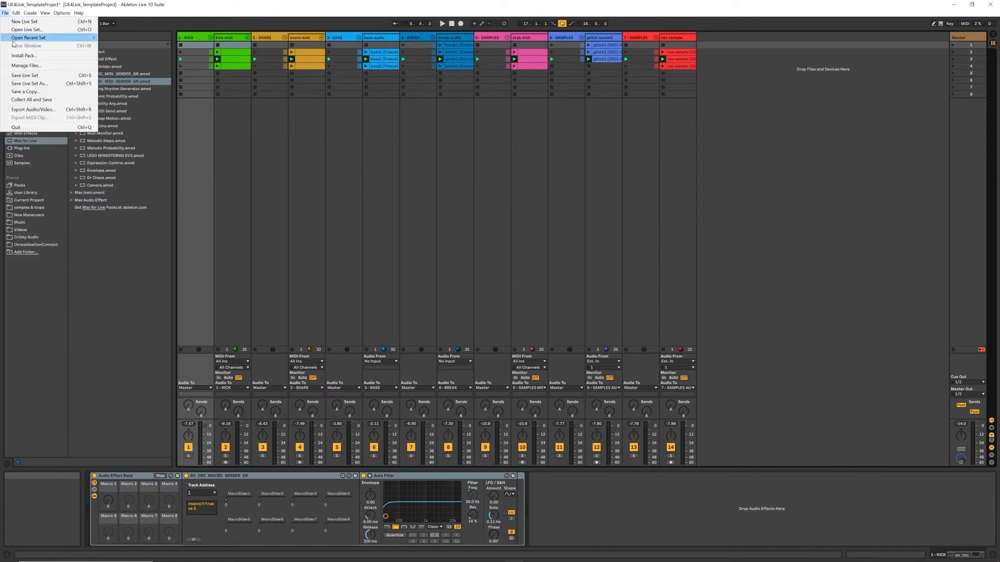
mouse_move(90, 41)
left_click(156, 37)
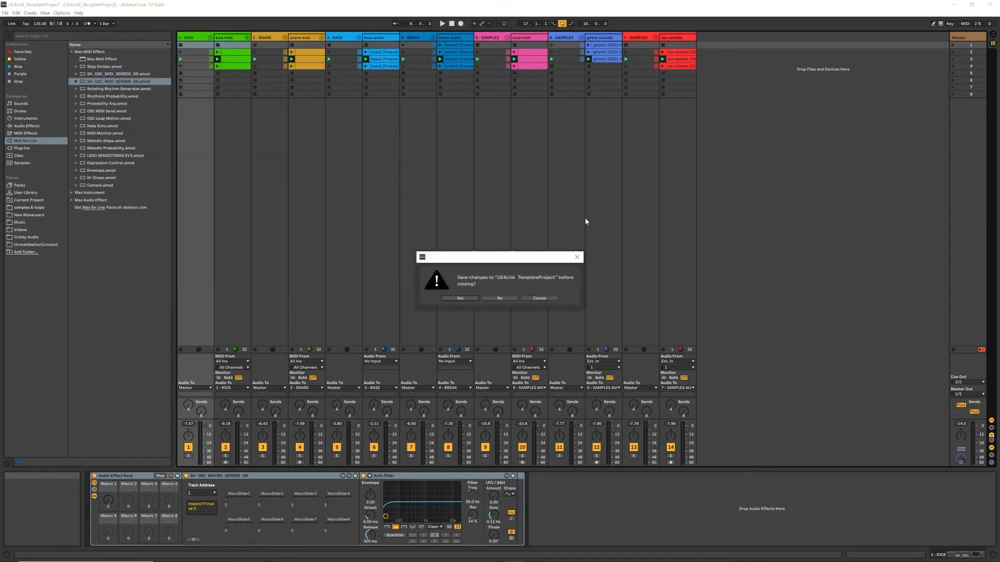
left_click(492, 299)
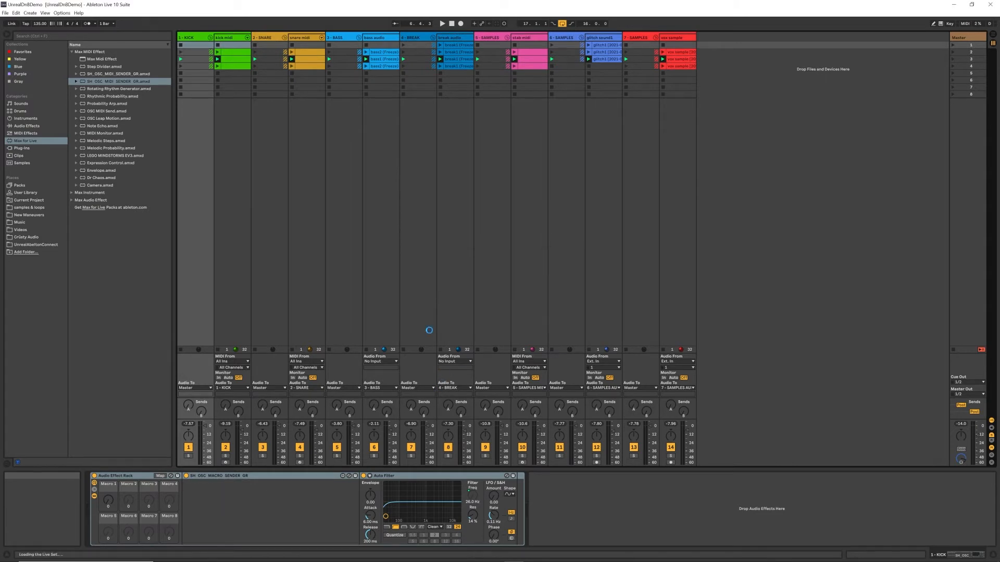
left_click(180, 43)
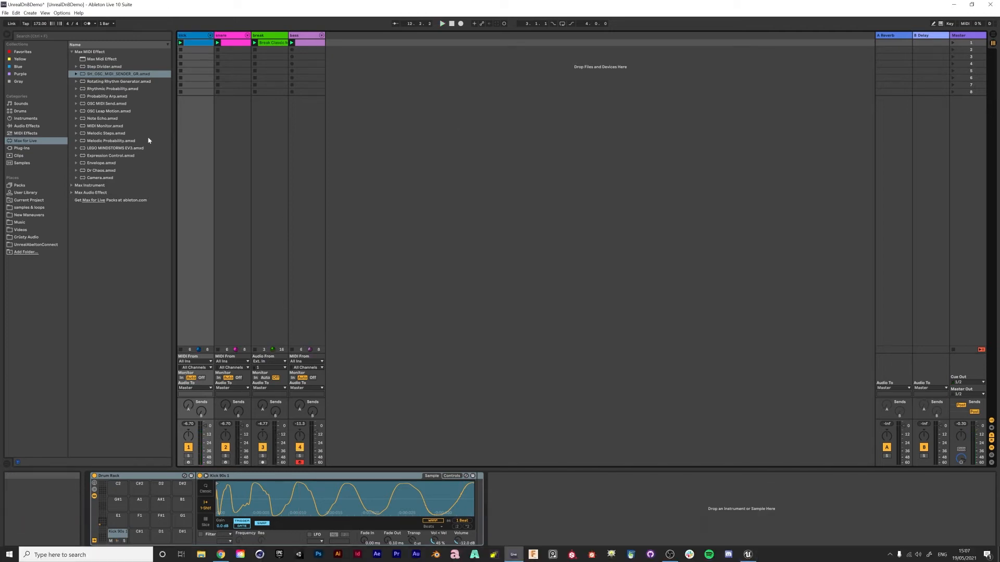
Switch to Unreal Editor and open the BP_TG_AllInOneOSCControls blueprint from the oscTemplates folder.
left_click(743, 555)
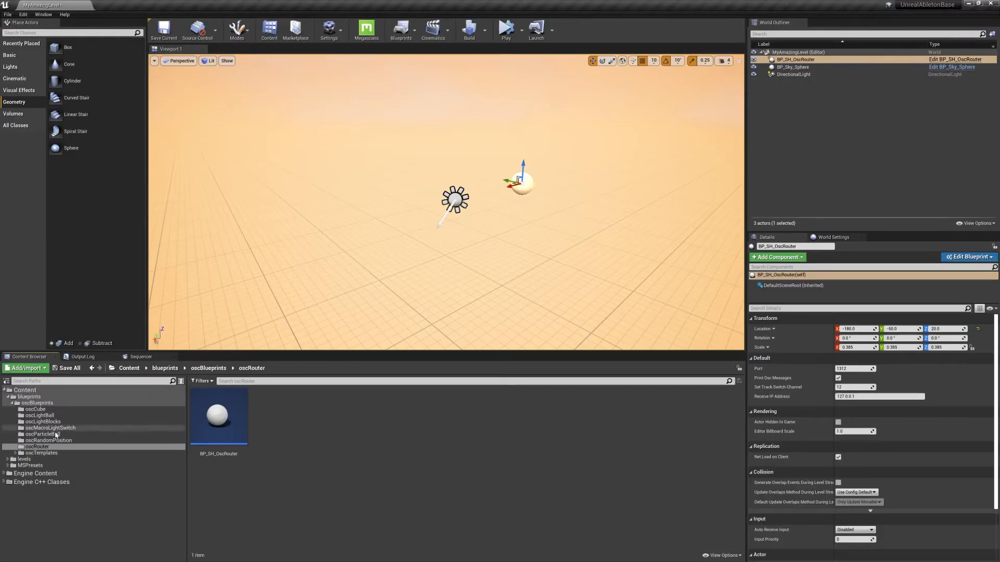
left_click(39, 453)
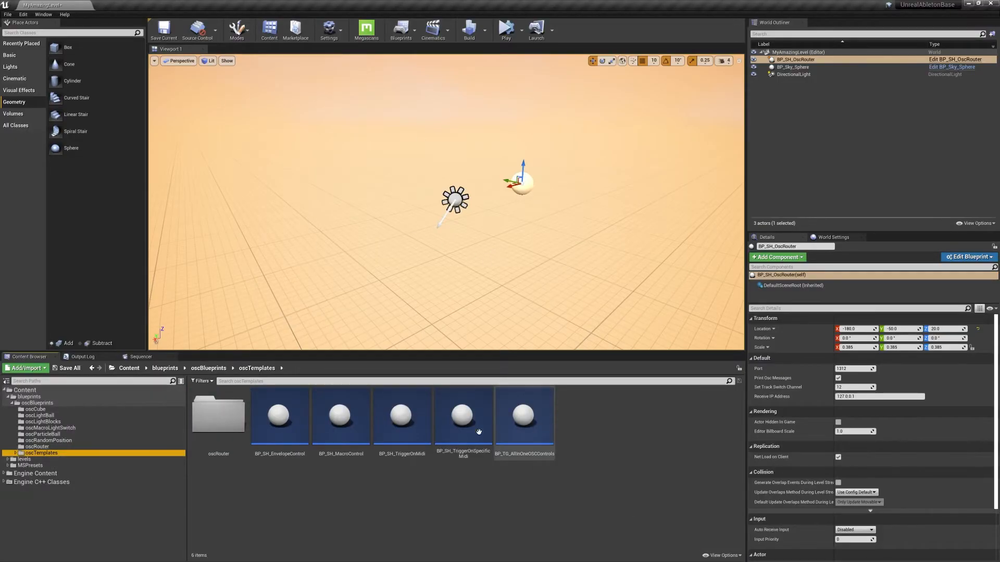
double_click(535, 455)
Examine the track, envelope, macro and MIDI event templates in the blueprint's event graph, and close the blueprint.
right_click_drag(555, 365, 531, 128)
scroll(350, 234, "up", 4)
scroll(520, 159, "down", 3)
right_click_drag(686, 316, 596, 172)
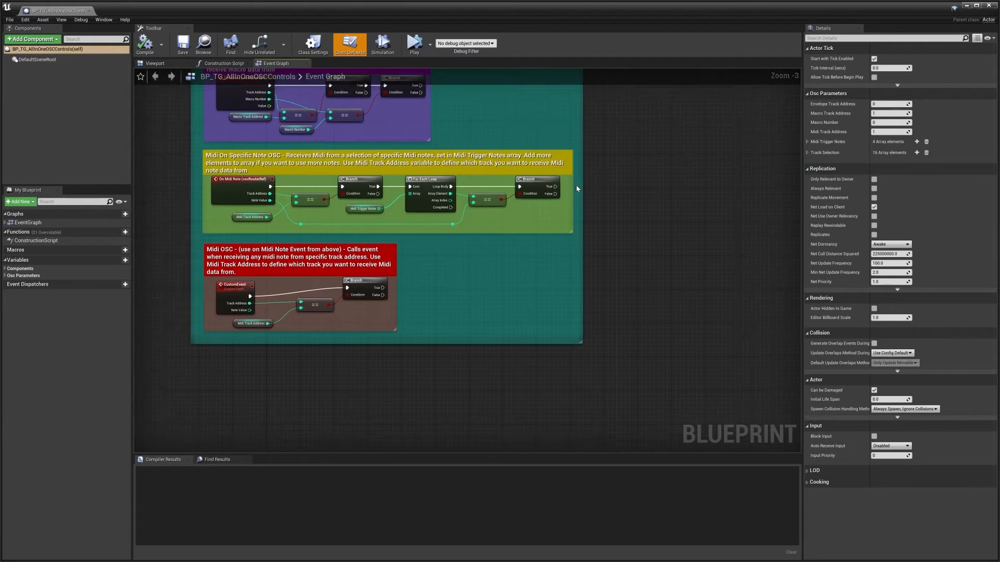
scroll(576, 188, "down", 2)
right_click_drag(622, 133, 601, 284)
right_click_drag(654, 233, 627, 232)
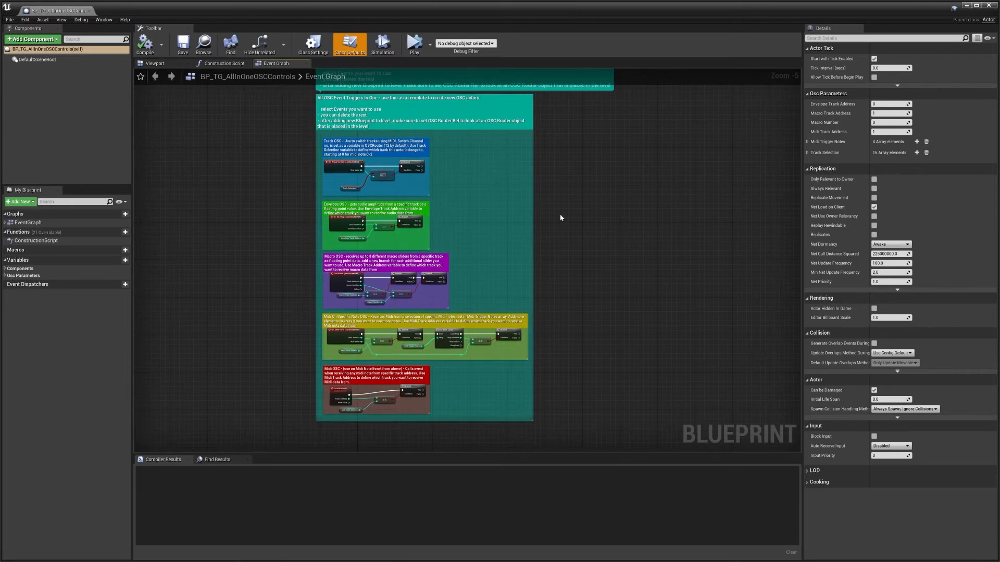
left_click(991, 6)
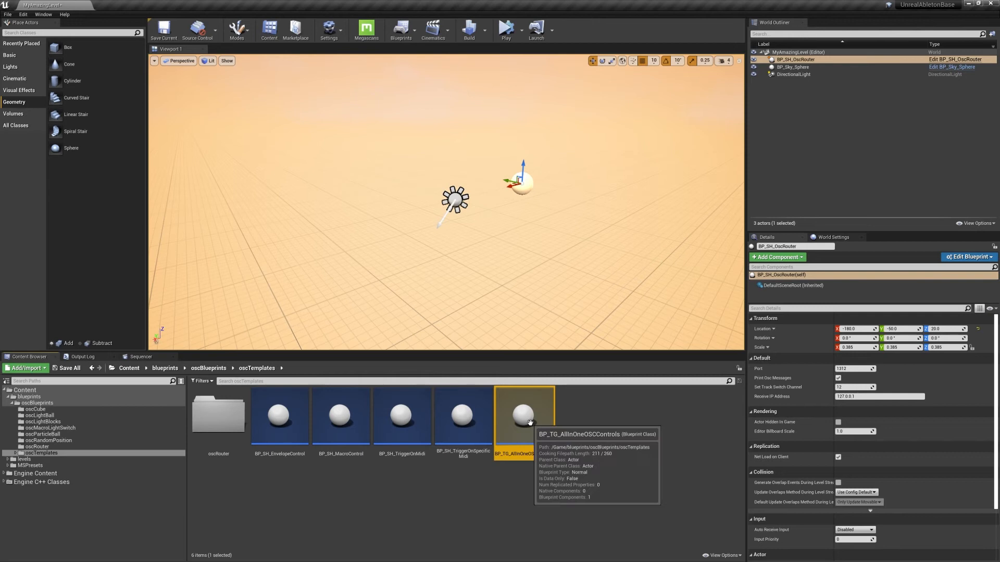
Duplicate the BP_TG_AllInOneOSCControls blueprint and name the copy BP_MyAmazingDude.
key("ctrl+w")
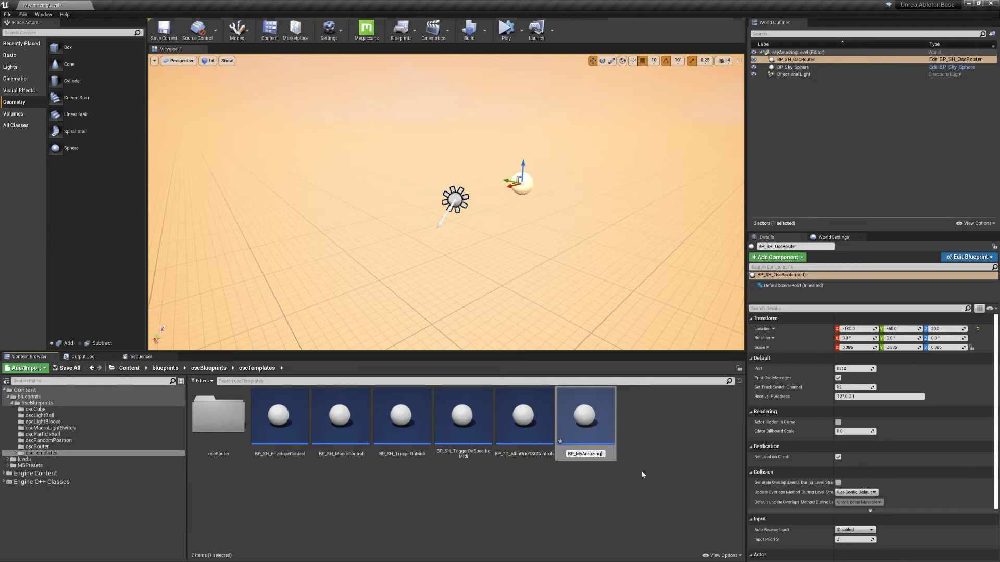
key("Return")
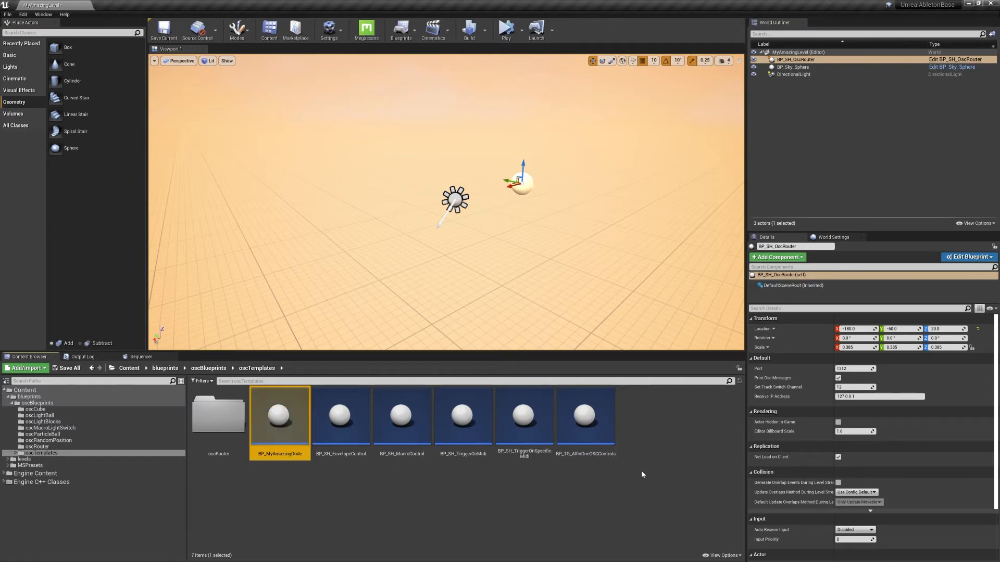
Place the BP_MyAmazingDude blueprint in the level as an actor.
left_click_drag(266, 412, 457, 142)
mouse_move(507, 248)
right_mouse_down()
mouse_move(492, 230)
mouse_move(526, 224)
mouse_move(565, 261)
mouse_move(546, 252)
mouse_move(564, 255)
mouse_move(510, 267)
right_mouse_up()
key("w")
key("s")
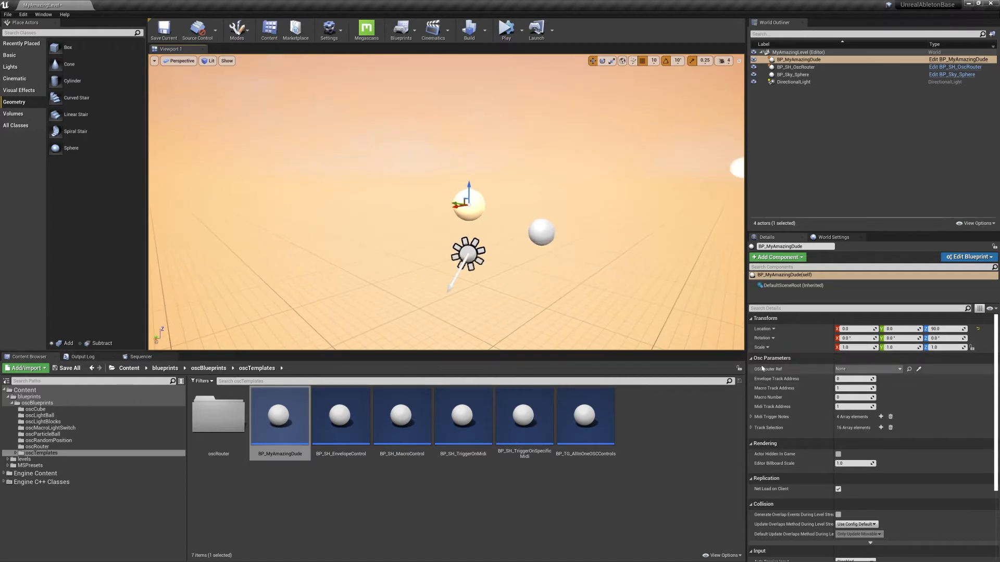
Assign BP_SH_OscRouter as the OSCRouter Ref of the placed BP_MyAmazingDude actor.
left_click(844, 370)
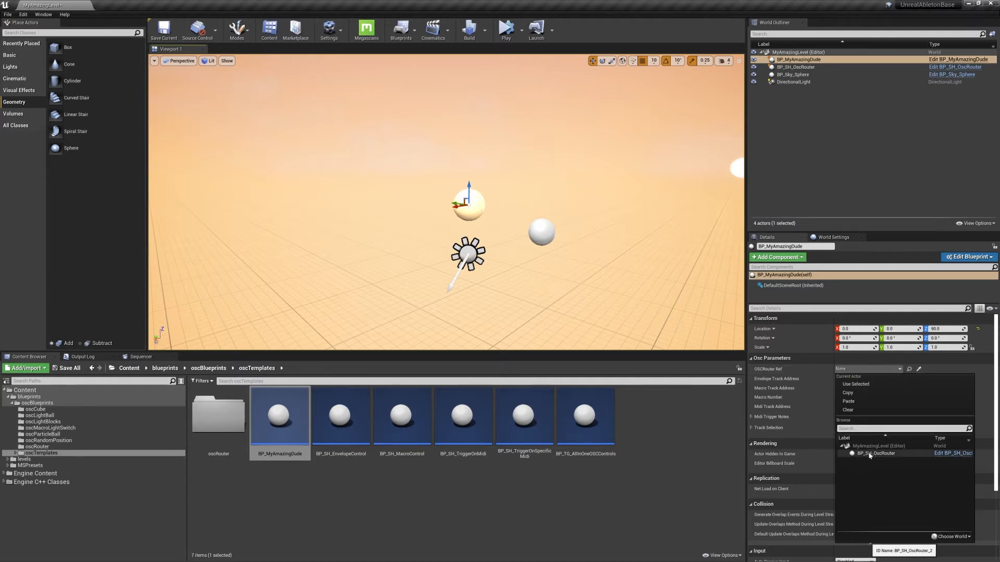
left_click(871, 454)
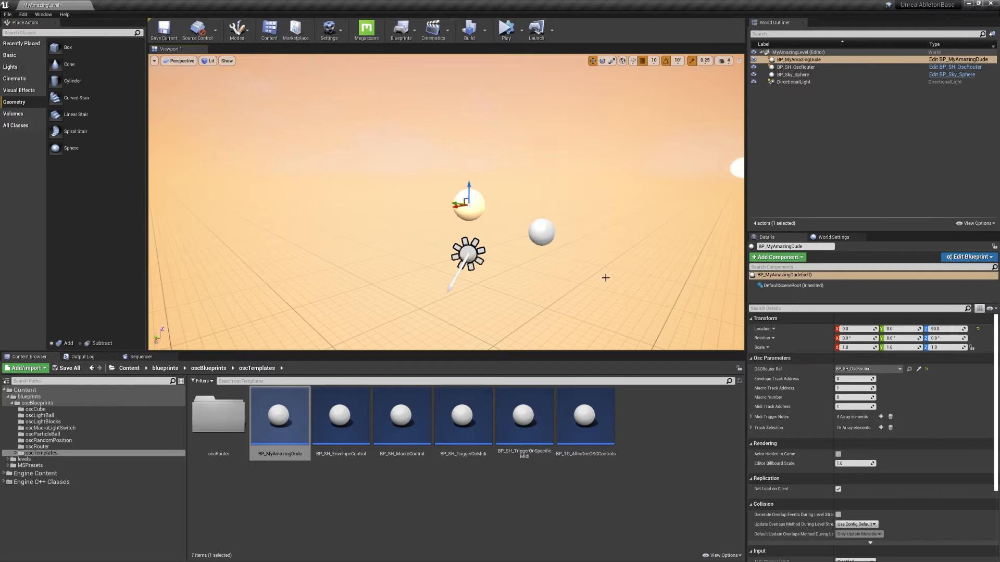
right_click_drag(450, 221, 436, 229)
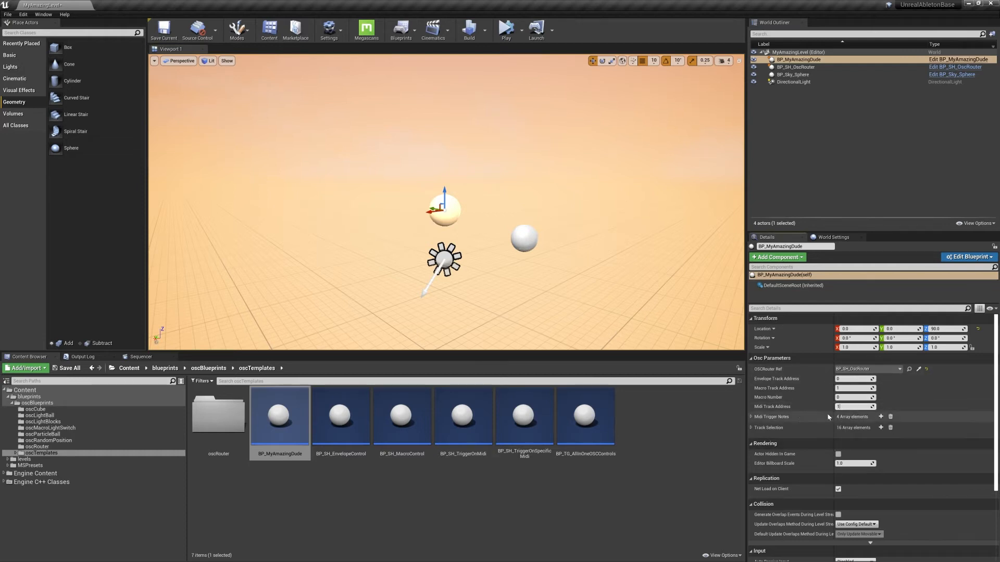
left_click(679, 460)
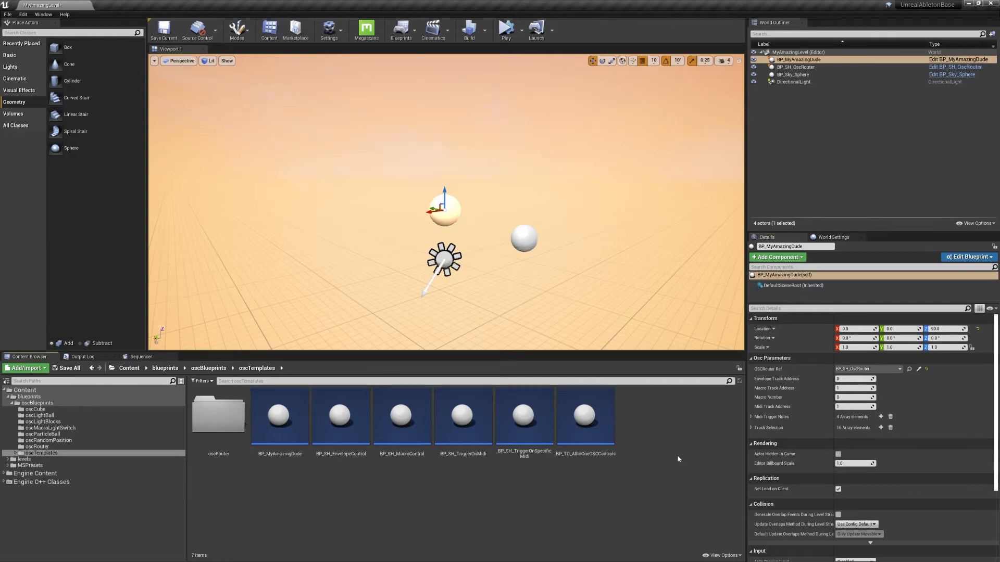
right_click_drag(528, 320, 524, 326)
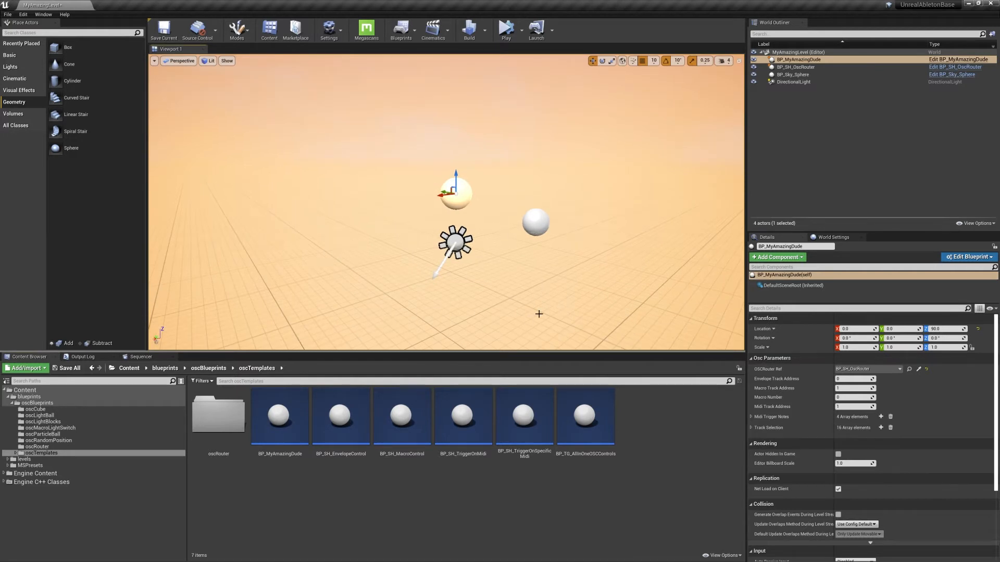
Switch to Ableton Live and add the SH_OSC_MIDI_SENDER_GR device before the Drum Rack on the kick track.
key("super")
left_click(515, 555)
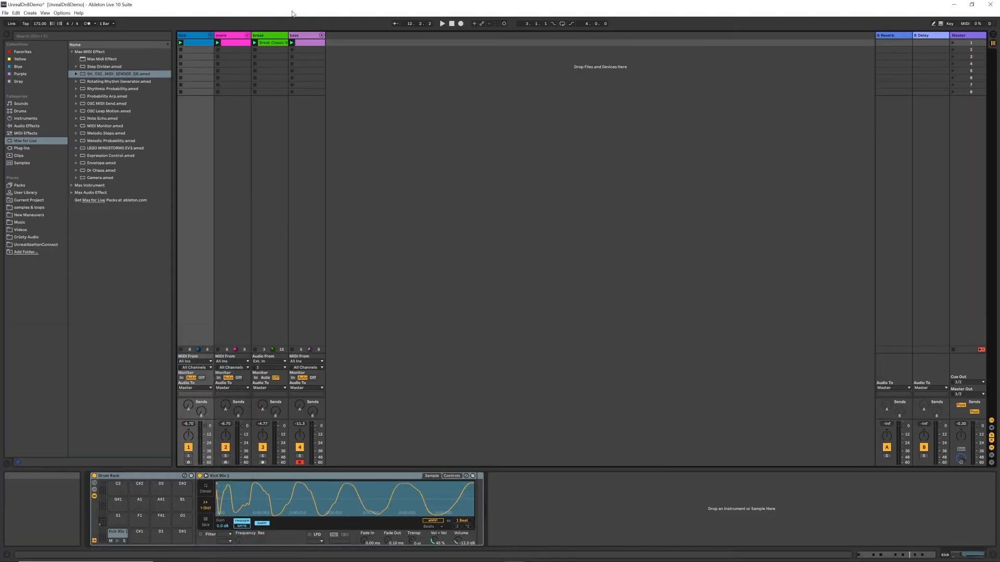
left_click(199, 36)
left_click(109, 74)
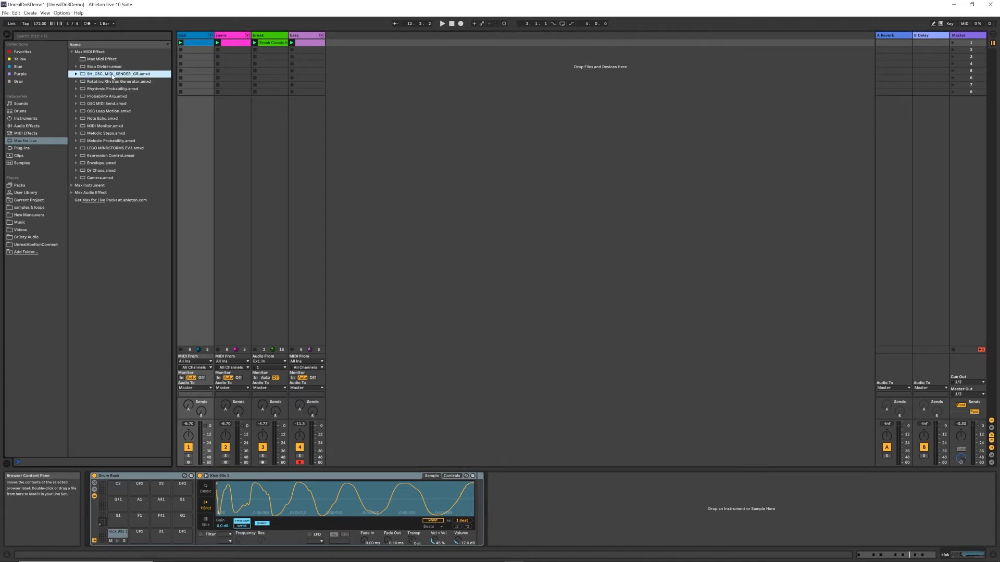
left_click_drag(118, 378, 81, 511)
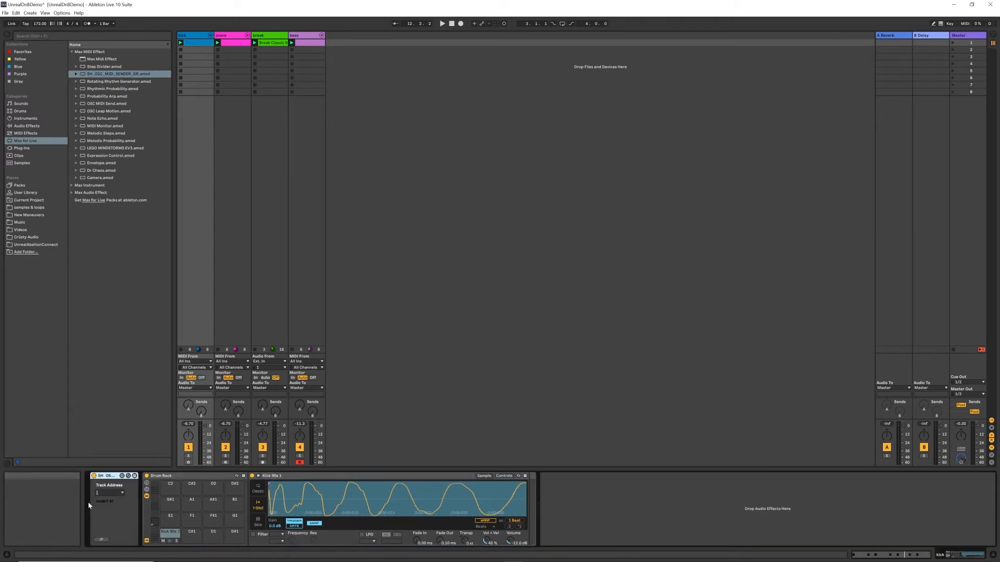
left_click(161, 478)
left_click(107, 476)
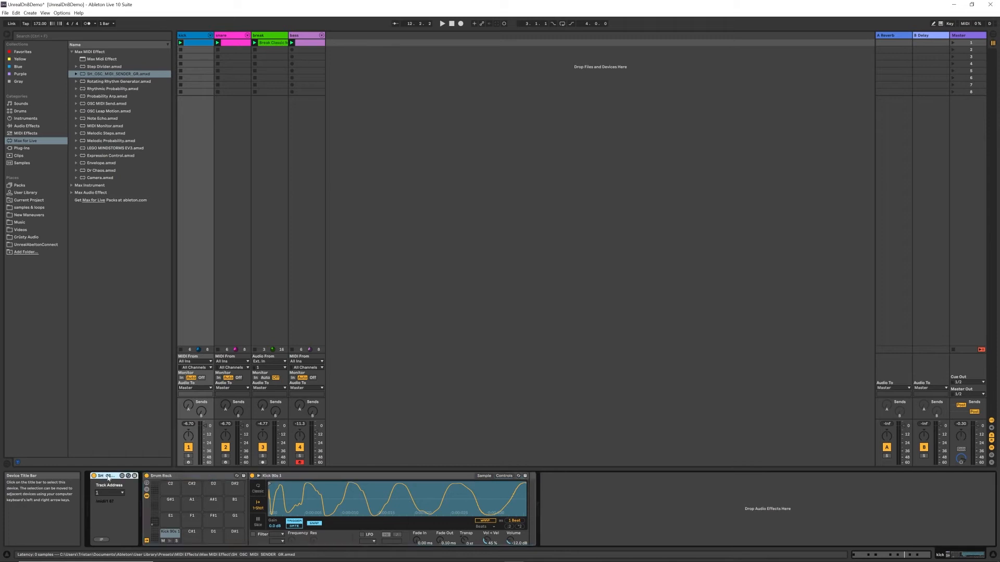
Deactivate the snare, break and bass tracks so only the kick track stays active.
left_click(225, 448)
left_click(262, 448)
left_click(299, 448)
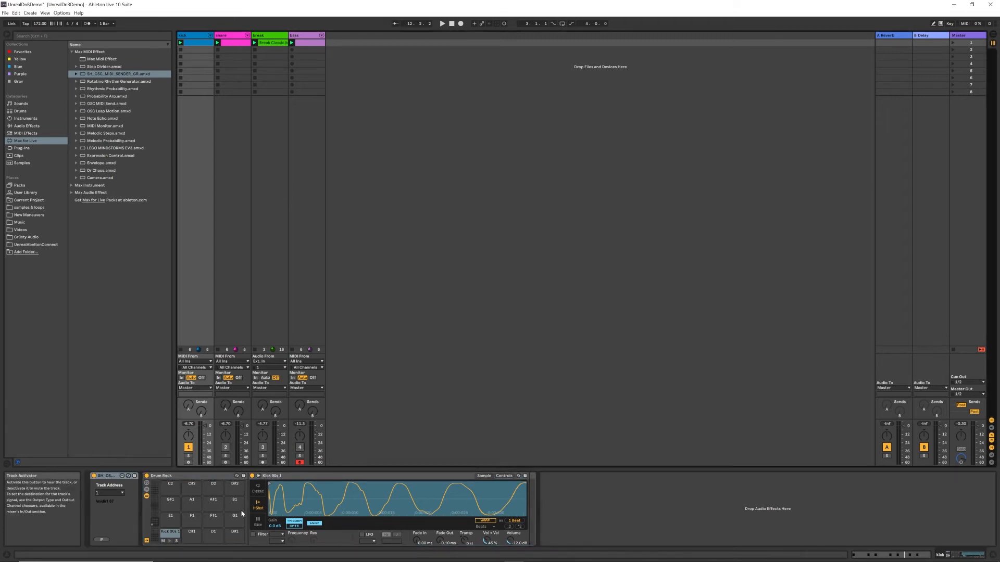
Check the OSC MIDI sender's track address and its IP address and port settings.
left_click(110, 492)
left_click(115, 356)
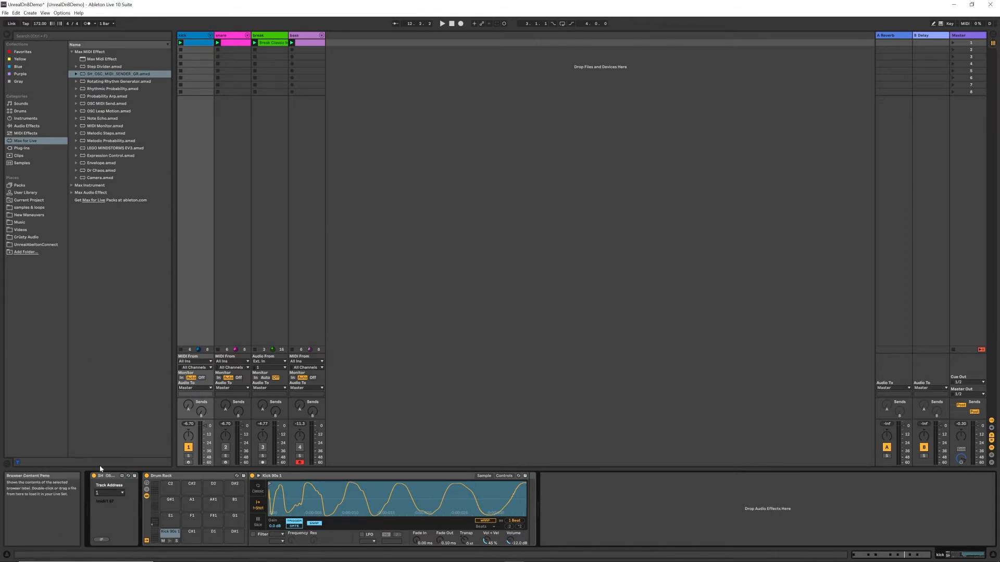
left_click(101, 541)
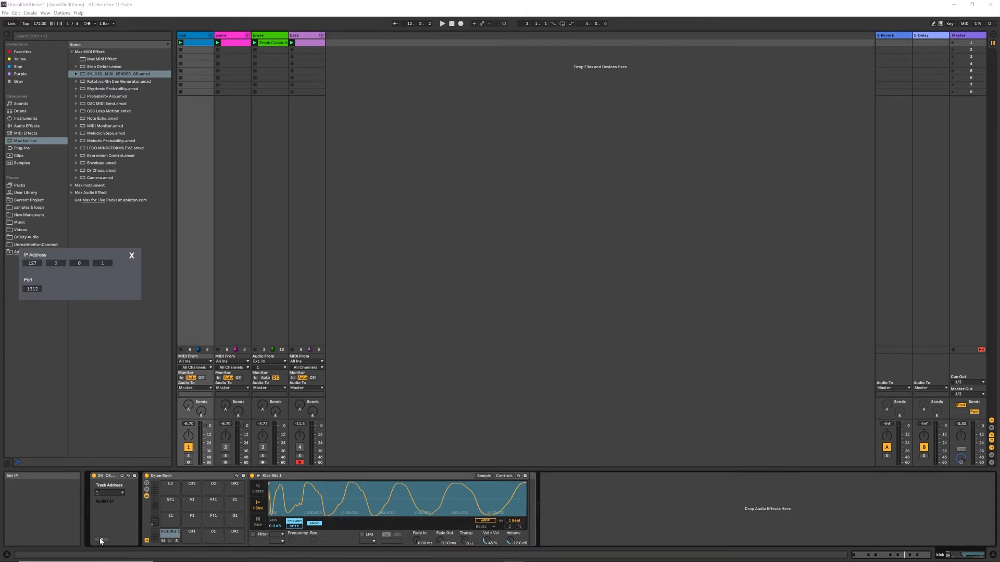
left_click(131, 257)
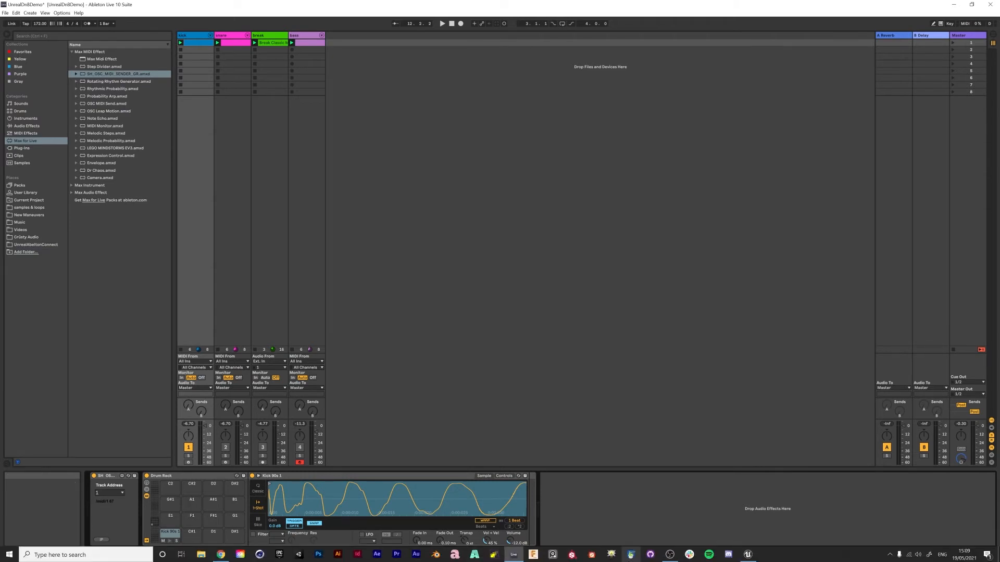
Switch to Unreal Editor and open the BP_MyAmazingDude blueprint's event graph.
left_click(748, 559)
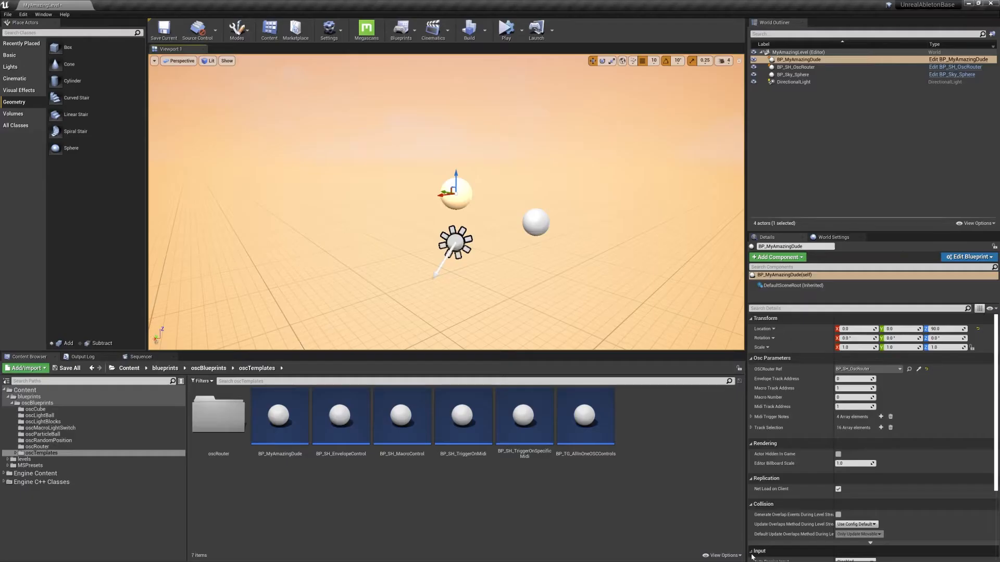
right_click_drag(421, 90, 433, 98)
key("s")
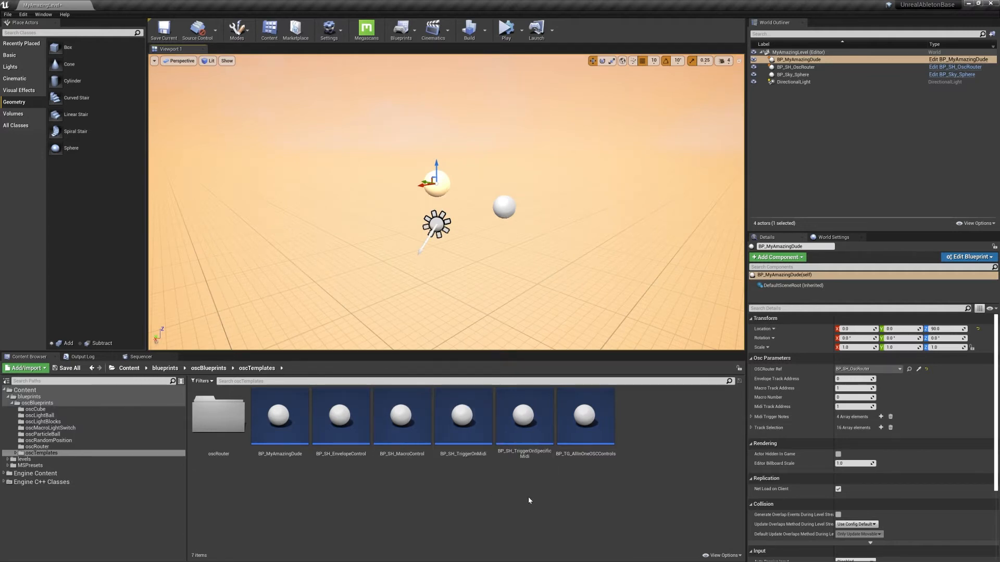
key("w")
mouse_move(503, 256)
right_mouse_down()
mouse_move(514, 250)
mouse_move(499, 237)
mouse_move(491, 259)
right_mouse_up()
key("s")
key("w")
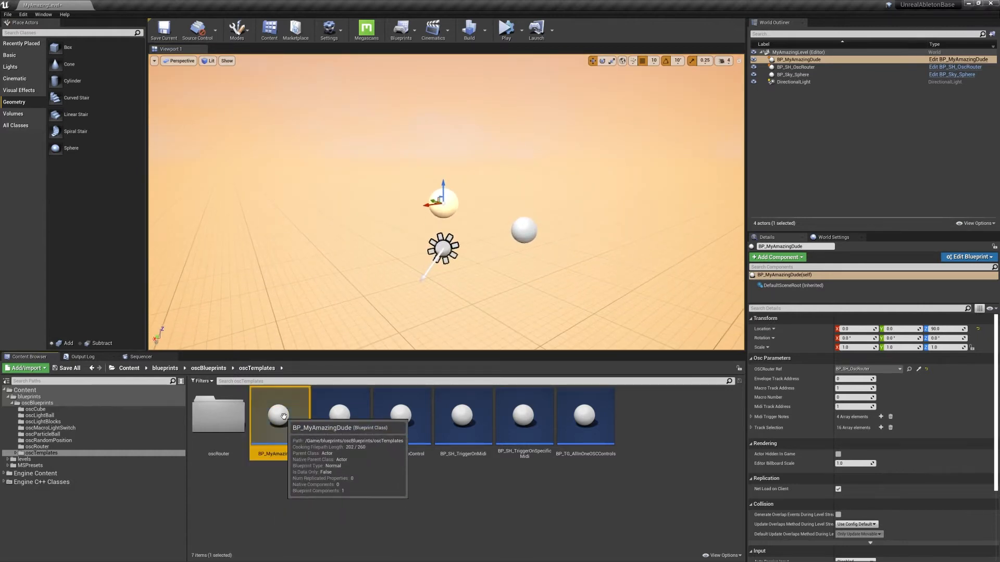
double_click(268, 414)
scroll(400, 306, "up", 3)
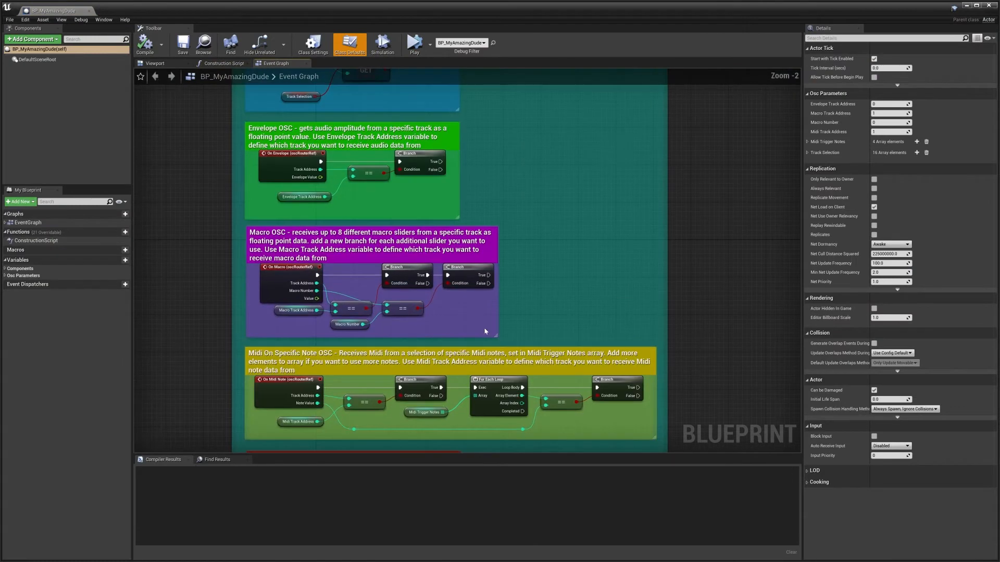
Examine the On Midi Note and CustomEvent nodes in the two MIDI sections of the event graph.
right_click_drag(487, 330, 497, 188)
right_click_drag(526, 374, 507, 332)
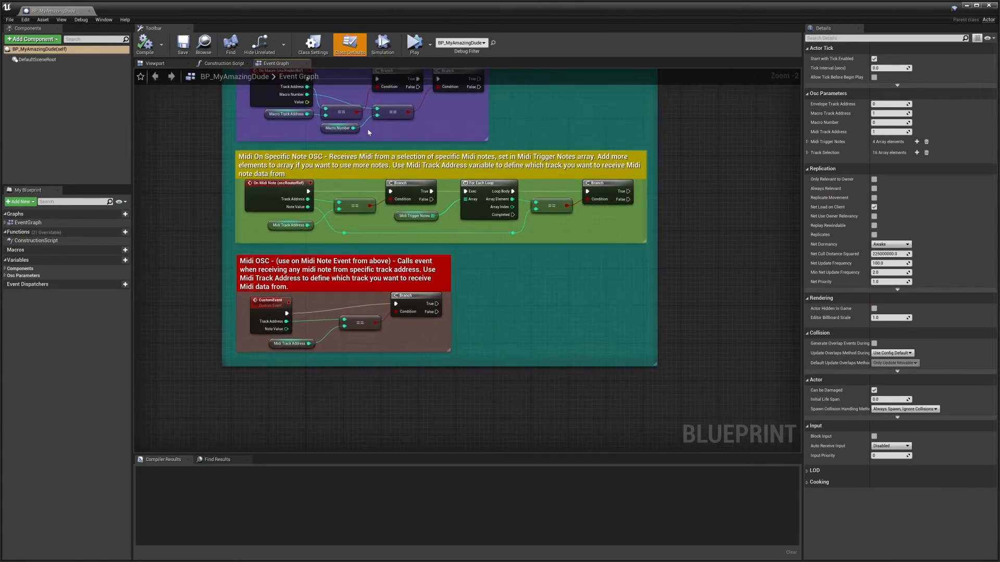
right_click_drag(562, 349, 606, 364)
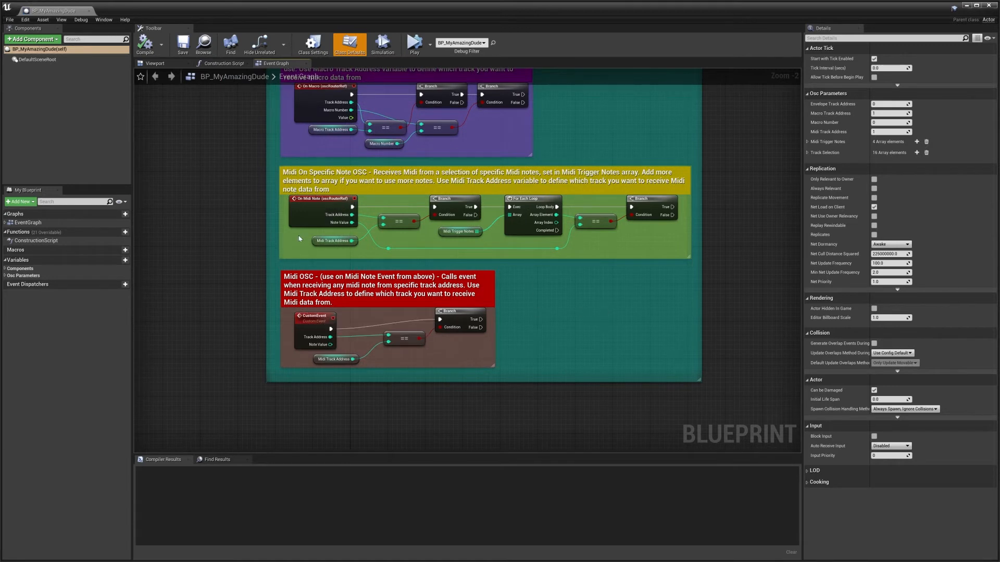
left_click(314, 317)
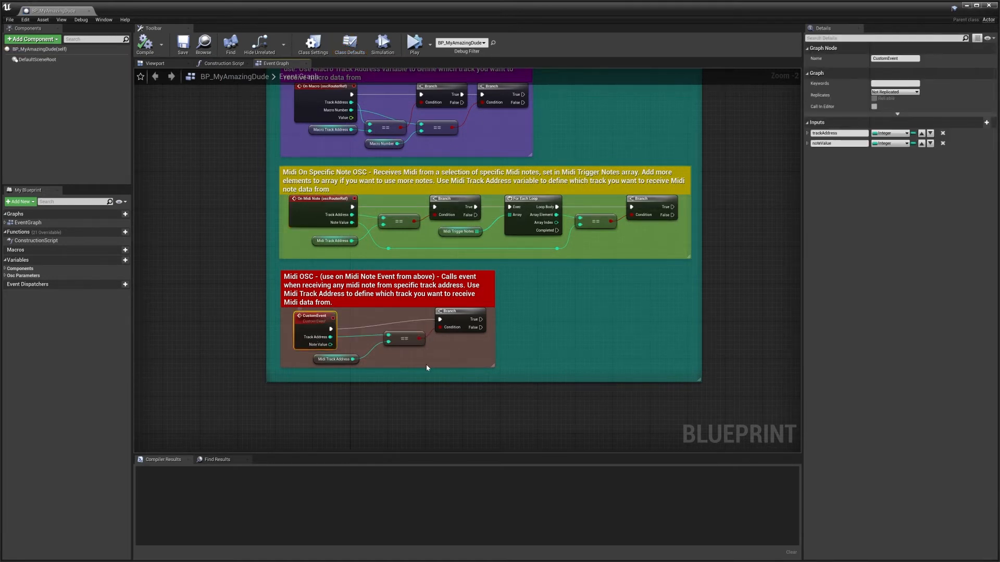
left_click(325, 205)
right_click_drag(546, 288, 513, 292)
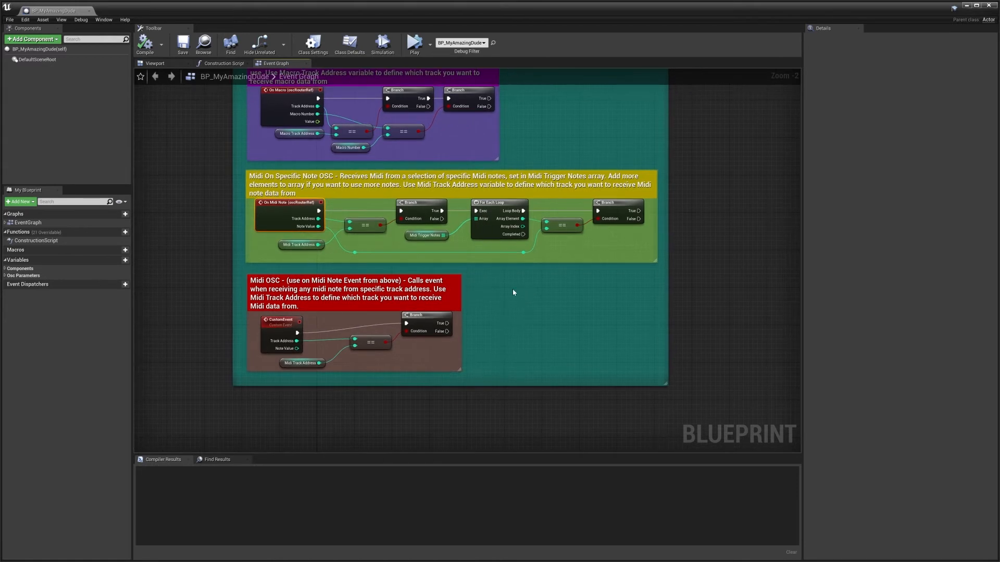
left_click(276, 323)
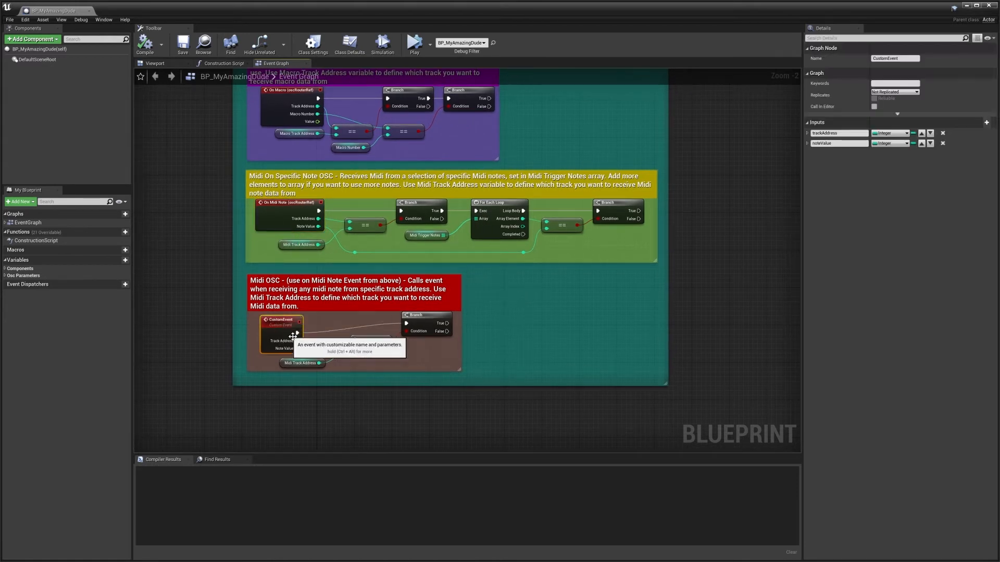
left_click(278, 203)
left_click(277, 326)
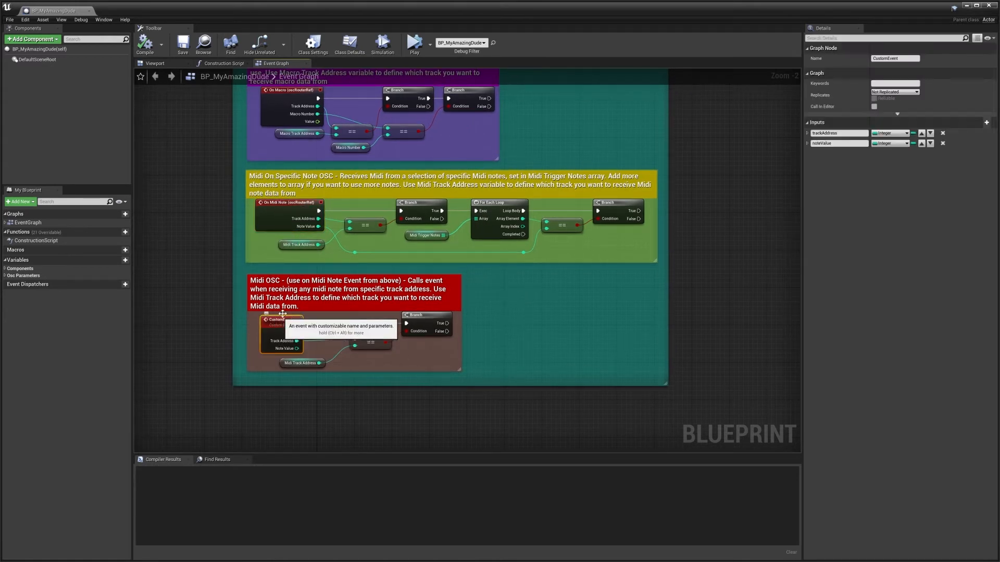
left_click(280, 204)
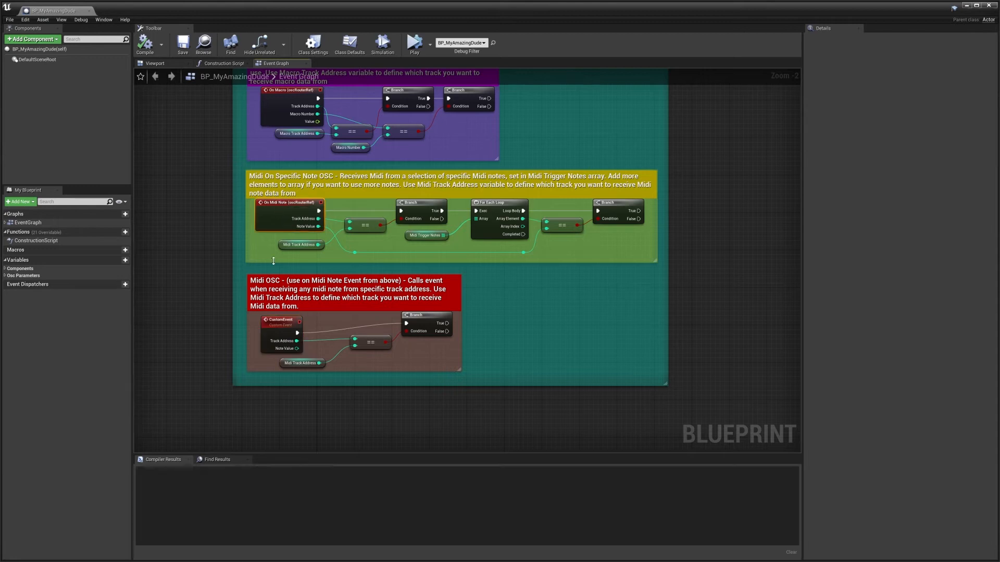
left_click(274, 325)
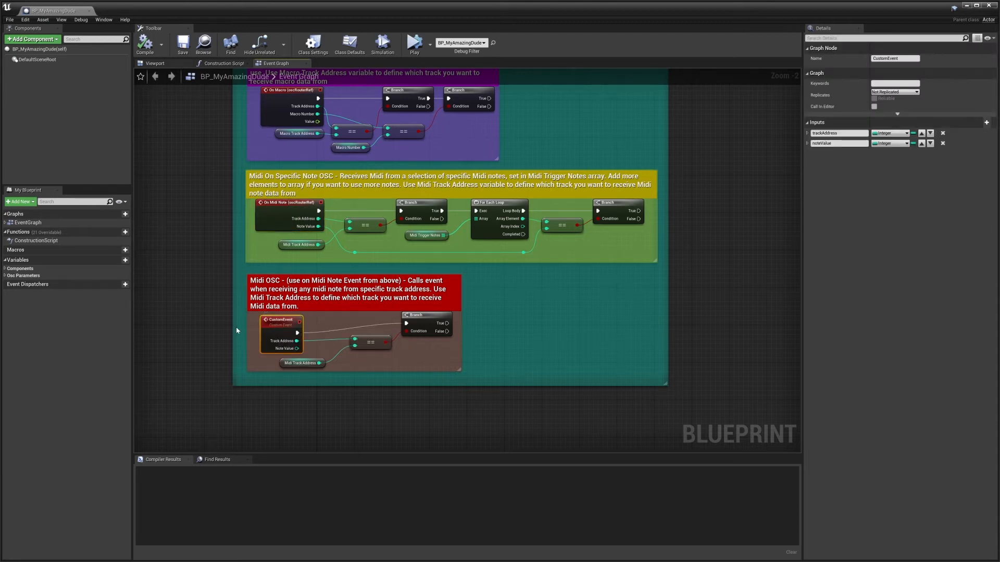
Delete the whole Midi On Specific Note OSC section from the event graph.
right_click_drag(236, 330, 261, 266)
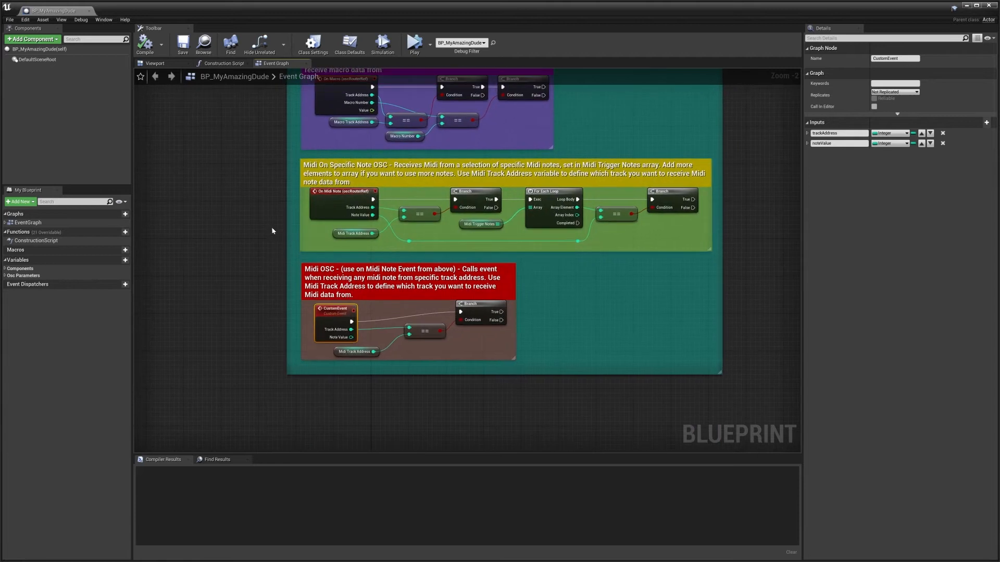
left_click_drag(263, 177, 671, 240)
key("Delete")
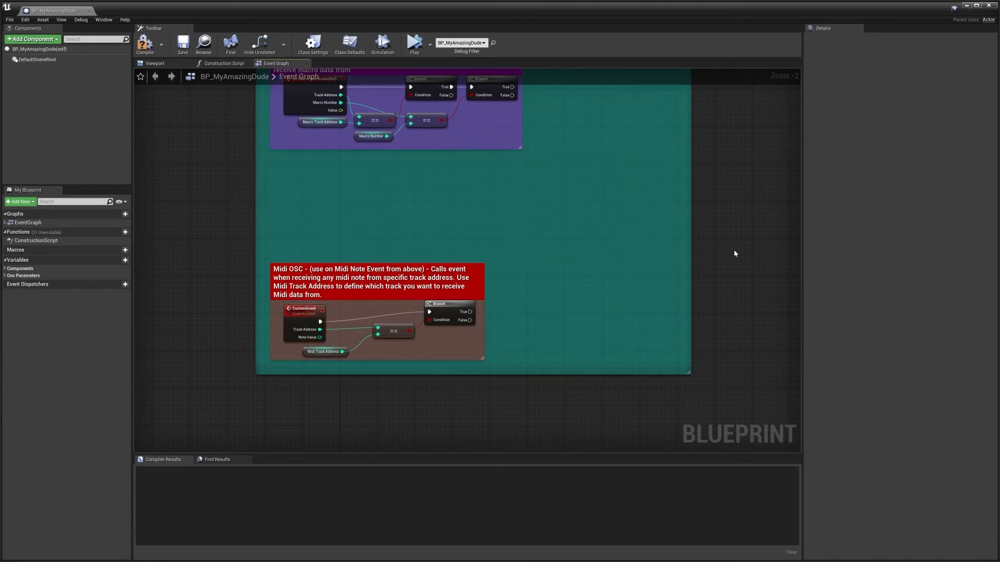
Add an On Midi Note event for the OSCRouterRef variable to the event graph.
left_click(5, 276)
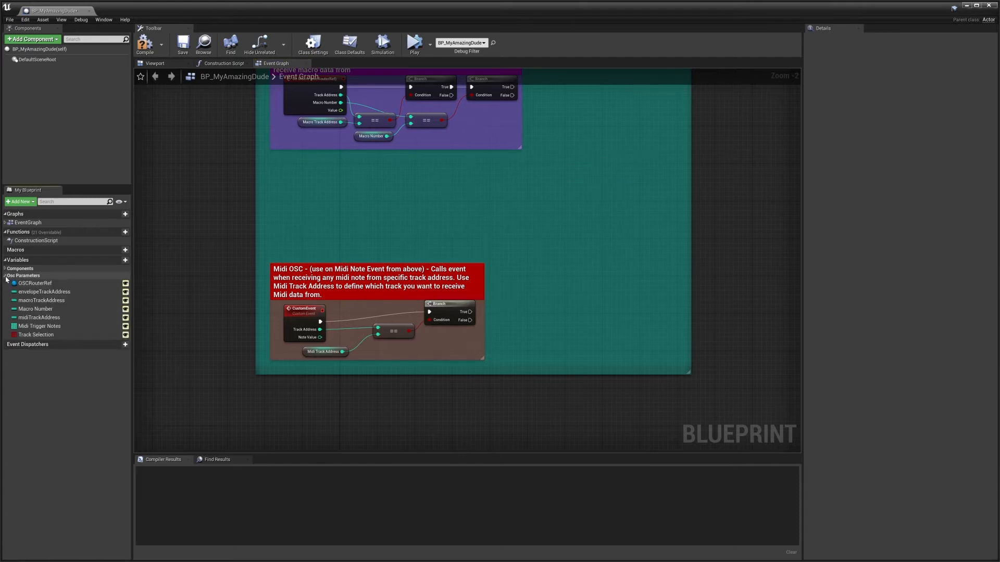
left_click(4, 268)
left_click(35, 292)
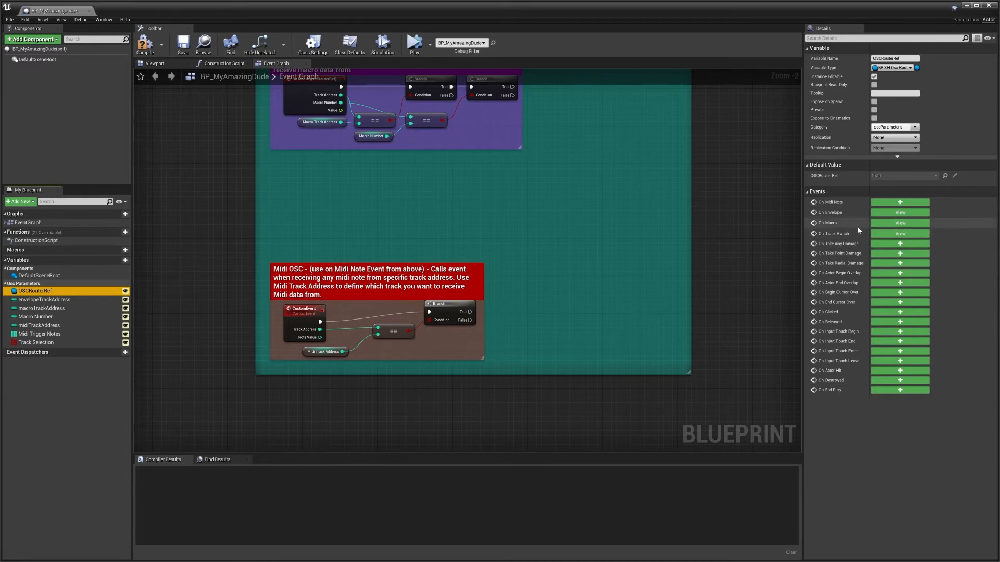
left_click(912, 207)
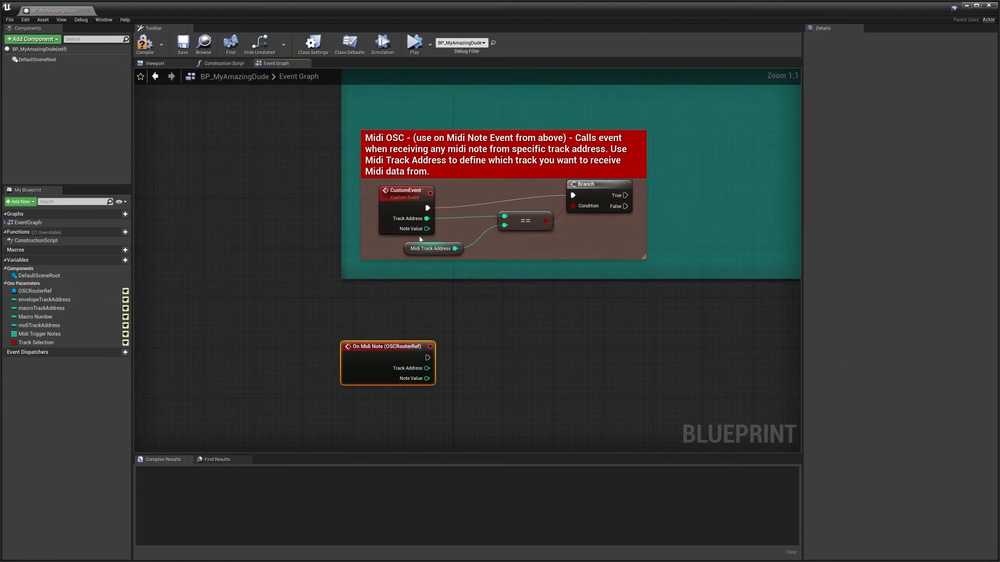
Replace the CustomEvent node in the Midi OSC section with On Midi Note, wired to the equality check and the Branch.
left_click_drag(385, 347, 504, 217)
left_click_drag(341, 202, 573, 196)
left_click(398, 197)
key("Delete")
left_click_drag(311, 195, 374, 201)
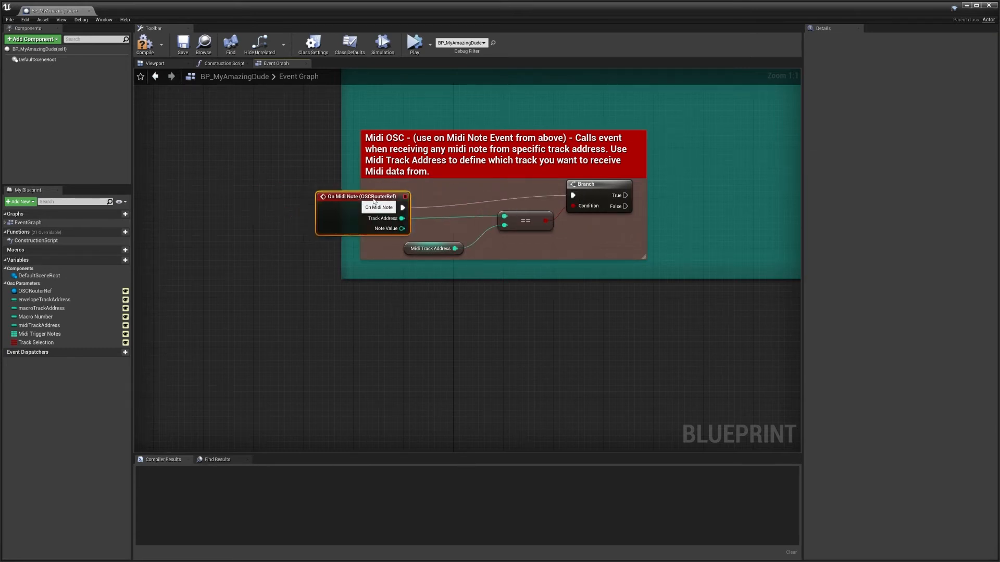
Review the envelope, macro and MIDI sections of the event graph and compile the blueprint.
scroll(545, 280, "down", 2)
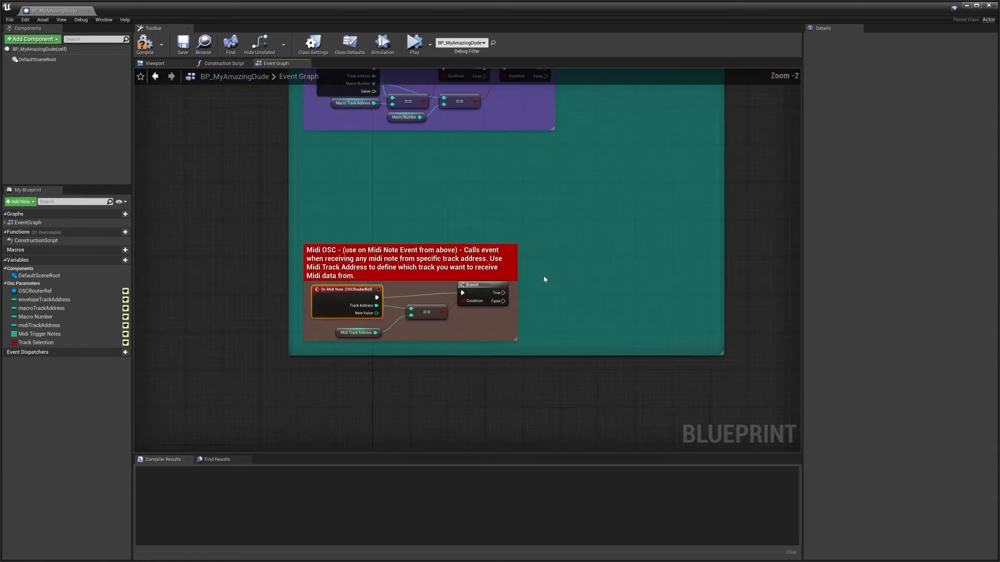
right_click_drag(537, 178, 485, 301)
scroll(485, 301, "down", 3)
right_click_drag(540, 206, 519, 321)
scroll(427, 355, "up", 5)
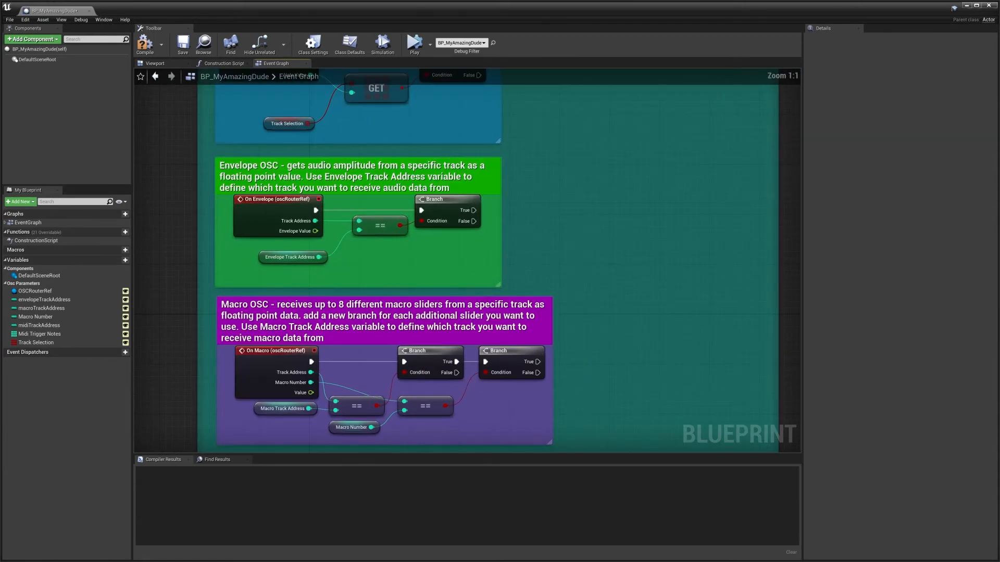
scroll(393, 255, "down", 2)
right_click_drag(392, 255, 572, 256)
right_click_drag(591, 183, 493, 236)
right_click_drag(659, 389, 604, 237)
right_click_drag(396, 212, 620, 257)
left_click(144, 54)
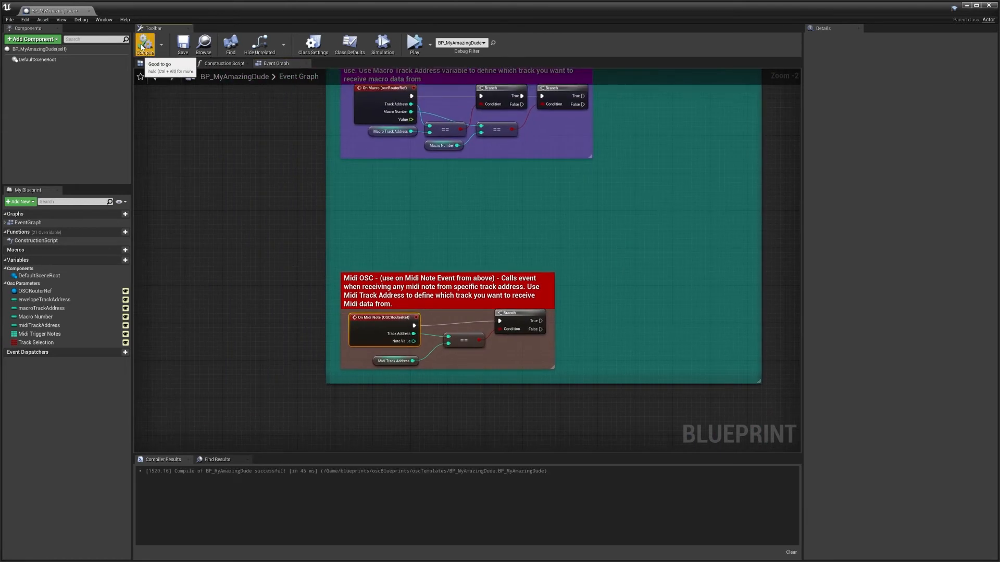
Add a Timeline node to the Midi OSC section and wire the Branch's True output to its Play from Start input.
scroll(381, 267, "up", 2)
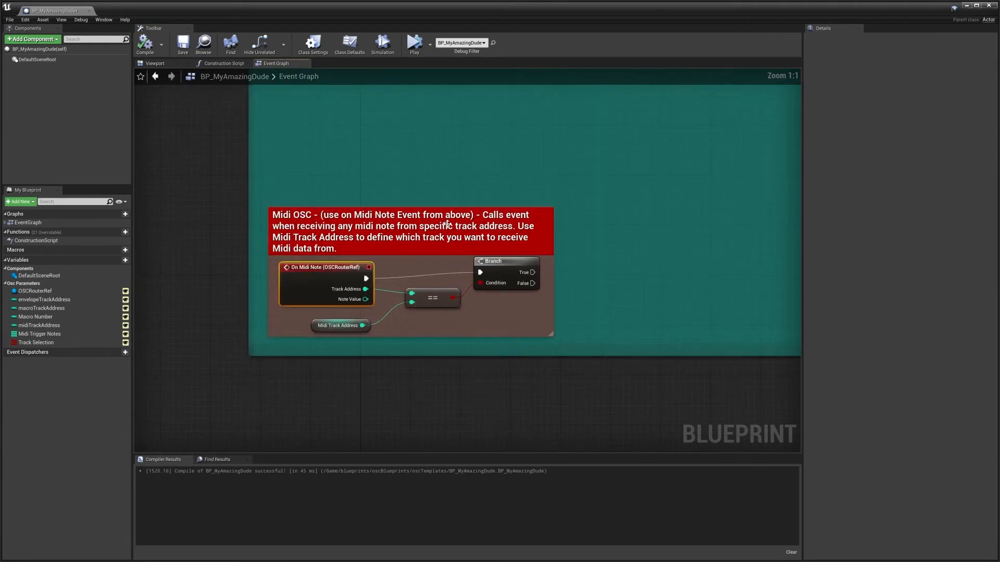
right_click_drag(636, 255, 472, 267)
right_click_drag(396, 340, 484, 315)
left_click(484, 315)
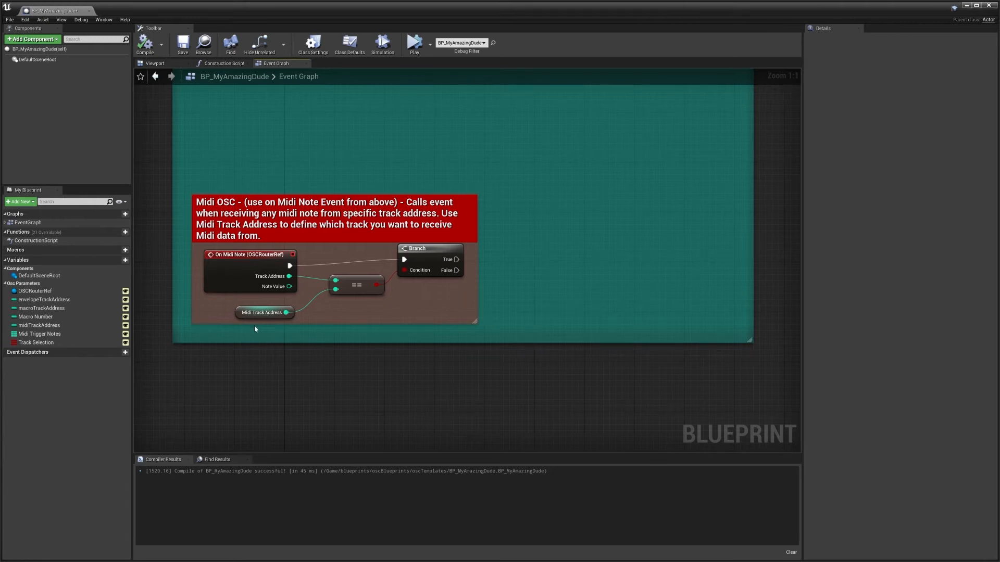
left_click(258, 313)
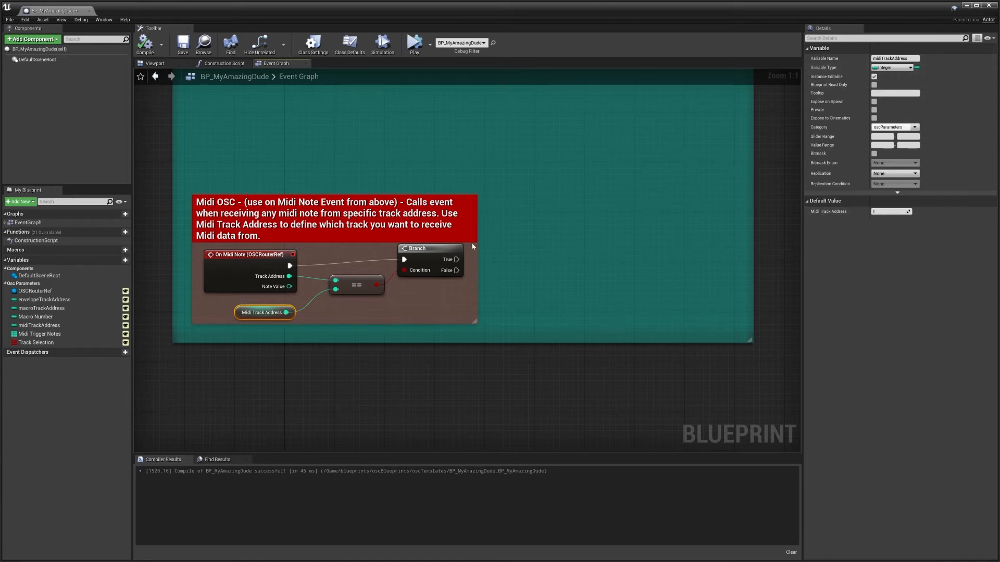
left_click_drag(456, 260, 515, 257)
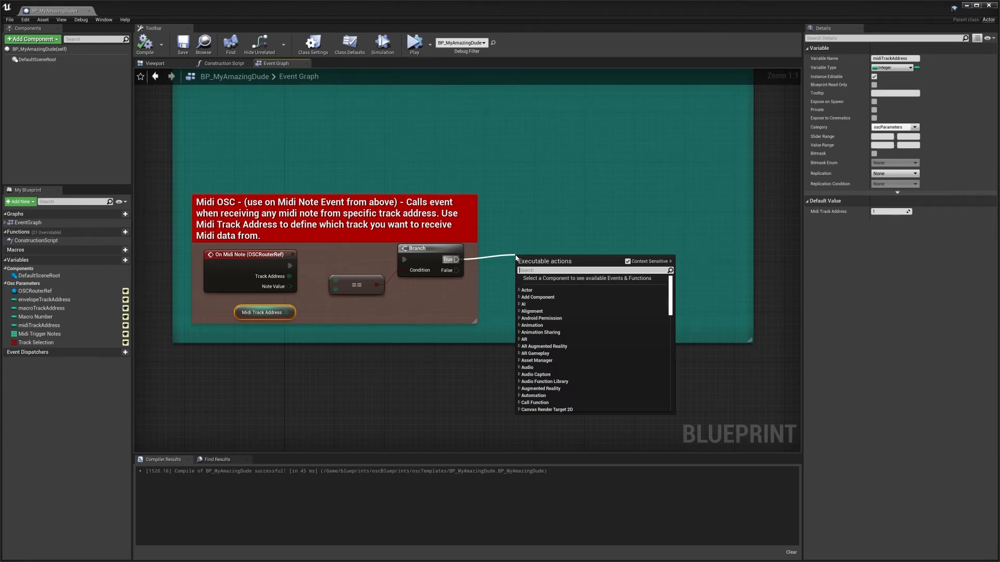
type("timel")
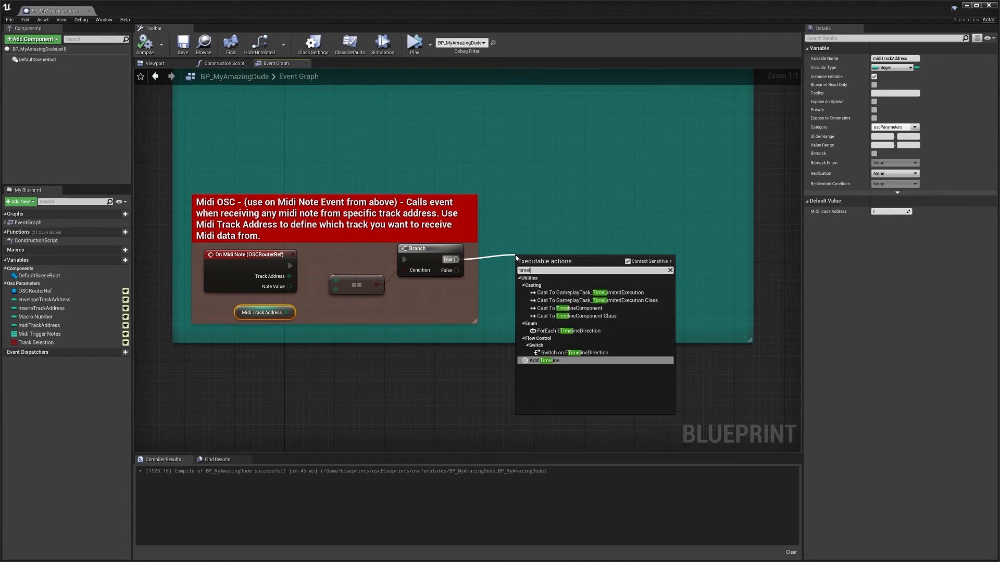
key("Return")
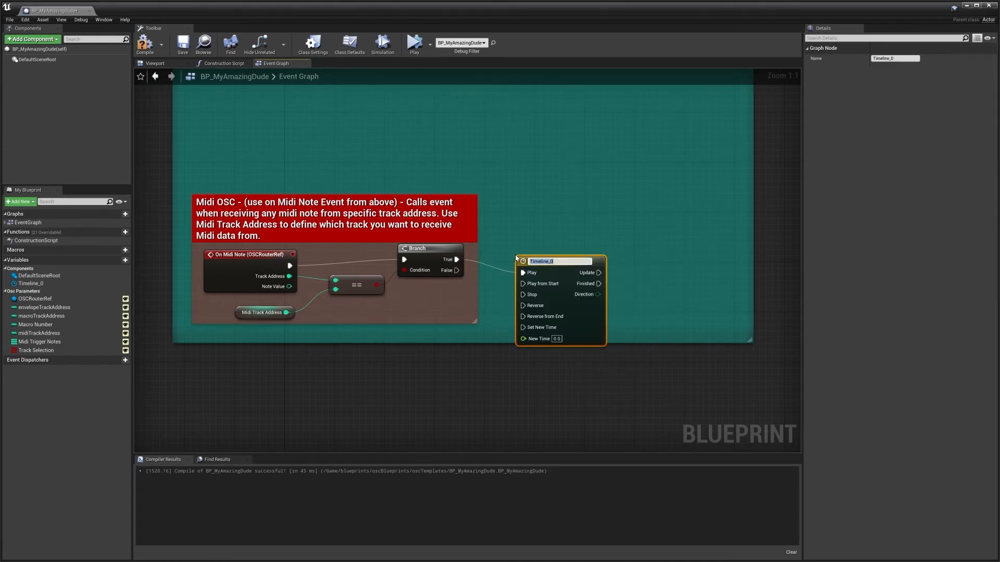
left_click_drag(571, 257, 566, 244)
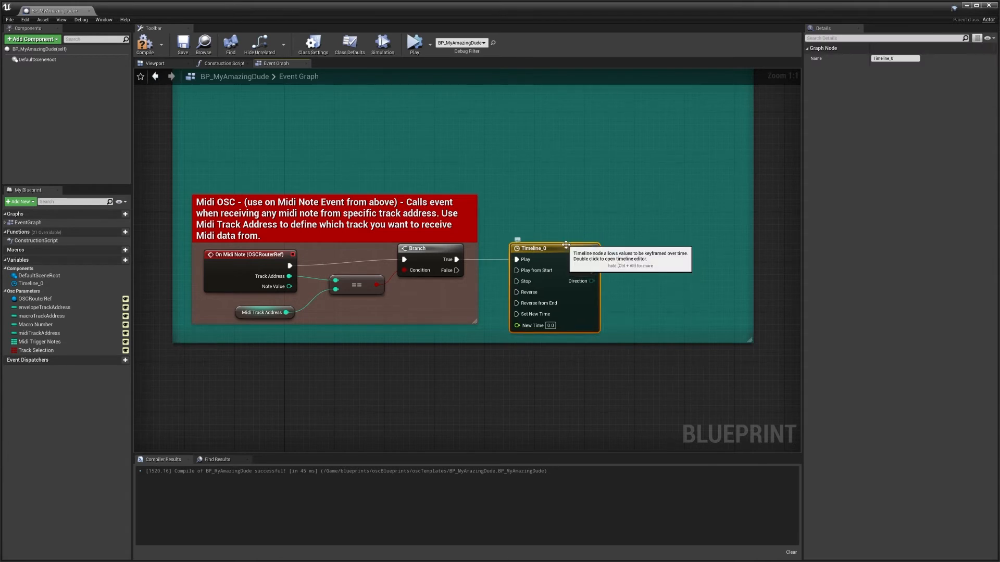
left_click_drag(456, 260, 516, 272)
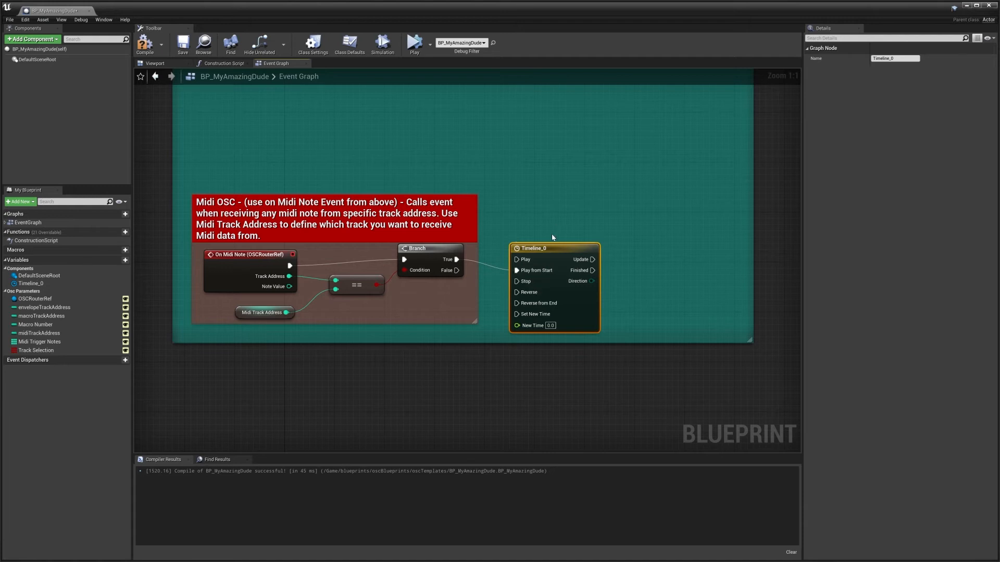
Open Timeline_0 for editing, add a float track and set the timeline length to 1.
double_click(544, 248)
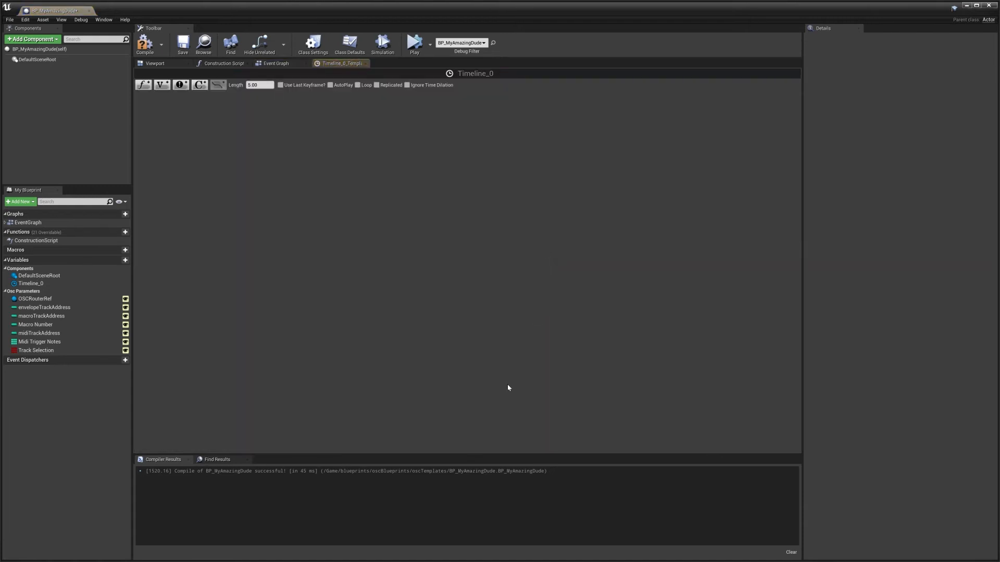
left_click(144, 87)
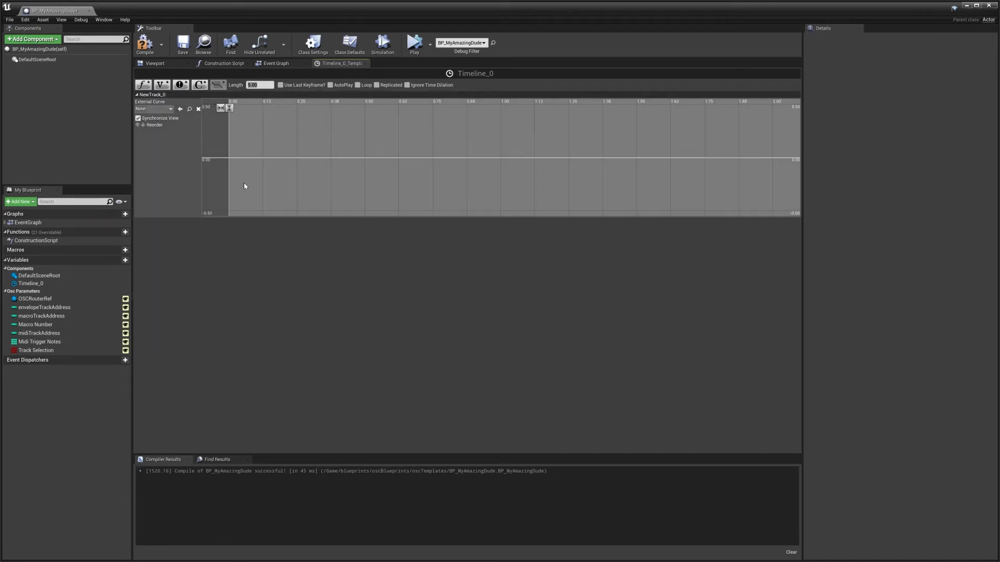
left_click(255, 85)
type("1")
key("Return")
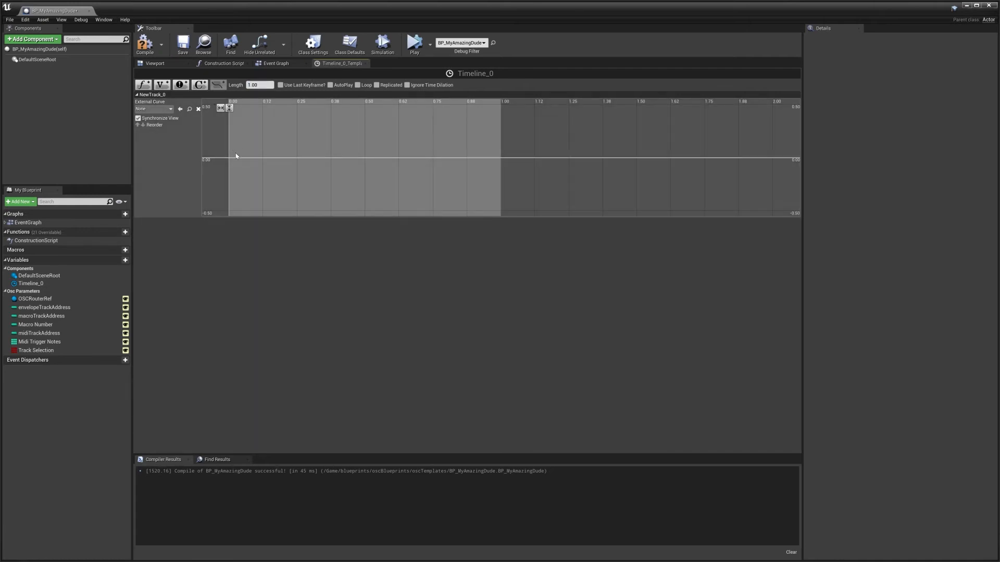
right_click(234, 150)
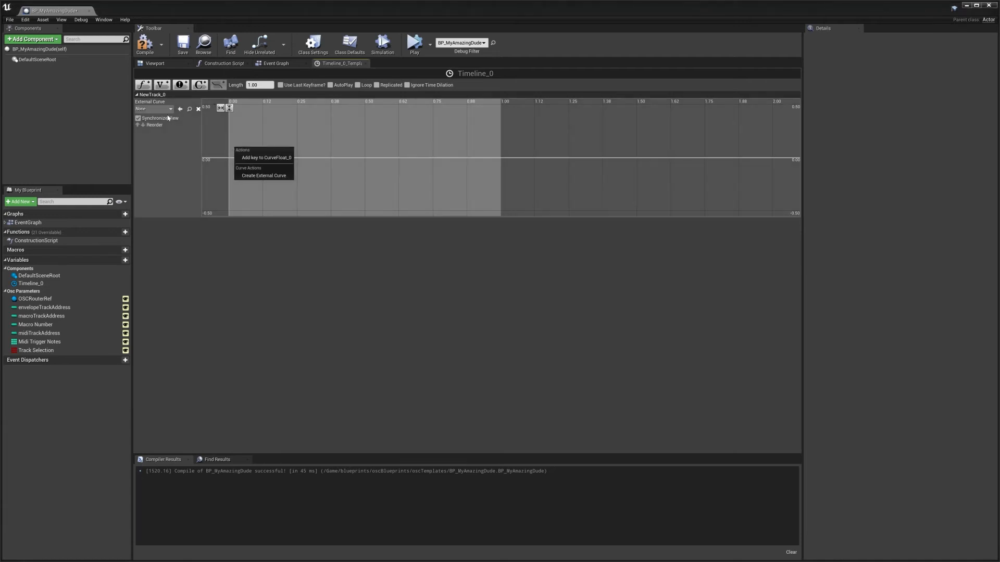
left_click(159, 109)
left_click(159, 109)
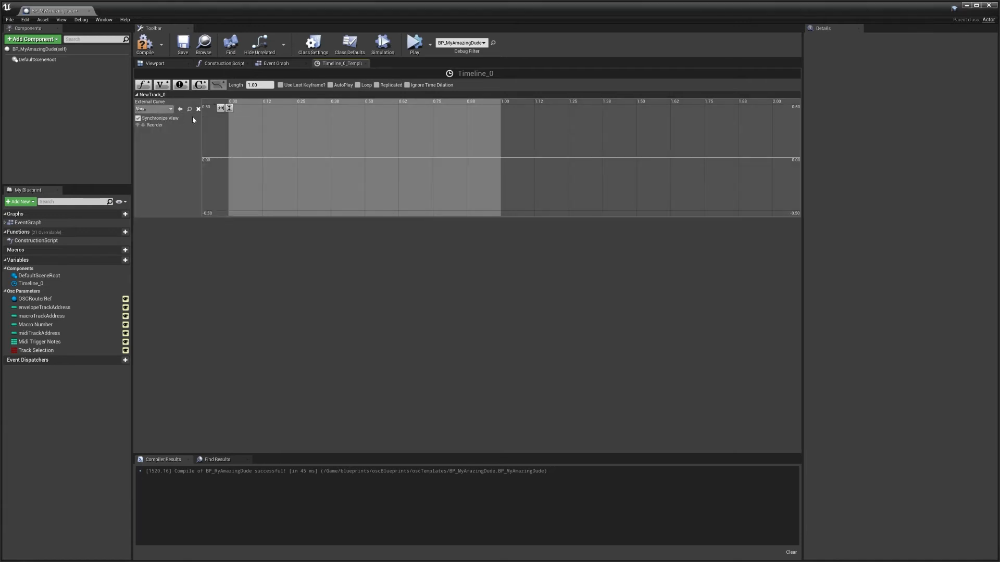
Add a first key to the float track's curve at time 0 with value 0.
right_click(235, 145)
left_click(252, 155)
left_click(236, 145)
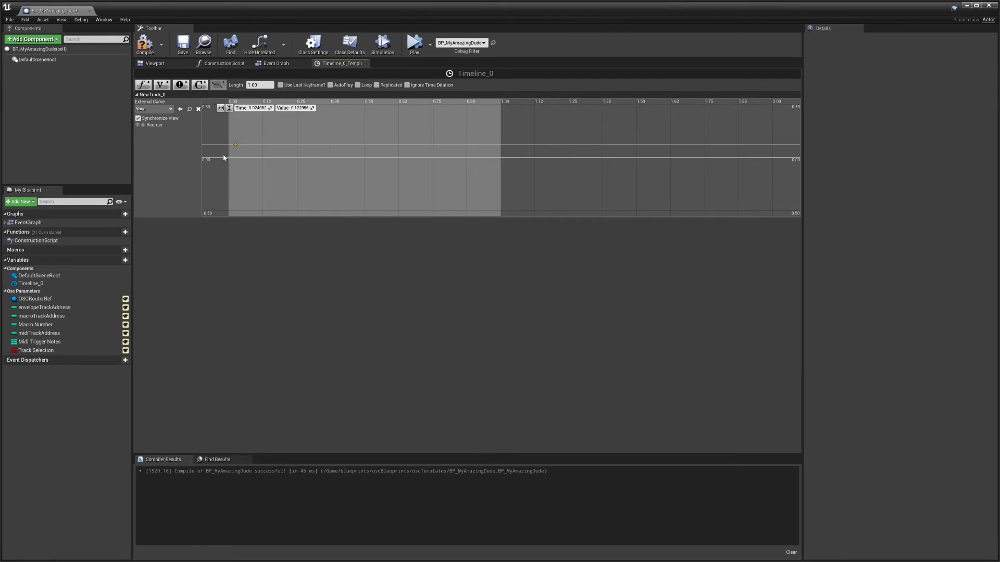
left_click(256, 108)
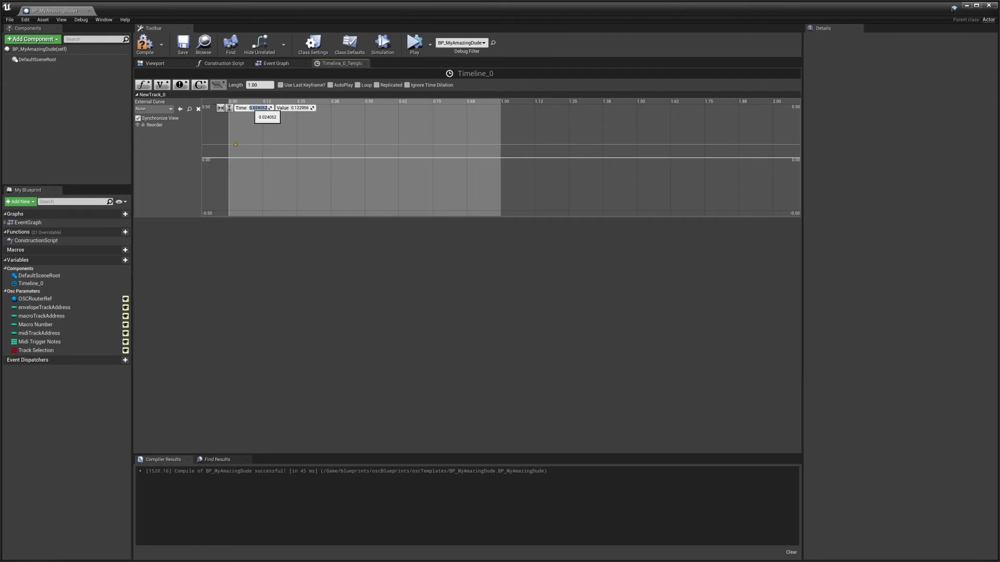
type("0")
key("Tab")
type("0")
key("Return")
Add a second key at about 0.06 s on the curve and set its value to 1.
right_click_drag(297, 136, 306, 159)
scroll(304, 158, "down", 1)
right_click(281, 166)
left_click(299, 175)
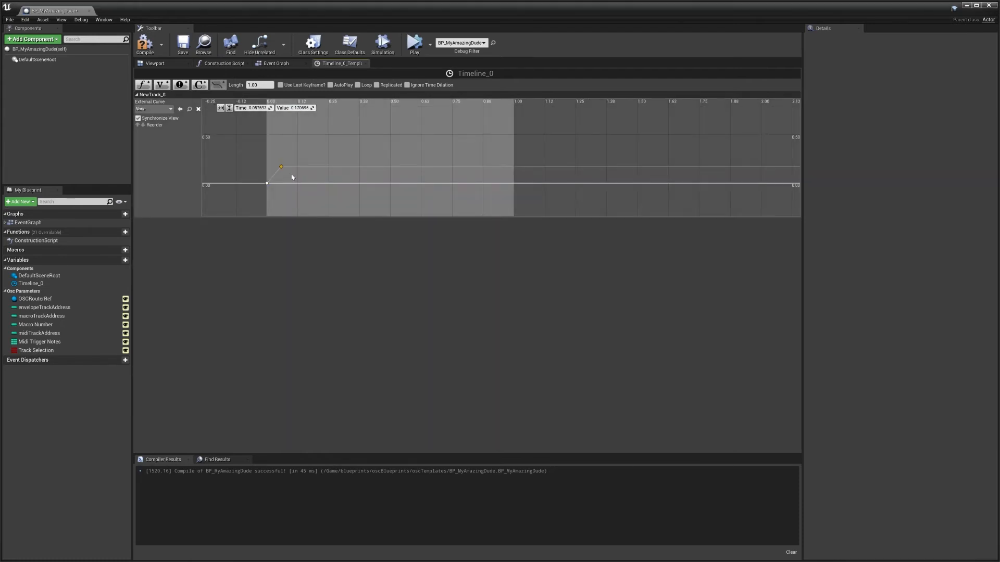
left_click(297, 108)
type("1")
key("Return")
Shift the curve's second key earlier to about 0.016 s, keeping its value at 1.
scroll(365, 139, "down", 2)
right_click_drag(410, 139, 386, 176)
left_click(229, 109)
left_click(220, 108)
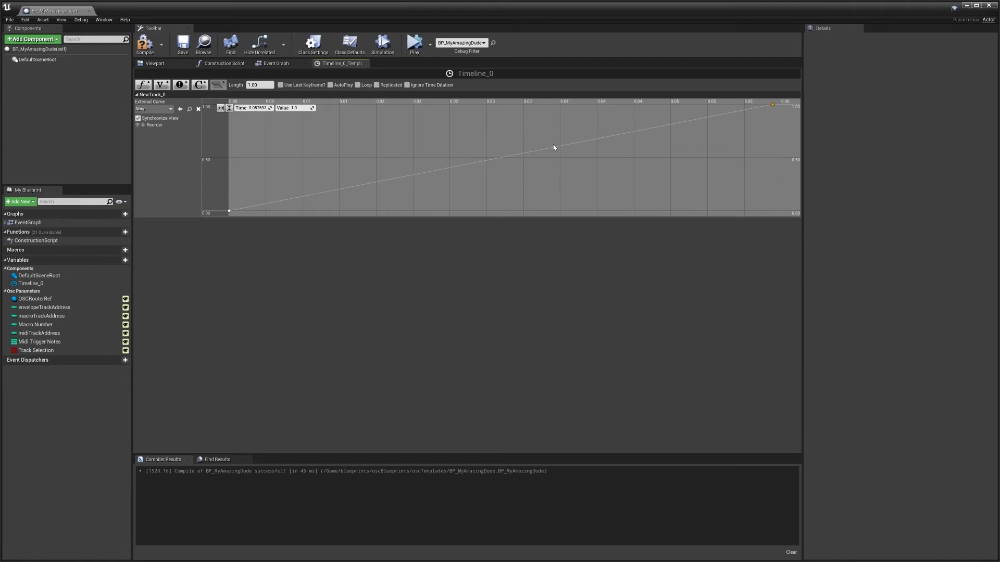
scroll(581, 149, "down", 3)
right_click_drag(580, 147, 540, 153)
scroll(541, 152, "down", 3)
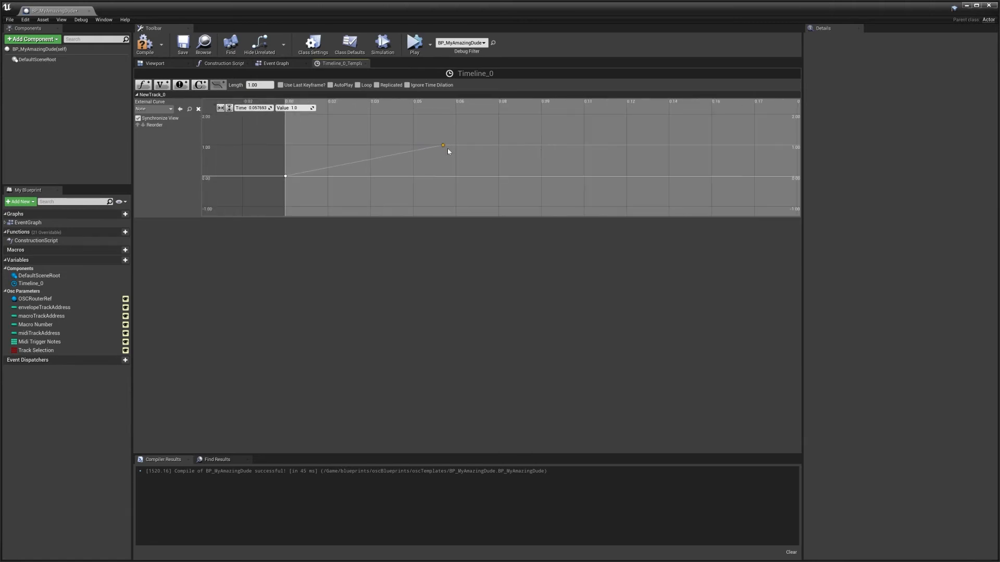
right_click_drag(448, 148, 523, 146)
scroll(527, 145, "down", 8)
right_click_drag(616, 126, 404, 133)
scroll(480, 139, "down", 11)
right_click_drag(479, 139, 388, 164)
scroll(469, 154, "up", 2)
right_click_drag(308, 162, 422, 160)
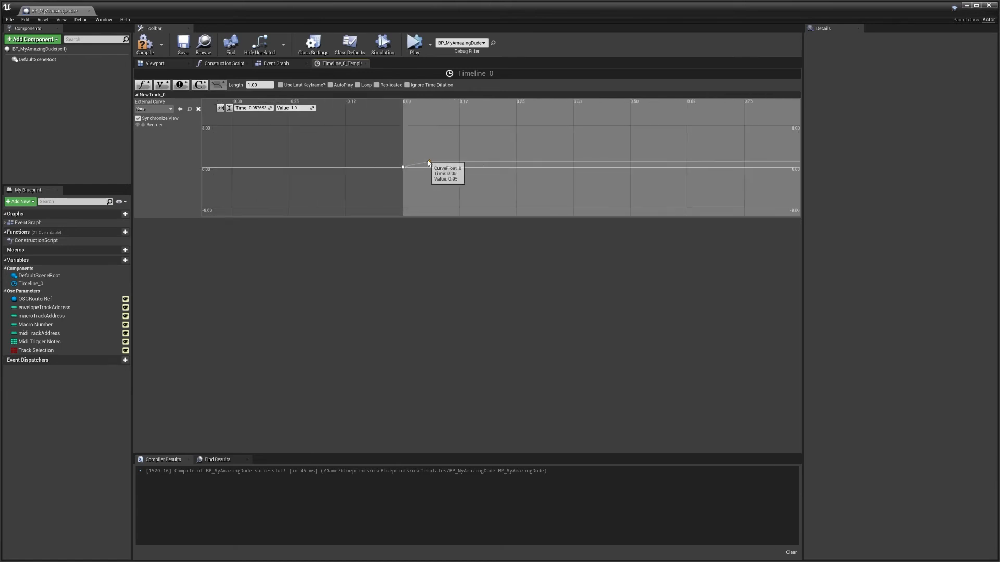
scroll(428, 162, "up", 1)
left_click(230, 108)
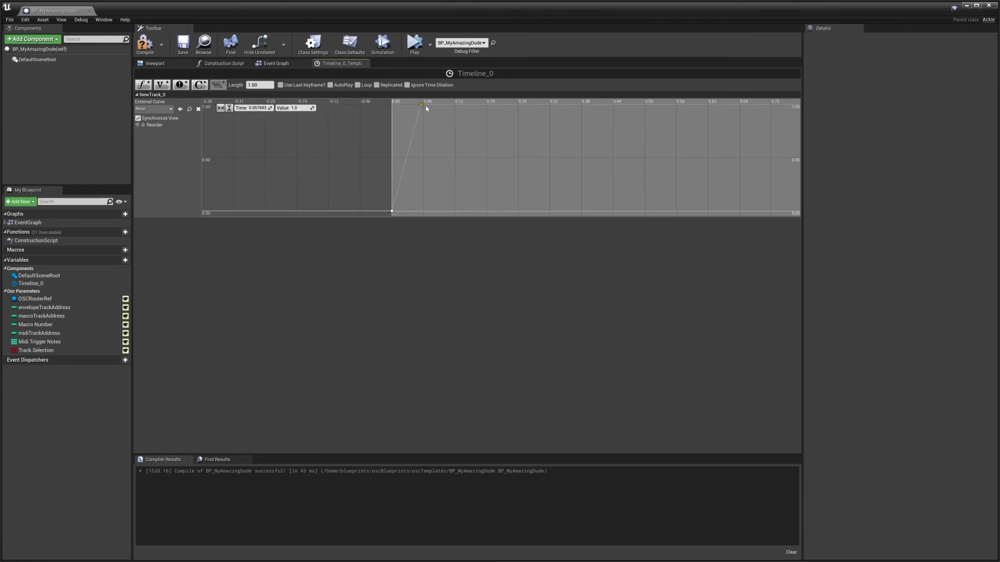
left_click_drag(422, 106, 400, 107)
left_click(298, 108)
type("158")
Set the second key's interpolation to Auto.
right_click(400, 105)
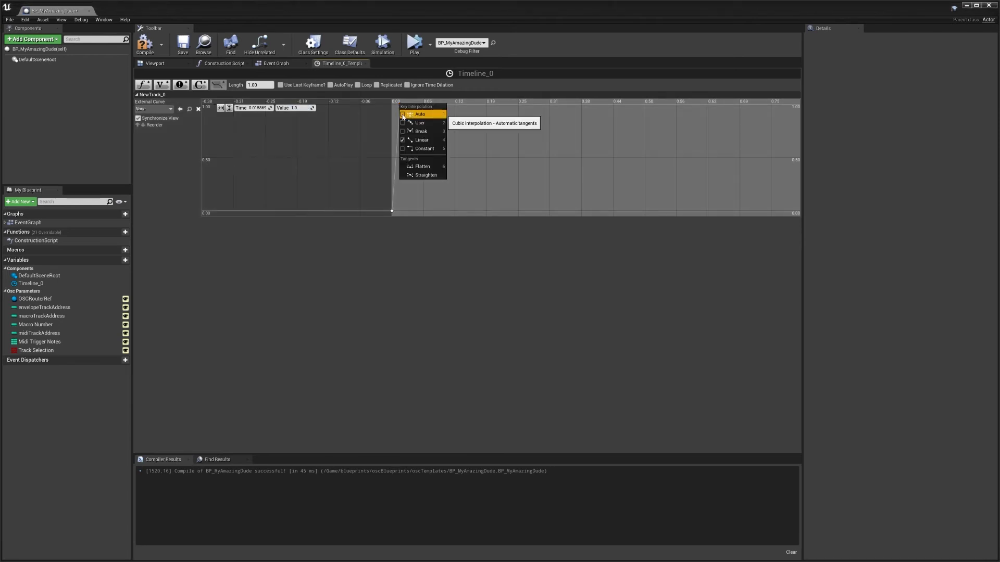
left_click(402, 116)
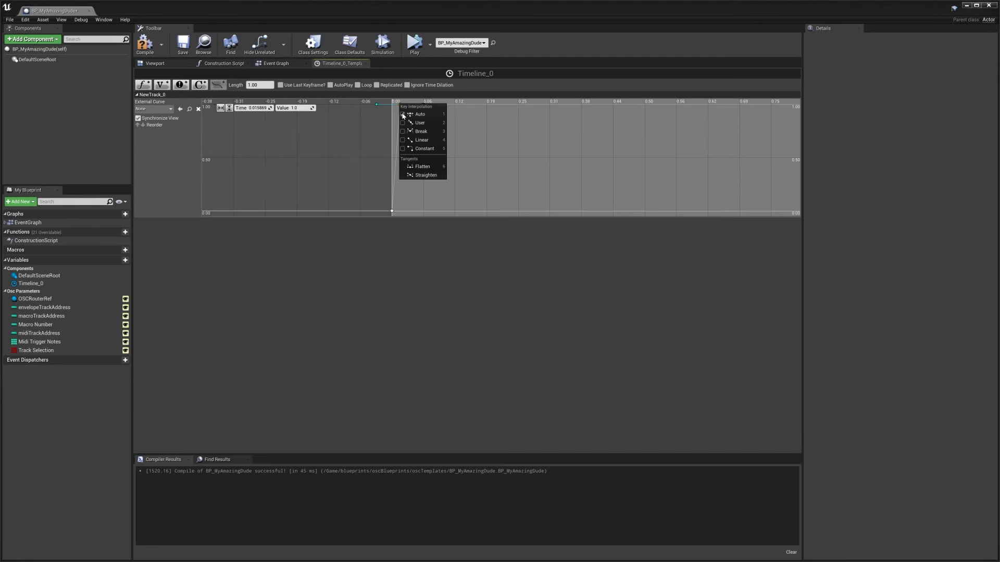
left_click(510, 158)
Add a third key to the curve and move it to about 0.4 s with a value of about 0.
right_click_drag(688, 142, 468, 158)
scroll(442, 160, "down", 2)
right_click_drag(385, 166, 481, 152)
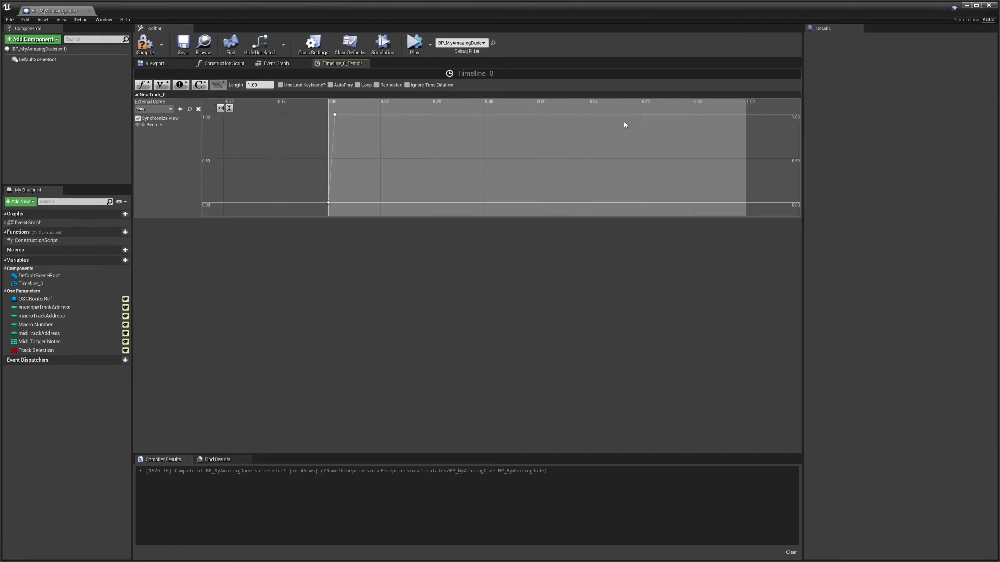
right_click(596, 118)
left_click(618, 125)
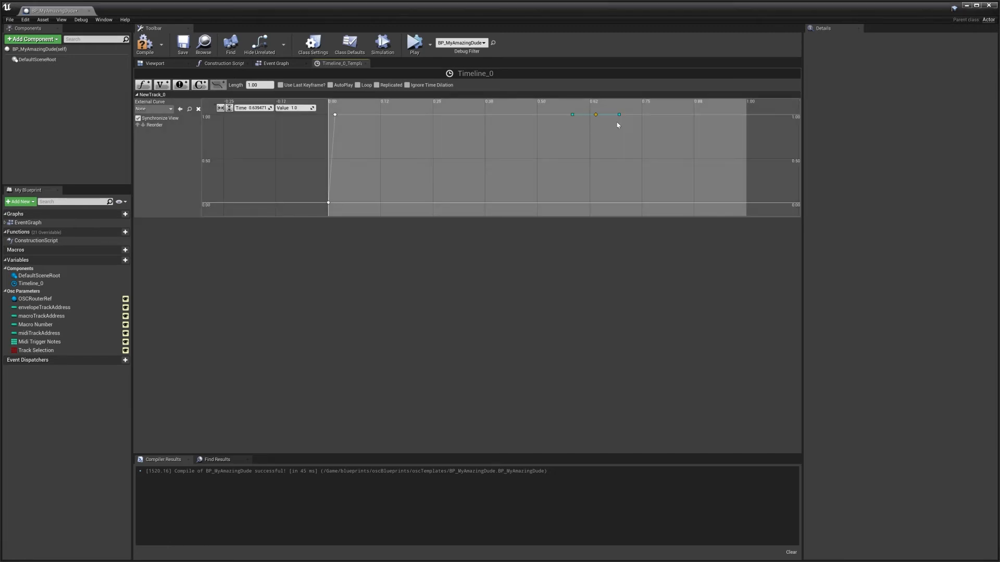
left_click_drag(596, 114, 494, 203)
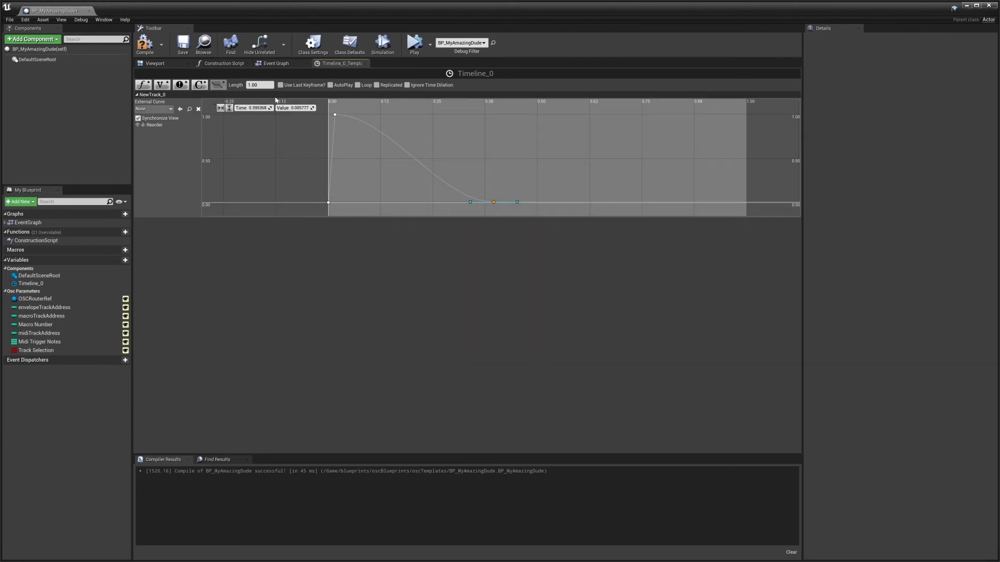
left_click(300, 108)
left_click(494, 202)
Tilt the second key's tangent downward so the curve falls off steeply after the peak, and compile the blueprint.
right_click_drag(475, 156, 495, 134)
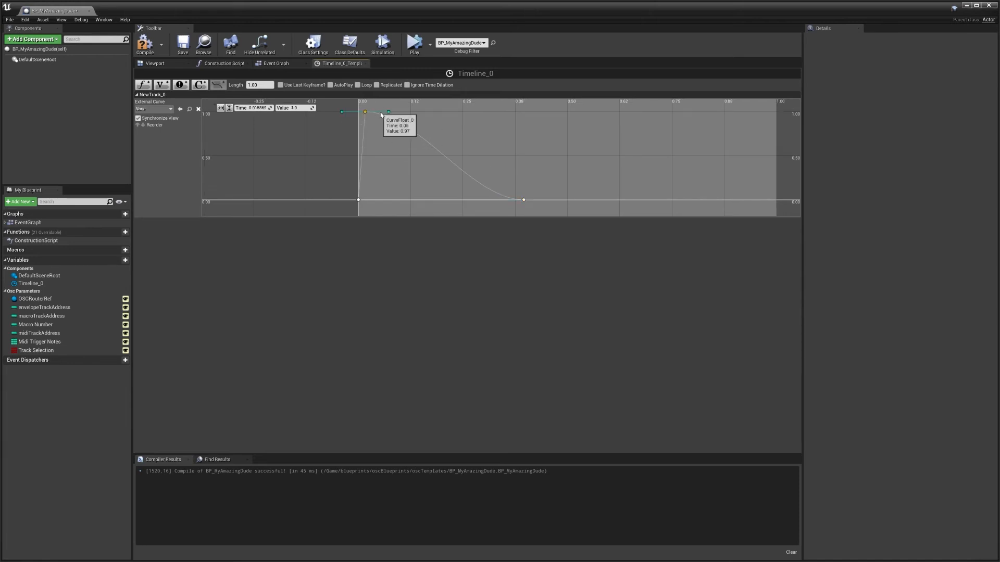
left_click_drag(388, 113, 381, 137)
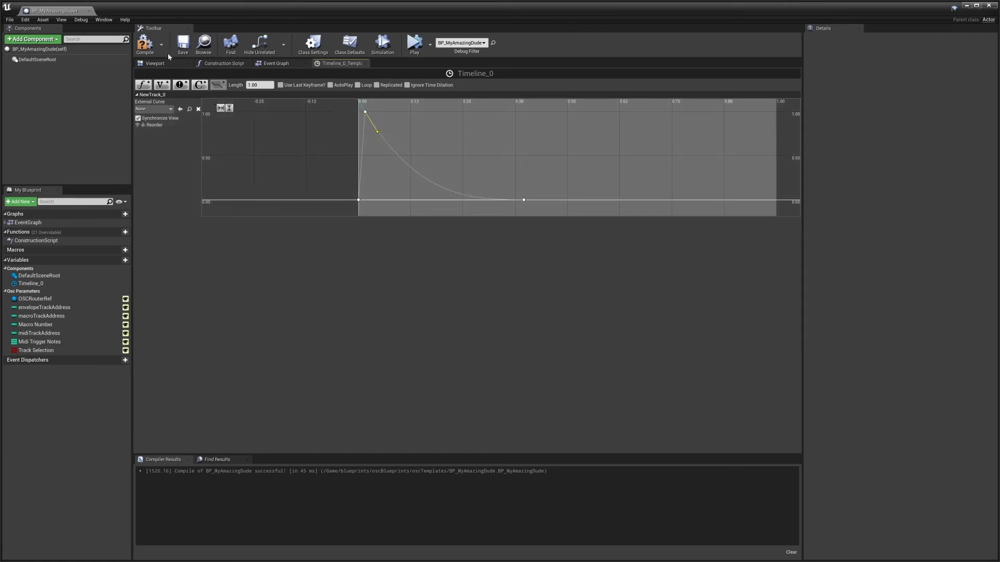
right_click_drag(502, 140, 419, 146)
scroll(418, 146, "down", 1)
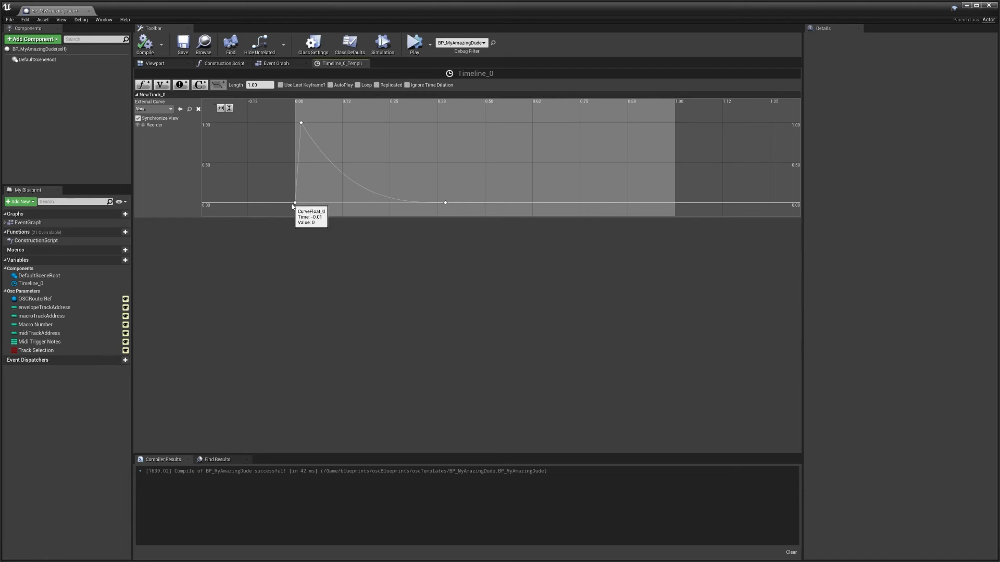
Return to the event graph and move the blueprint window down to uncover the level editor.
left_click(276, 64)
right_click_drag(607, 200, 552, 194)
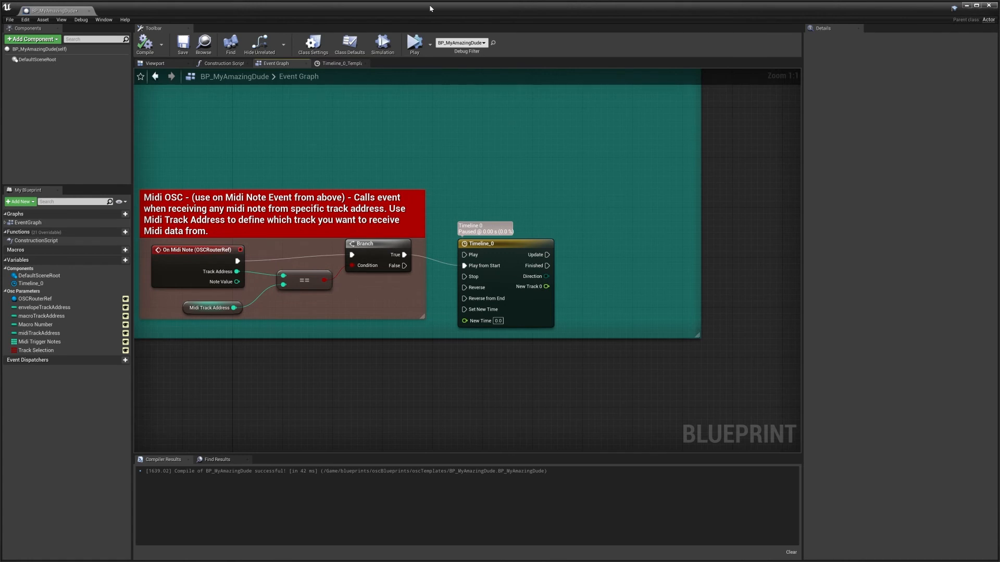
left_click_drag(430, 7, 480, 492)
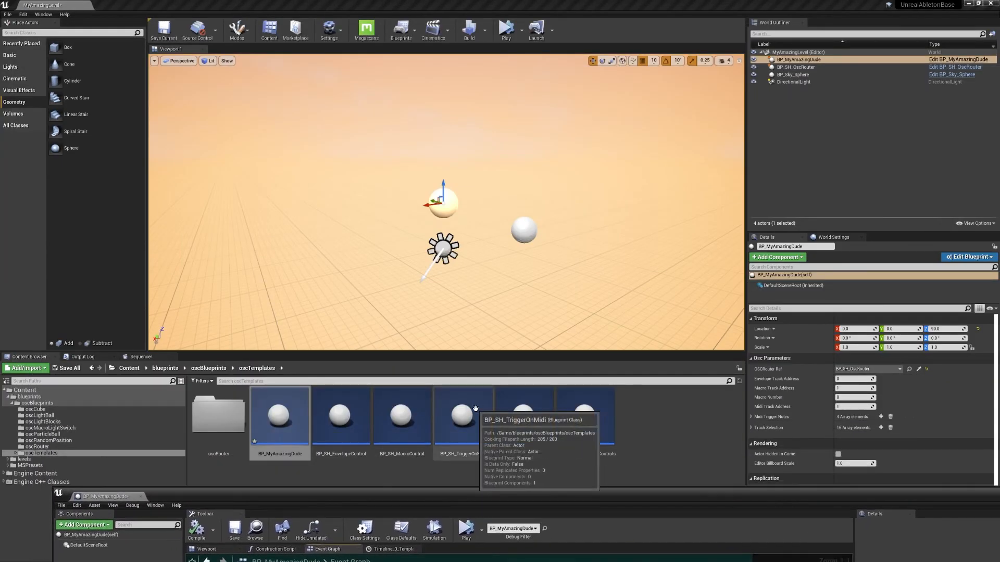
Check the kick track in Ableton Live, return to Unreal and simulate the level to watch the incoming OSC MIDI messages.
key("super")
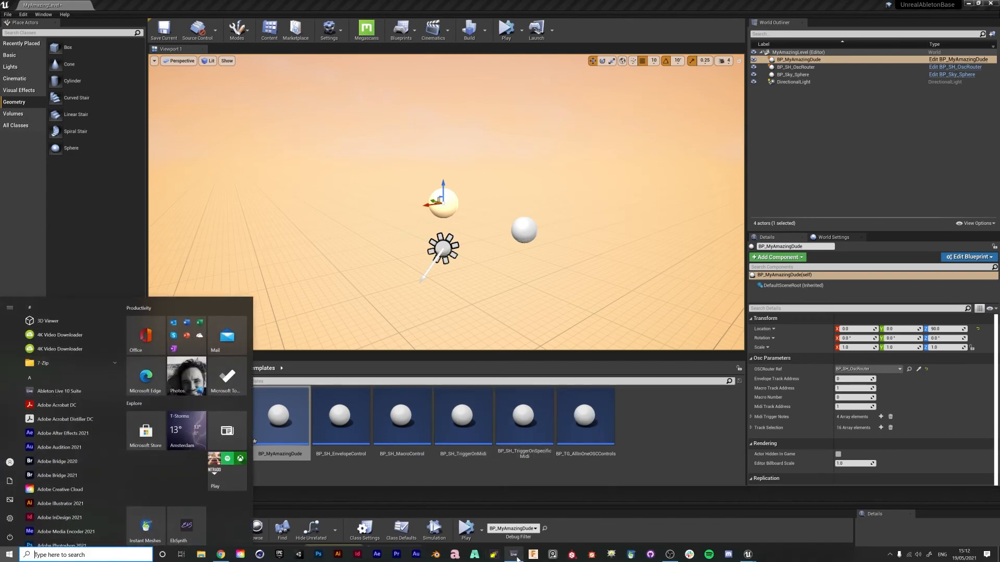
left_click(514, 555)
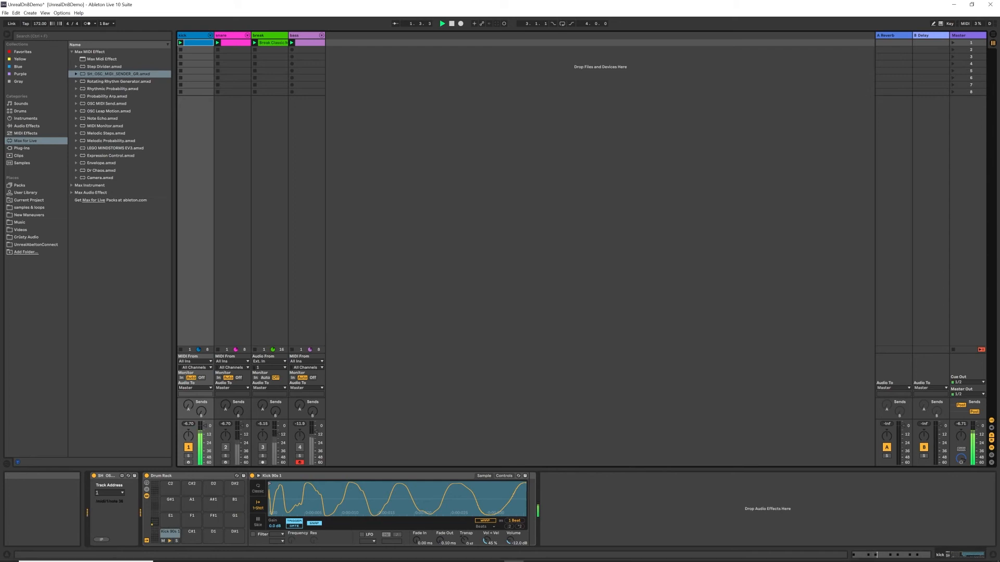
mouse_move(747, 554)
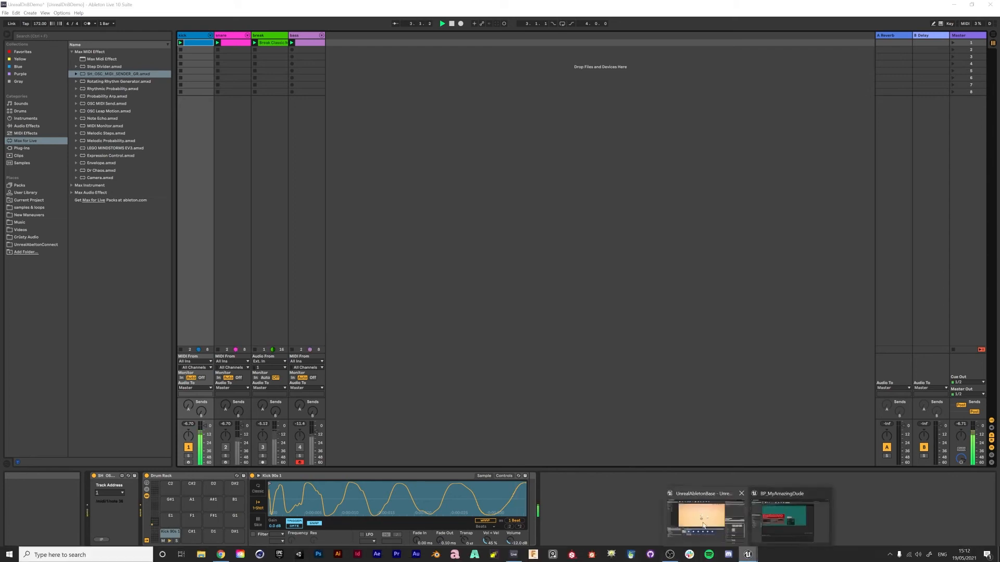
left_click(789, 511)
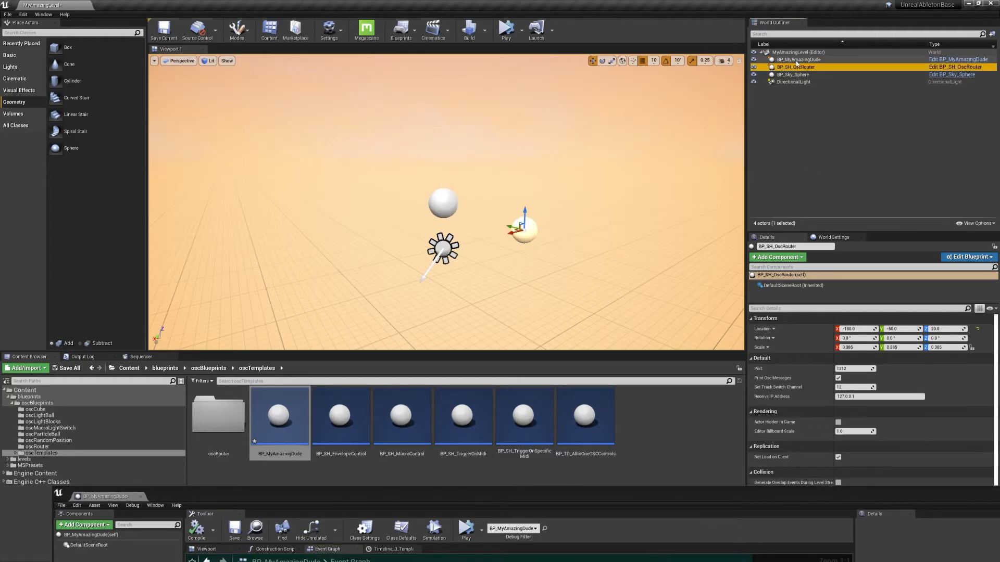
left_click(505, 31)
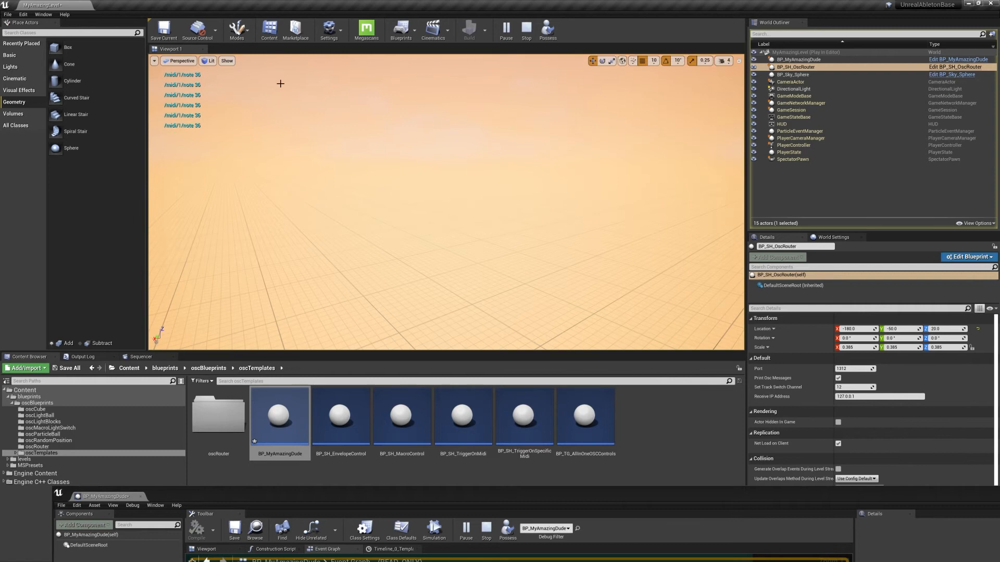
Stop the level simulation, switch to Ableton Live to stop playback, and return to Unreal.
left_click(527, 29)
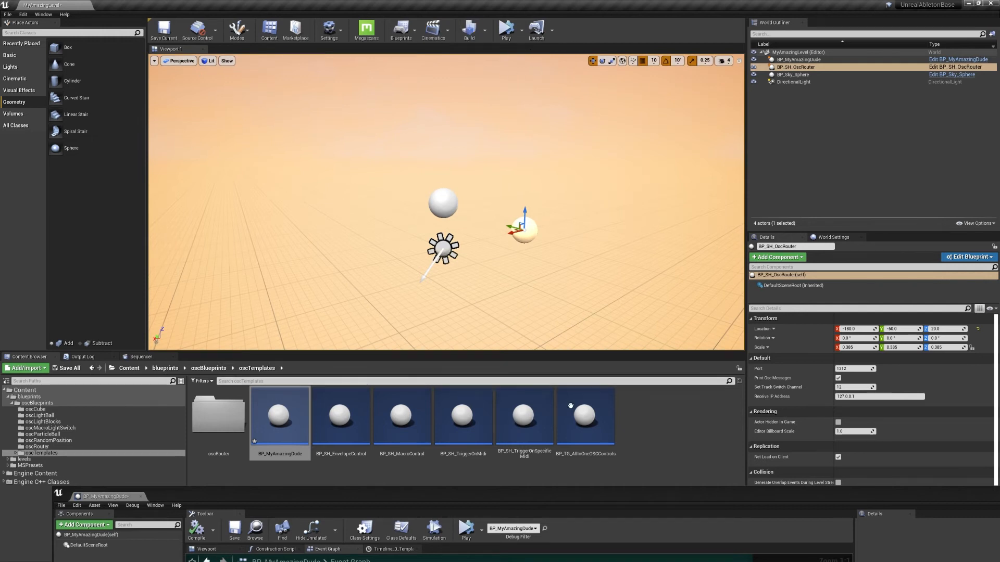
key("s")
right_click_drag(536, 185, 498, 195)
key("w")
key("super")
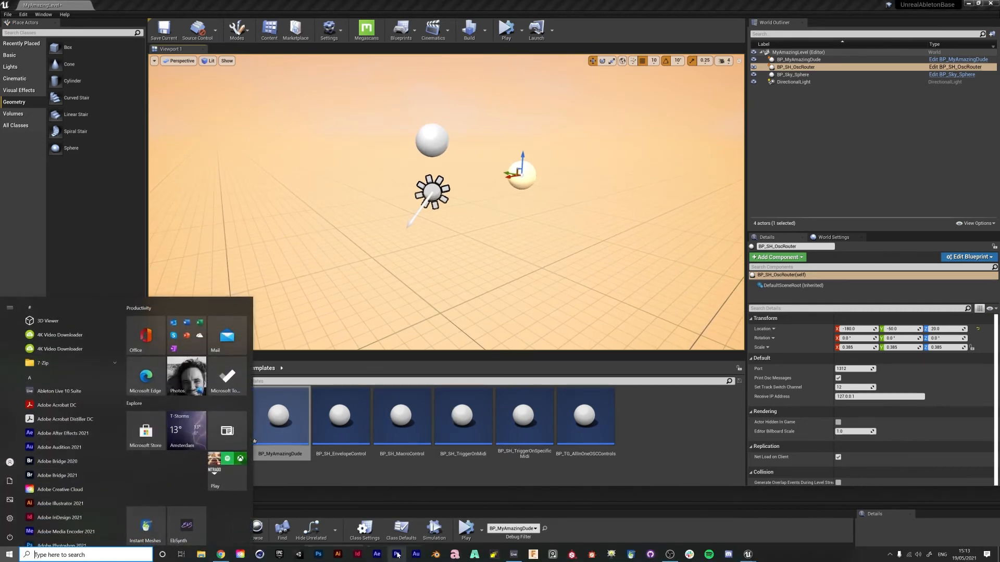
left_click(514, 555)
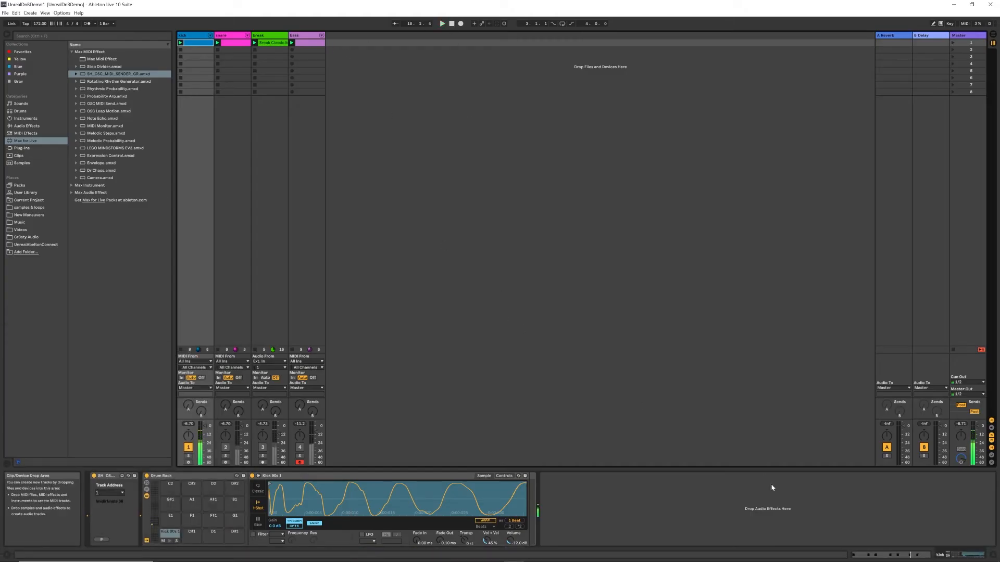
key("super")
mouse_move(759, 558)
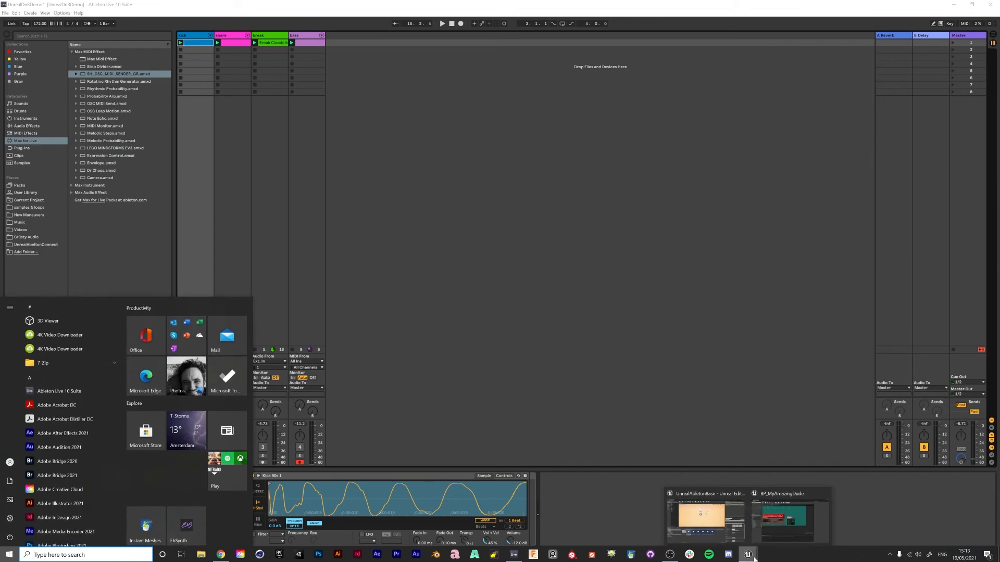
left_click(782, 523)
mouse_move(458, 260)
left_mouse_down()
mouse_move(450, 262)
mouse_move(463, 244)
left_mouse_up()
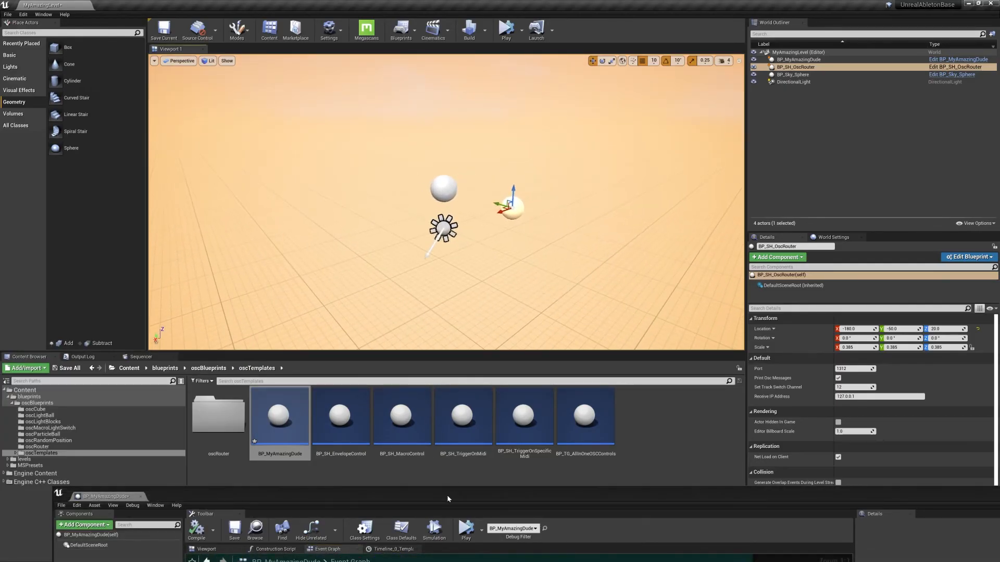
Bring the blueprint window up over the level editor and move the Timeline_0 node slightly upward beside the Branch node.
left_click_drag(448, 499, 423, 182)
right_click_drag(572, 402, 575, 353)
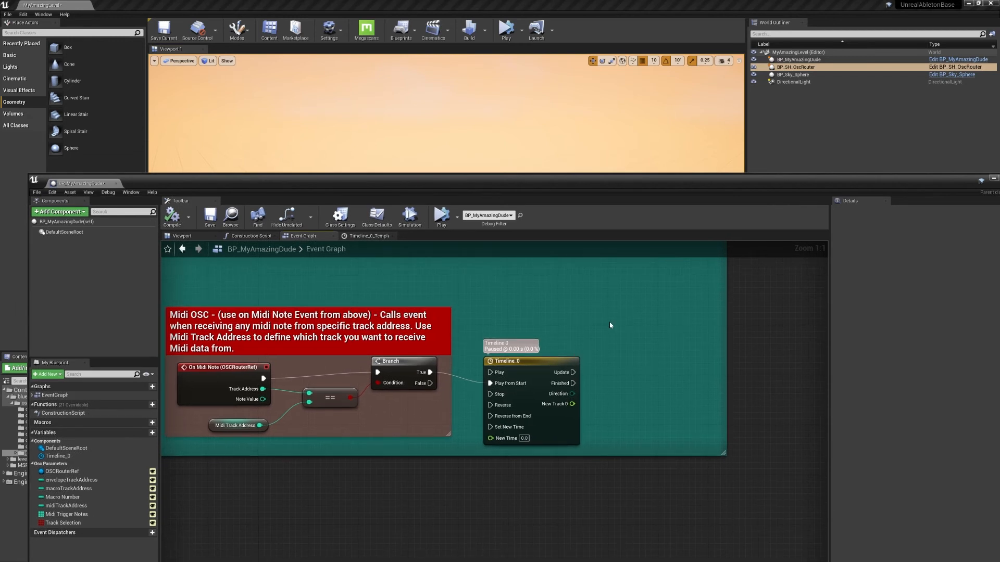
left_click_drag(534, 364, 524, 352)
left_click(598, 348)
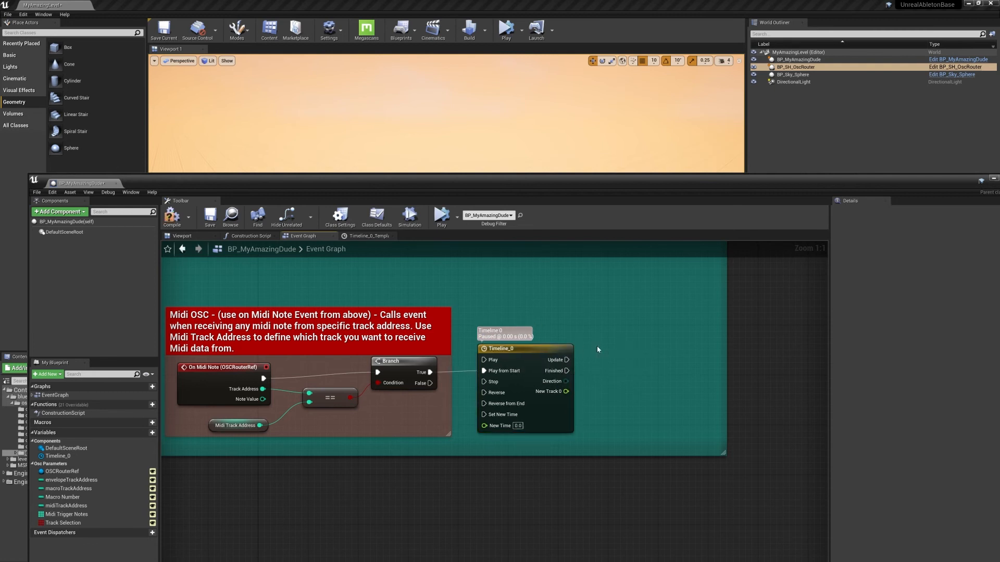
Open the kick track's clip in Ableton Live to examine its MIDI notes, and return to the Unreal blueprint.
key("super")
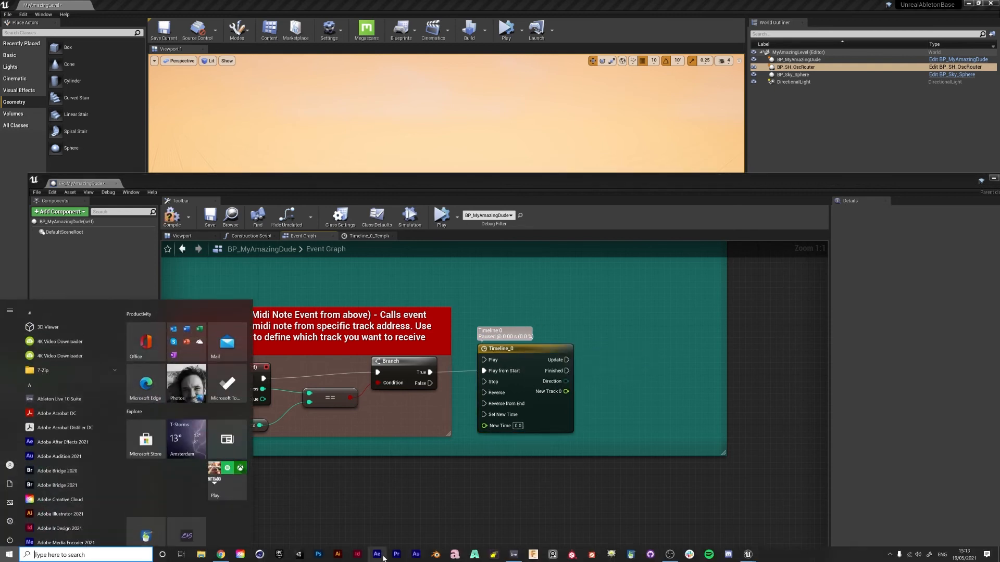
left_click(512, 556)
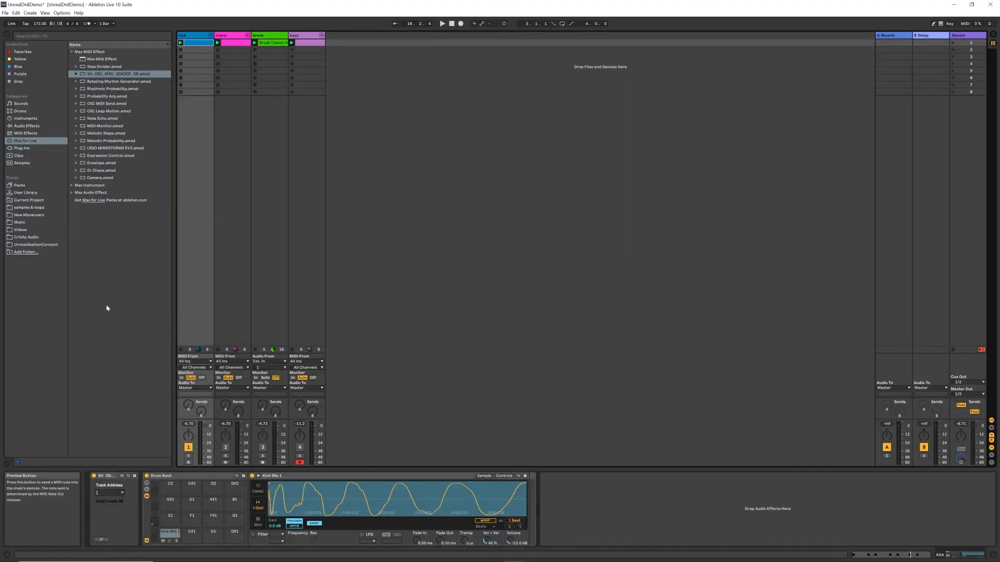
double_click(195, 43)
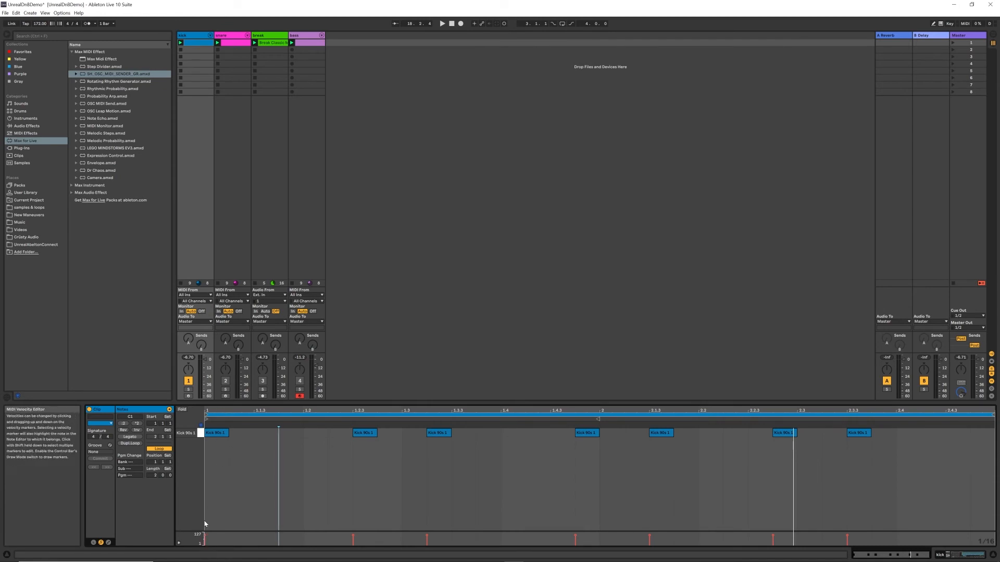
mouse_move(220, 561)
key("super")
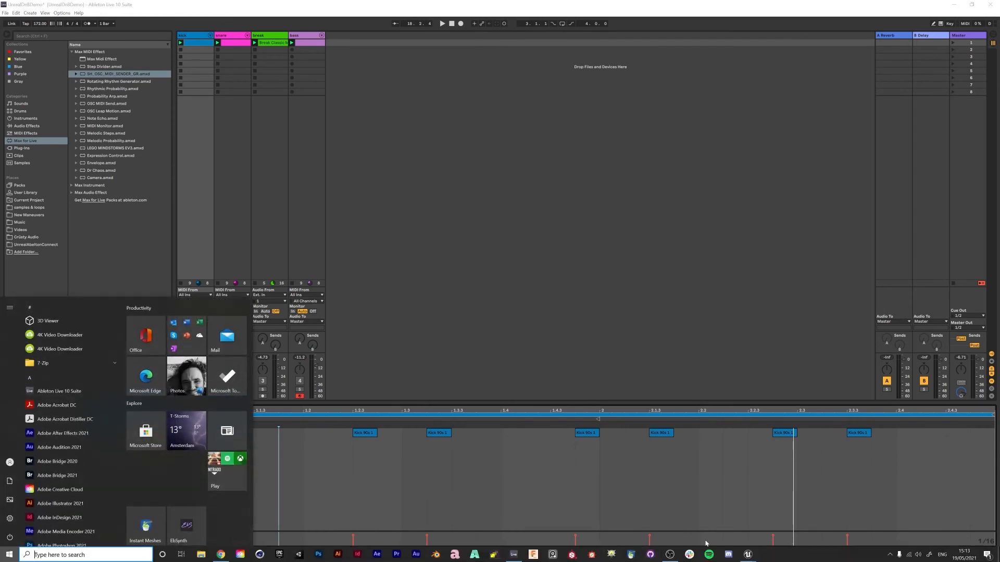
mouse_move(748, 557)
left_click(763, 524)
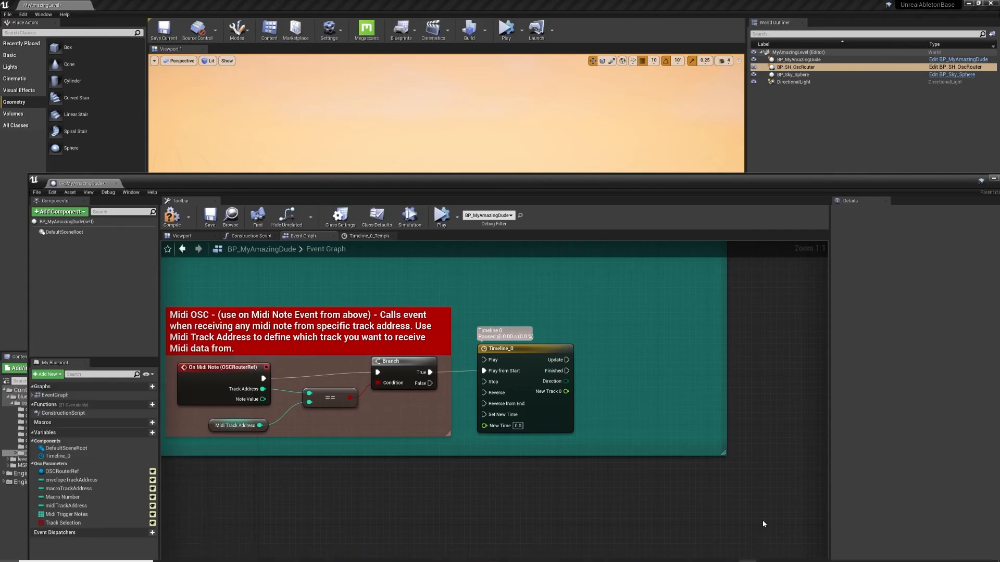
Add a Sphere component to the blueprint, compile it, and check the sphere in the level.
left_click_drag(318, 182, 332, 131)
left_click(74, 162)
type("sphere")
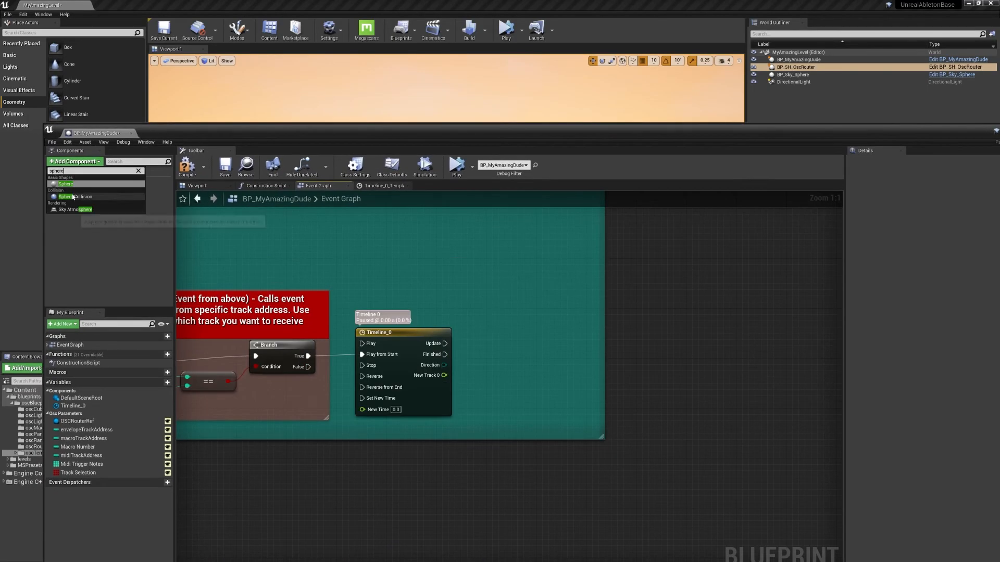
left_click(77, 186)
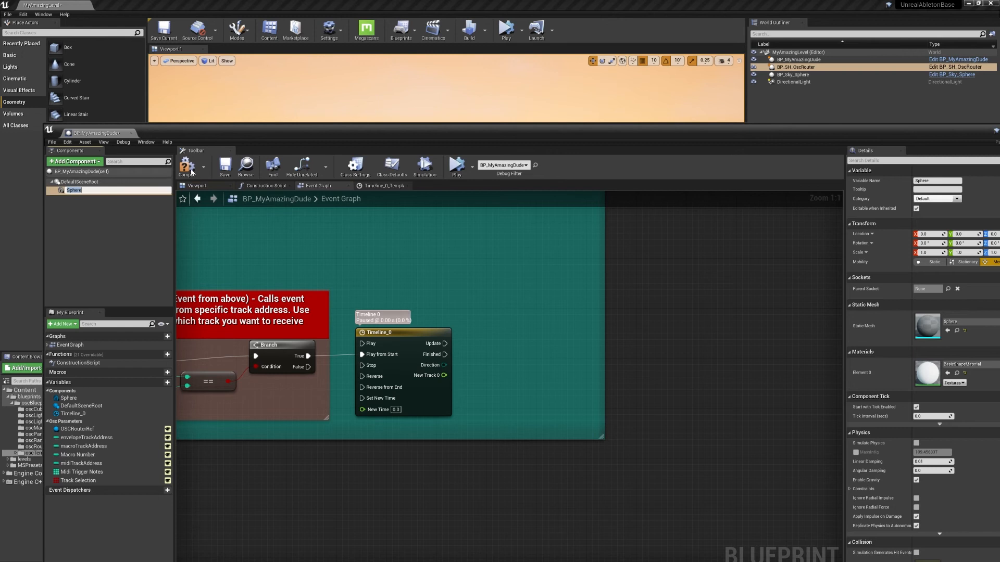
left_click(196, 187)
mouse_move(581, 393)
right_mouse_down()
mouse_move(602, 412)
mouse_move(594, 406)
mouse_move(599, 428)
mouse_move(584, 375)
mouse_move(589, 385)
right_mouse_up()
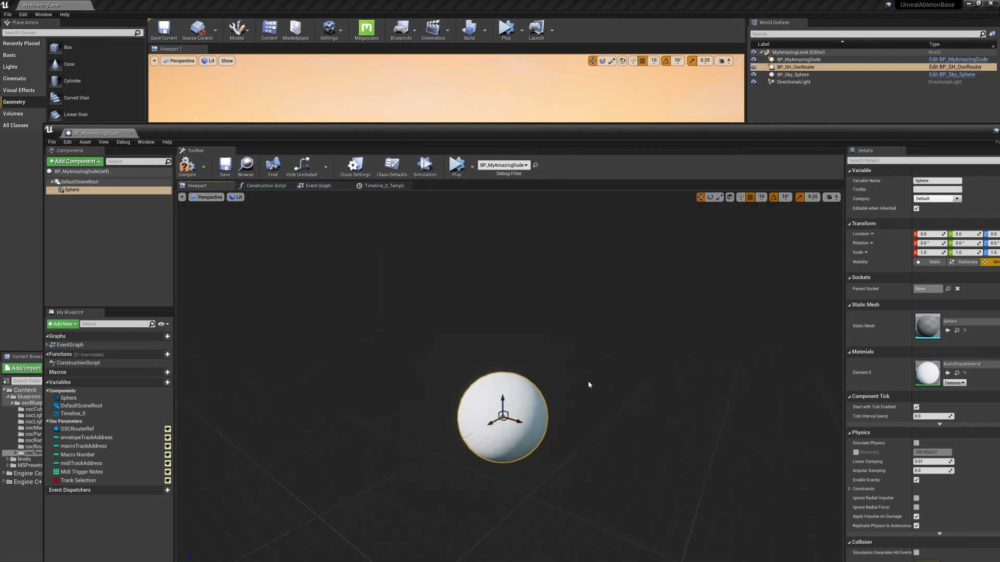
left_click(187, 166)
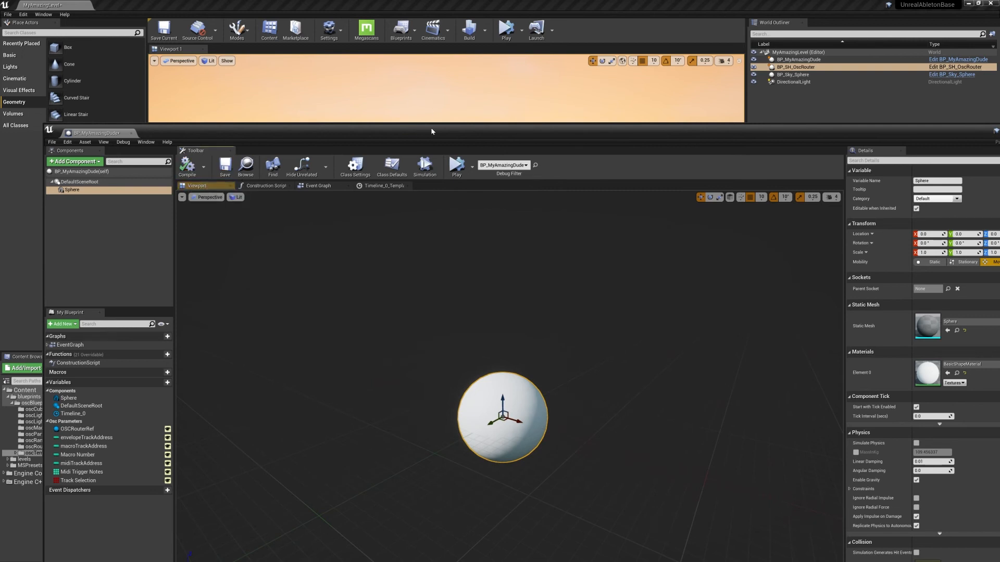
left_click(431, 109)
mouse_move(512, 210)
right_mouse_down()
mouse_move(515, 196)
mouse_move(497, 194)
mouse_move(539, 201)
mouse_move(531, 191)
mouse_move(524, 209)
mouse_move(513, 208)
right_mouse_up()
left_click_drag(290, 389, 298, 145)
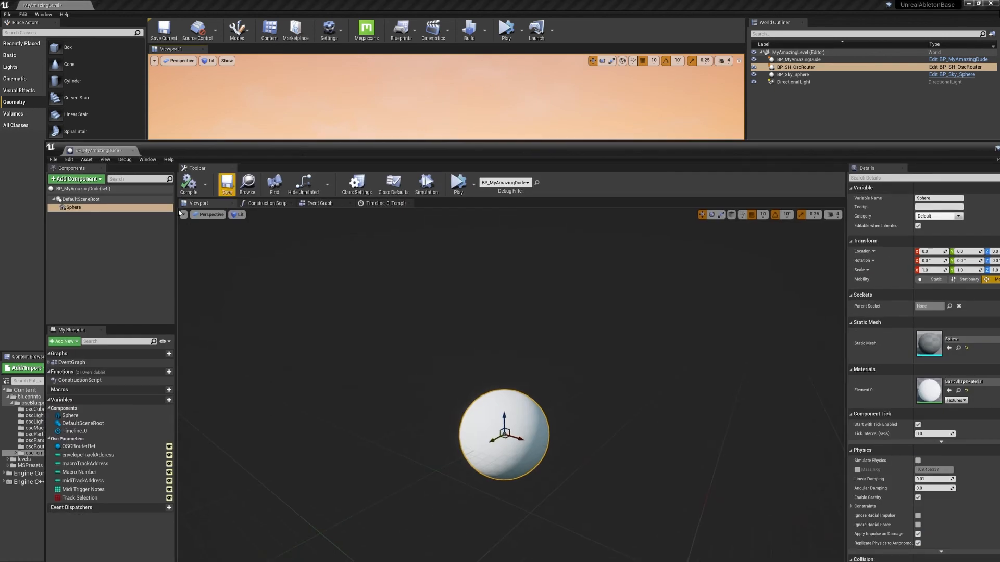
Connect Timeline_0's Update output to a Set World Scale 3D (Sphere) node, narrow the teal comment box and space the new nodes further out.
left_click(319, 203)
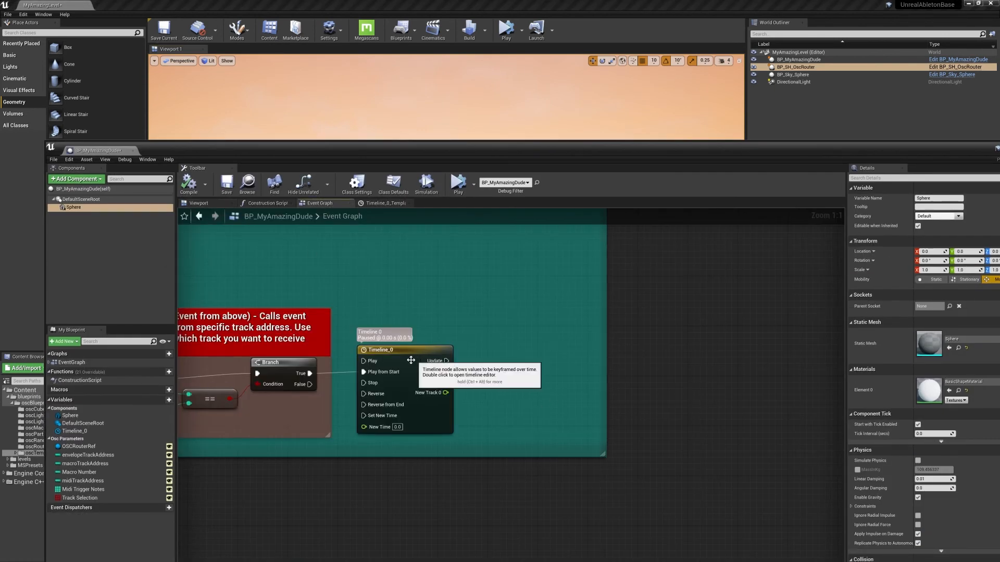
left_click(443, 350)
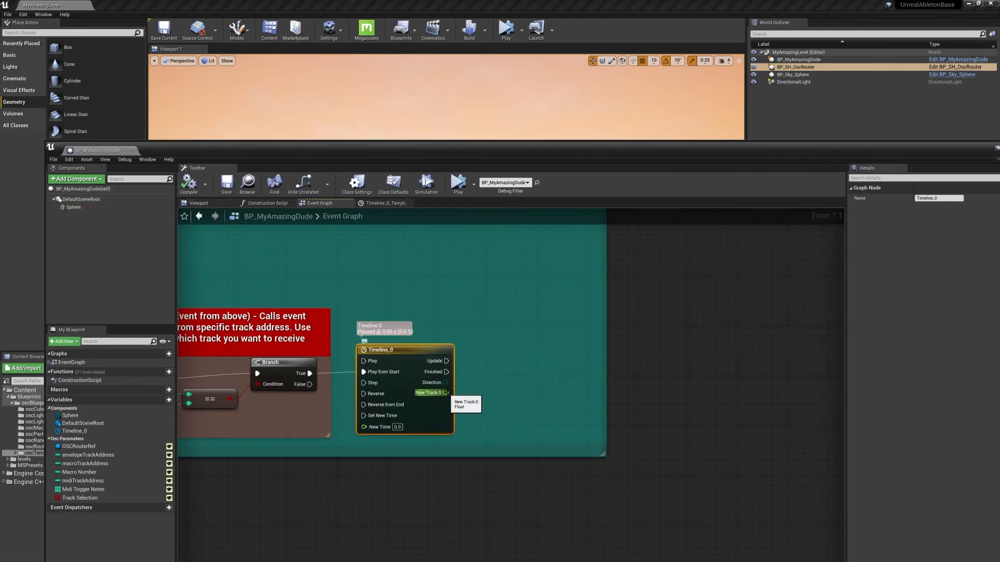
left_click_drag(446, 361, 543, 369)
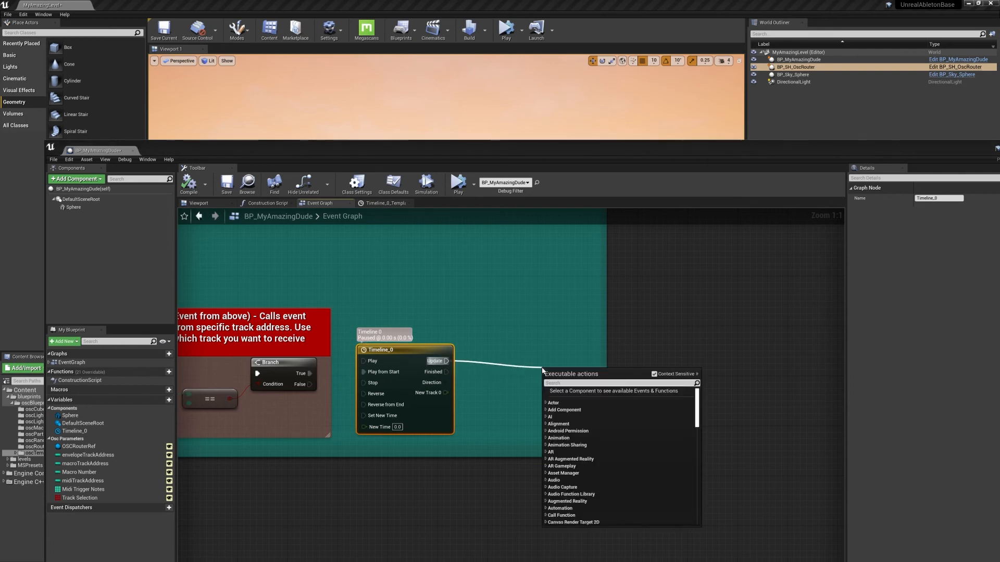
type("set scale")
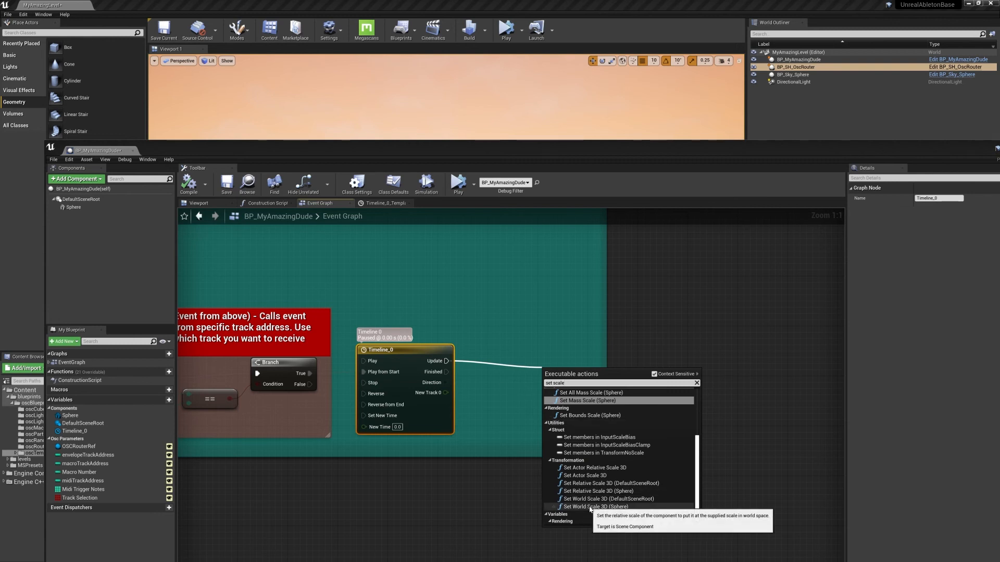
left_click(590, 507)
left_click_drag(559, 371, 572, 347)
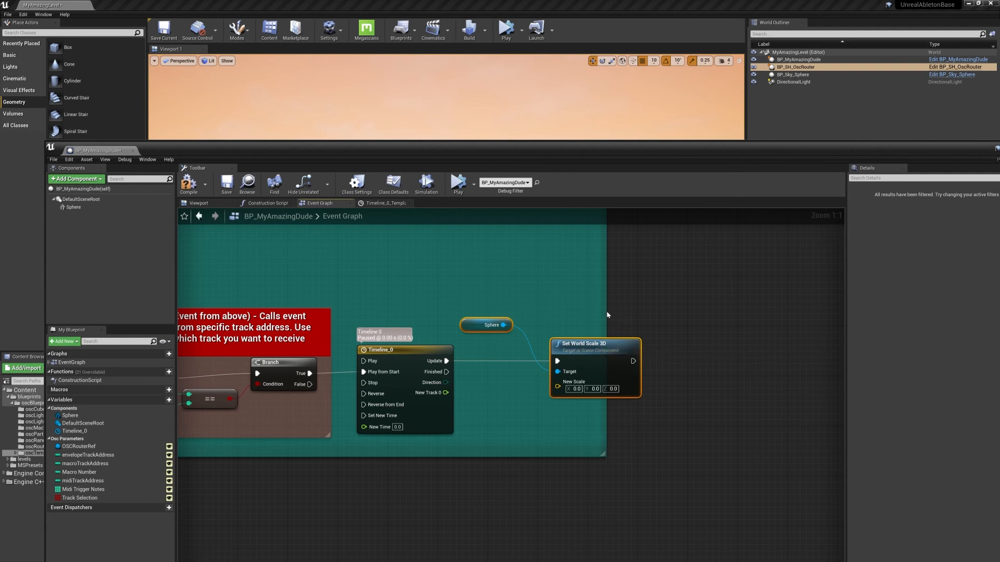
left_click_drag(607, 315, 459, 321)
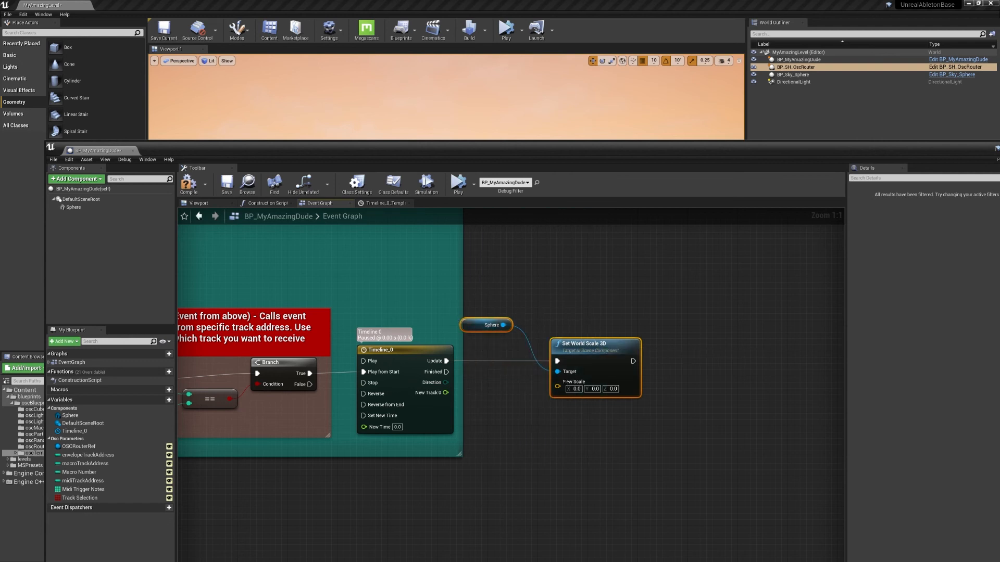
left_click_drag(559, 342, 652, 342)
Add a Make Vector node fed by the timeline's New Track 0 output.
left_click_drag(446, 393, 528, 402)
type("multi")
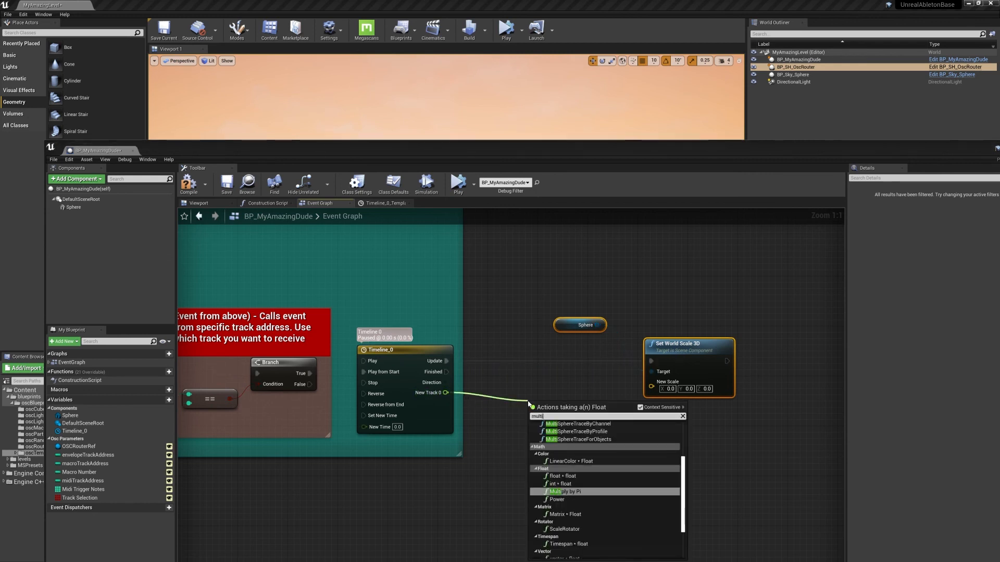
key("BackSpace")
key("BackSpace")
key("BackSpace")
key("BackSpace")
type("ma")
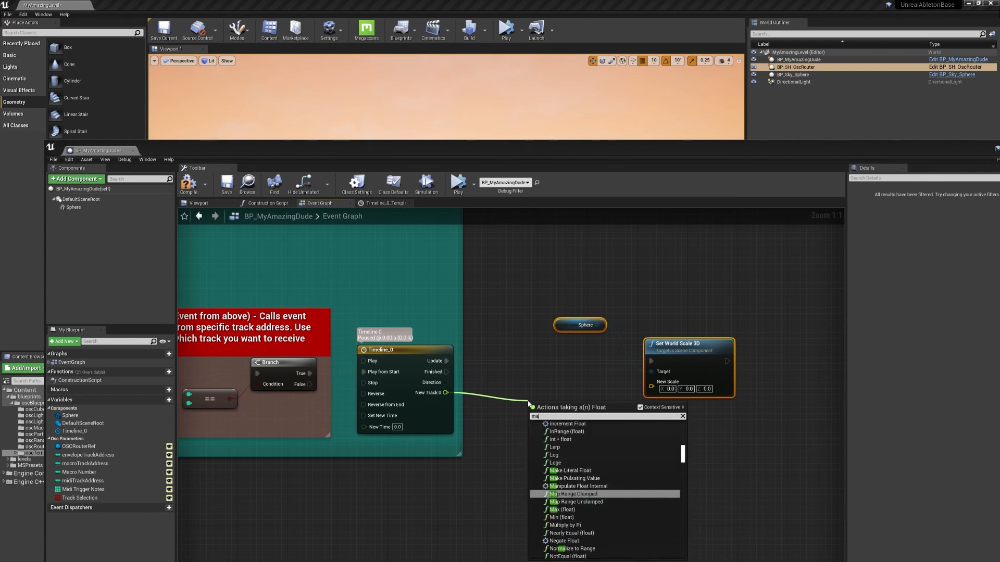
type("ke vecto")
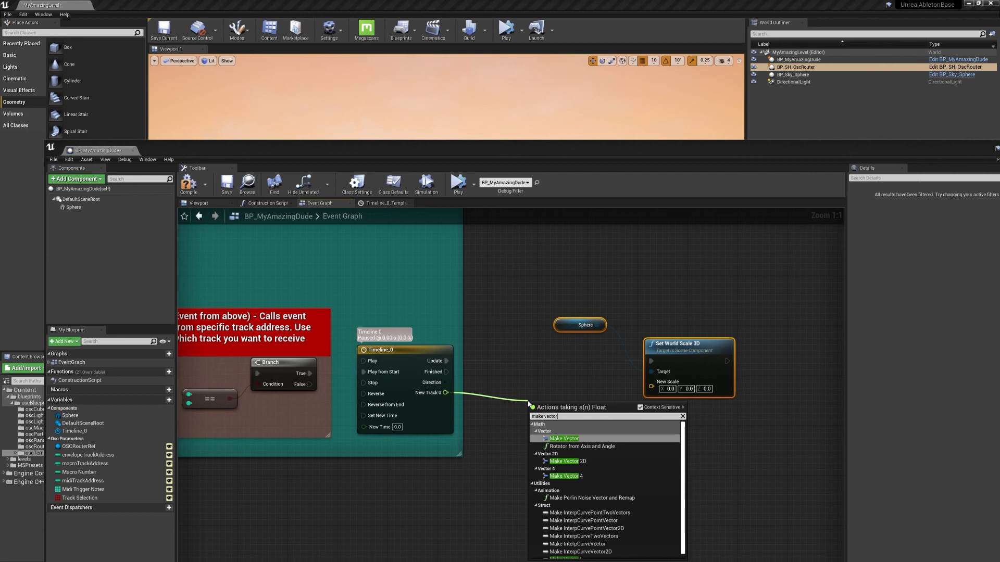
type("r")
key("Return")
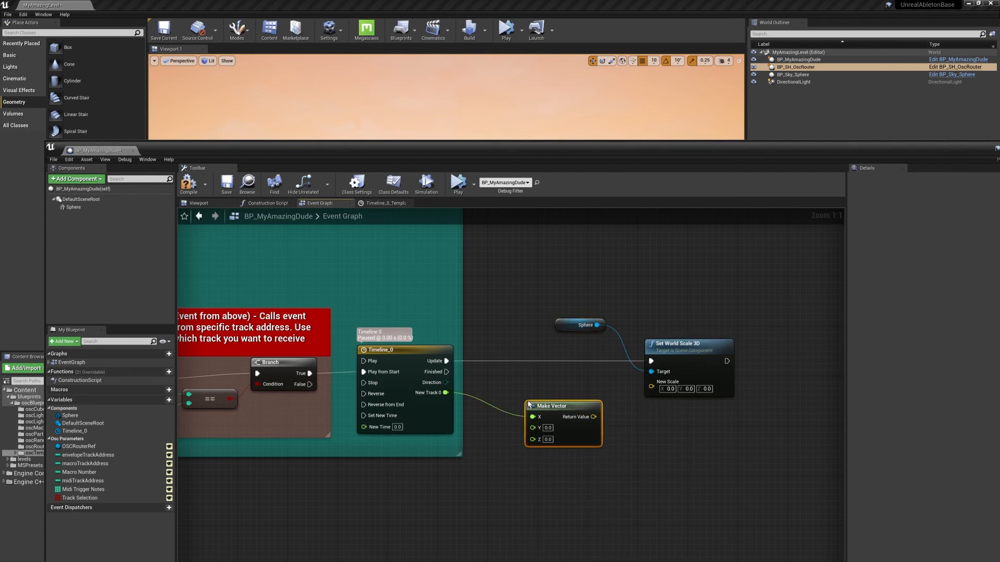
Link New Track 0 to the vector's Y and Z, feed the vector into New Scale, and compile the blueprint.
left_click_drag(446, 393, 534, 428)
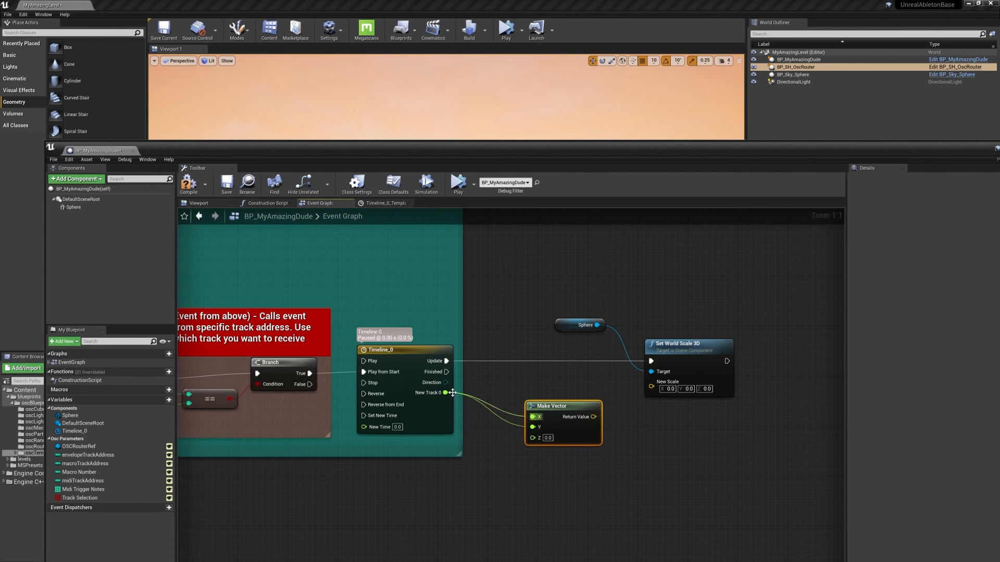
left_click_drag(453, 393, 533, 438)
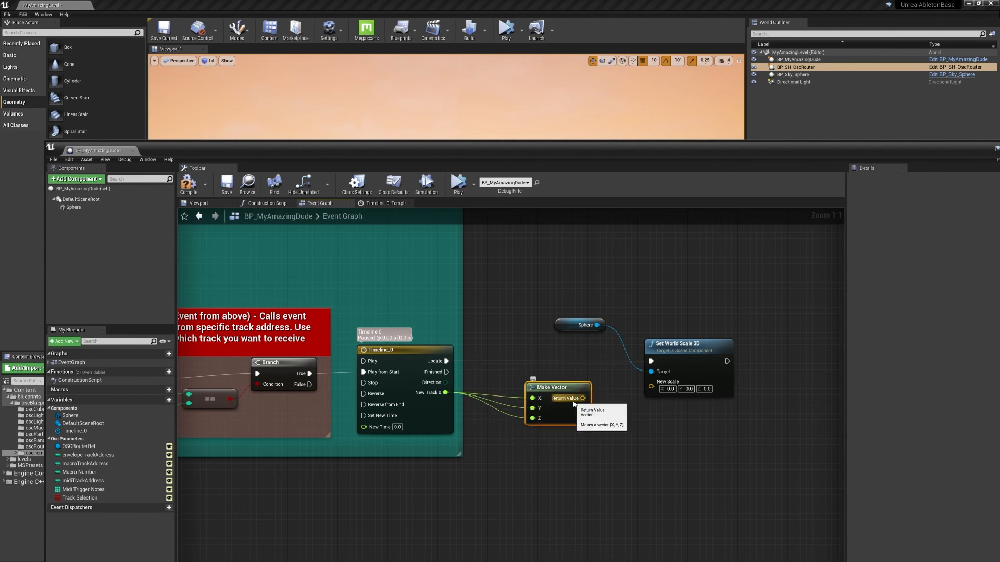
left_click_drag(583, 398, 635, 388)
left_click_drag(566, 328, 550, 336)
left_click(187, 187)
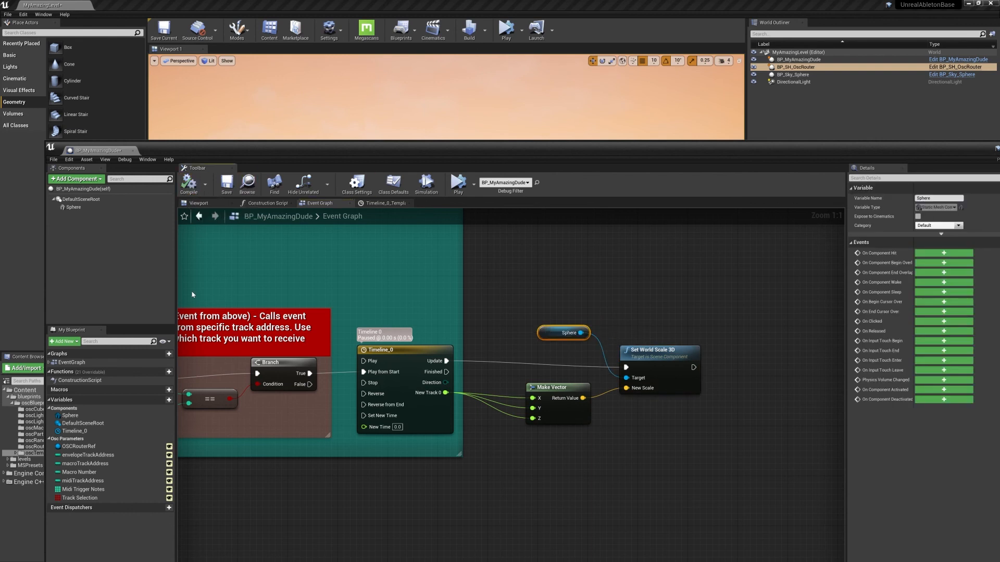
Start playback in Ableton Live, return to the Unreal level editor and simulate the level to test the sphere's scaling.
left_click_drag(444, 143, 430, 430)
right_click_drag(416, 276, 426, 286)
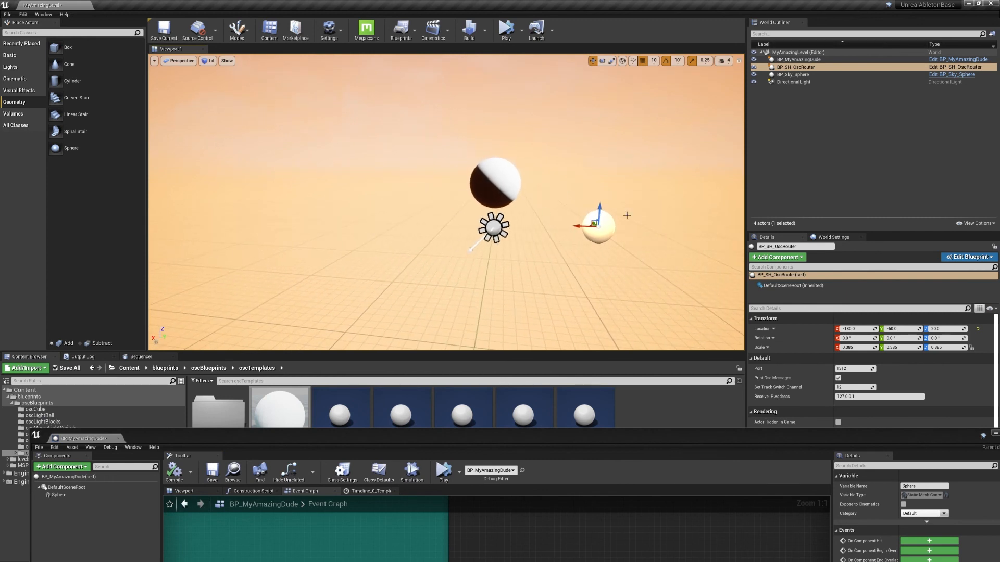
key("super")
left_click(515, 554)
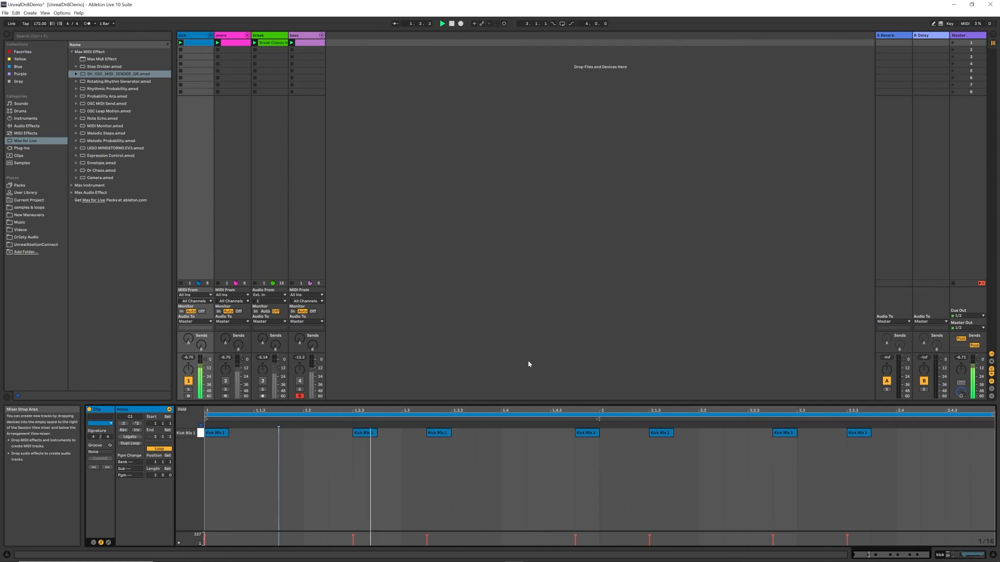
key("super")
mouse_move(748, 556)
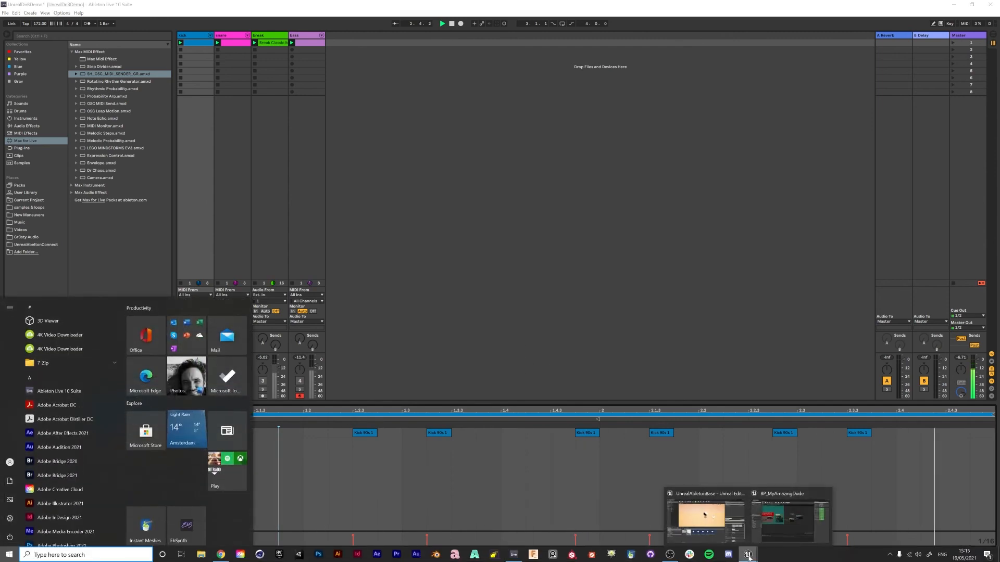
left_click(707, 513)
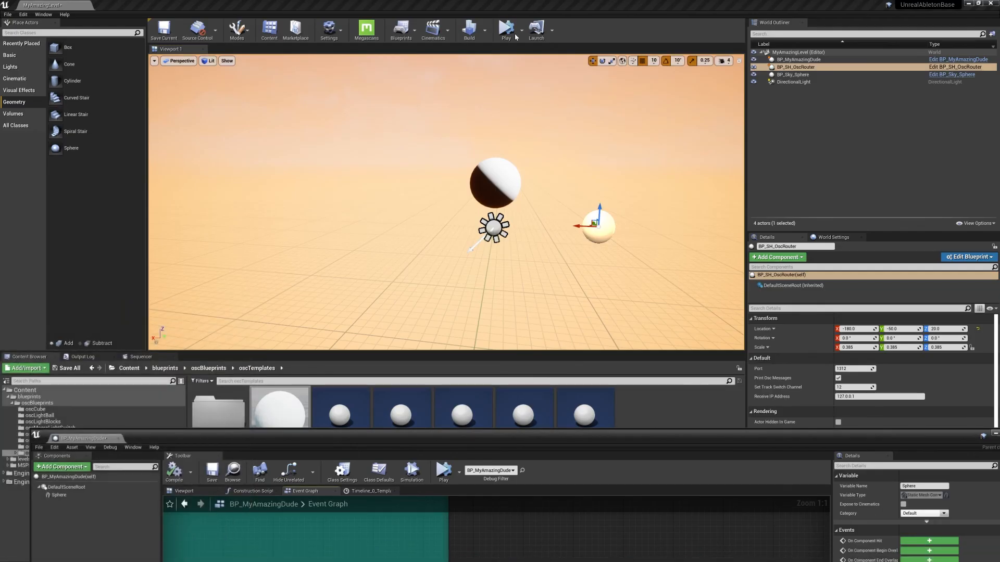
left_click(514, 36)
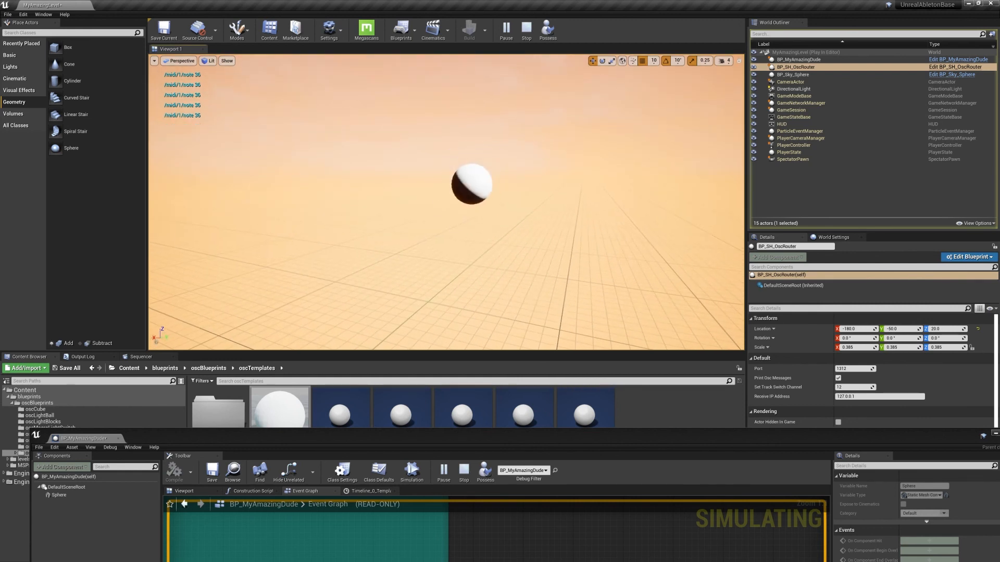
Stop the level simulation and Ableton Live's playback, and return to the BP_MyAmazingDude blueprint in Unreal.
left_click(527, 29)
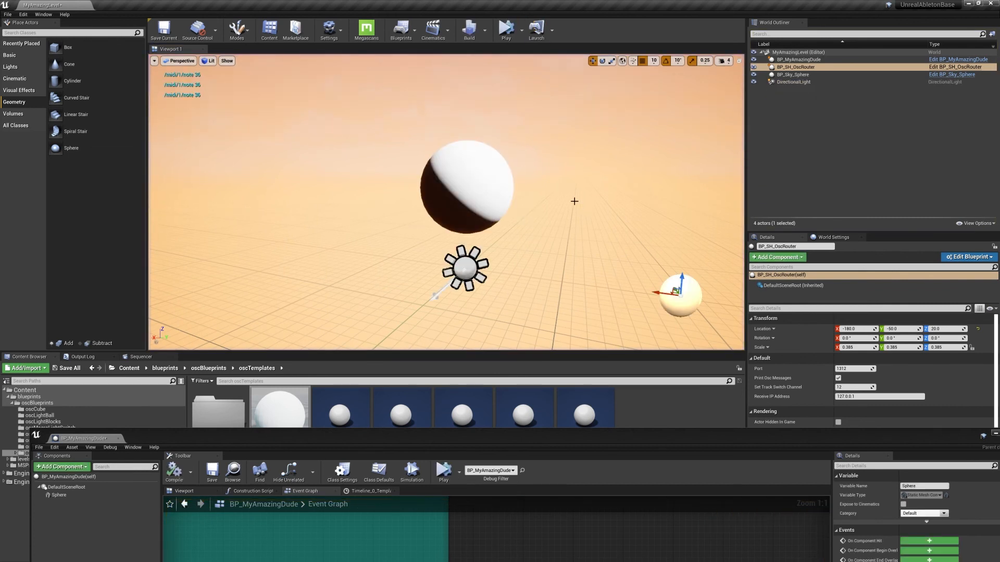
key("super")
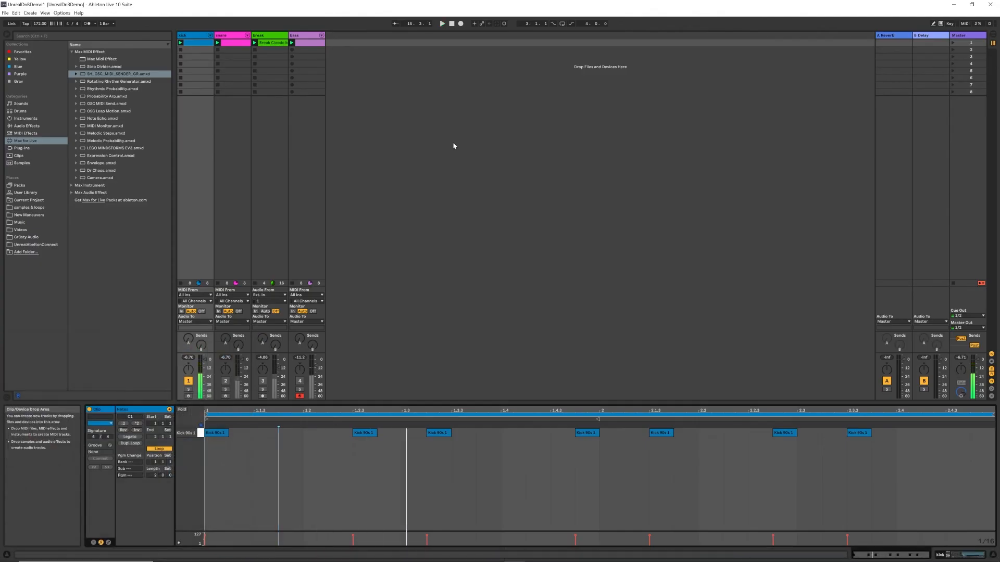
key("super")
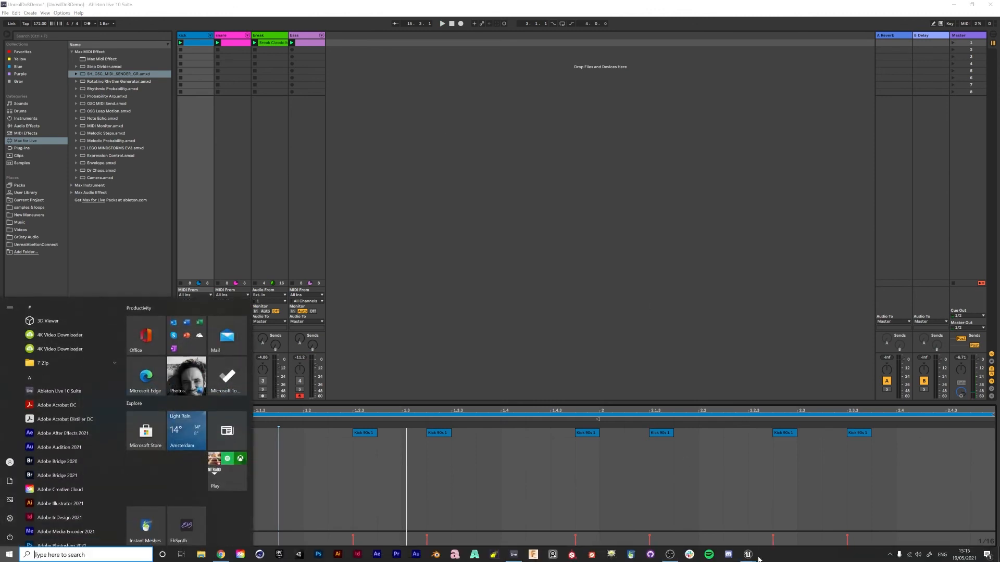
mouse_move(754, 546)
left_click(790, 516)
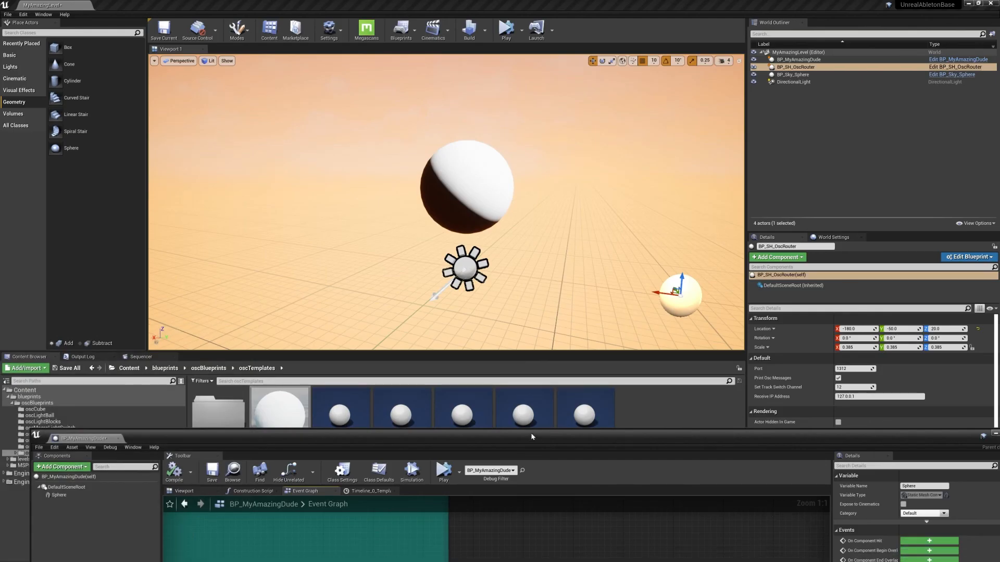
Review the Timeline_0, Make Vector and Set World Scale 3D chain, and inspect the sphere it drives in the level viewport.
left_click_drag(531, 436, 519, 181)
mouse_move(497, 298)
right_mouse_down()
mouse_move(639, 368)
mouse_move(485, 302)
right_mouse_up()
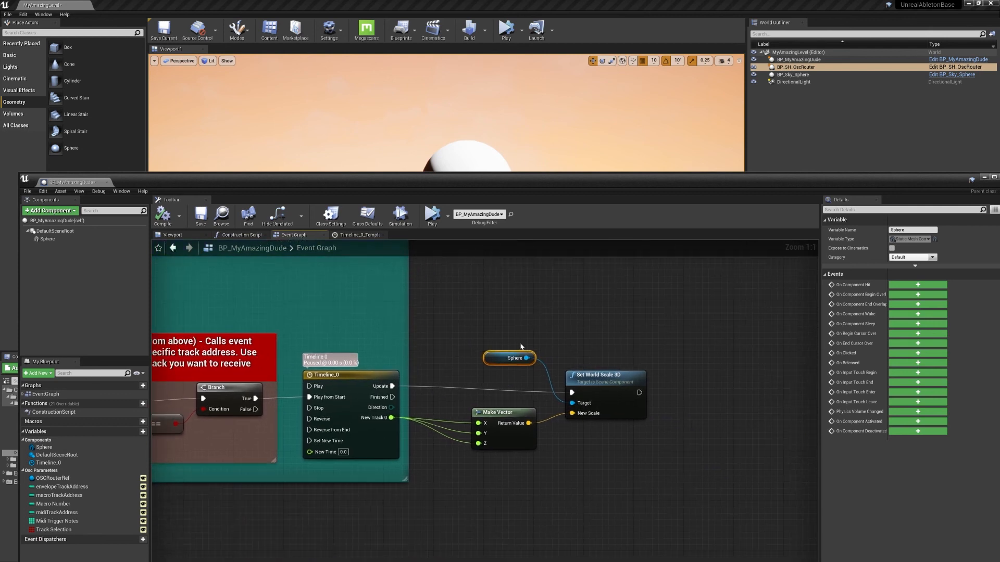
right_click_drag(575, 330, 528, 325)
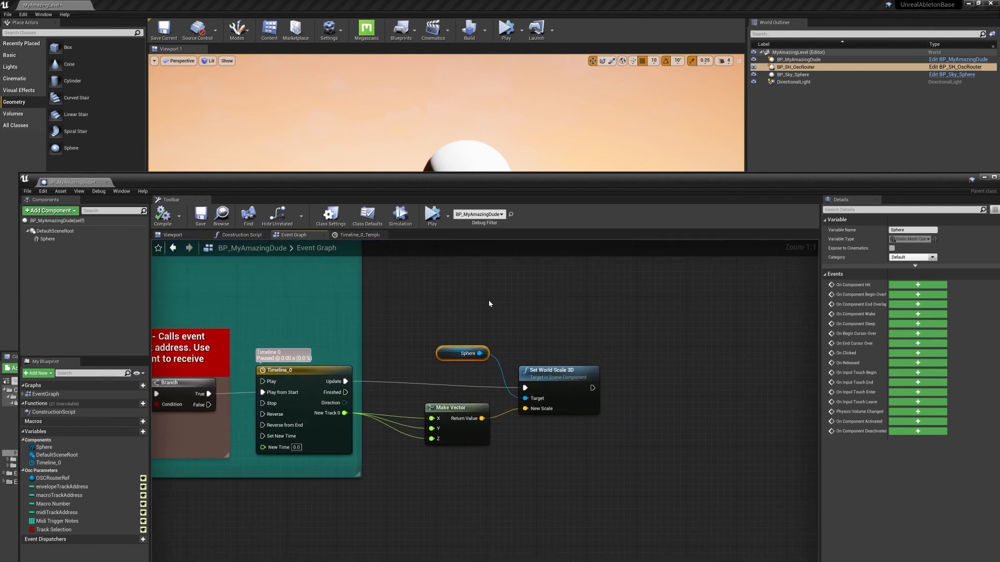
left_click_drag(524, 183, 495, 400)
mouse_move(477, 229)
right_mouse_down()
mouse_move(479, 209)
mouse_move(482, 236)
mouse_move(468, 240)
mouse_move(479, 227)
right_mouse_up()
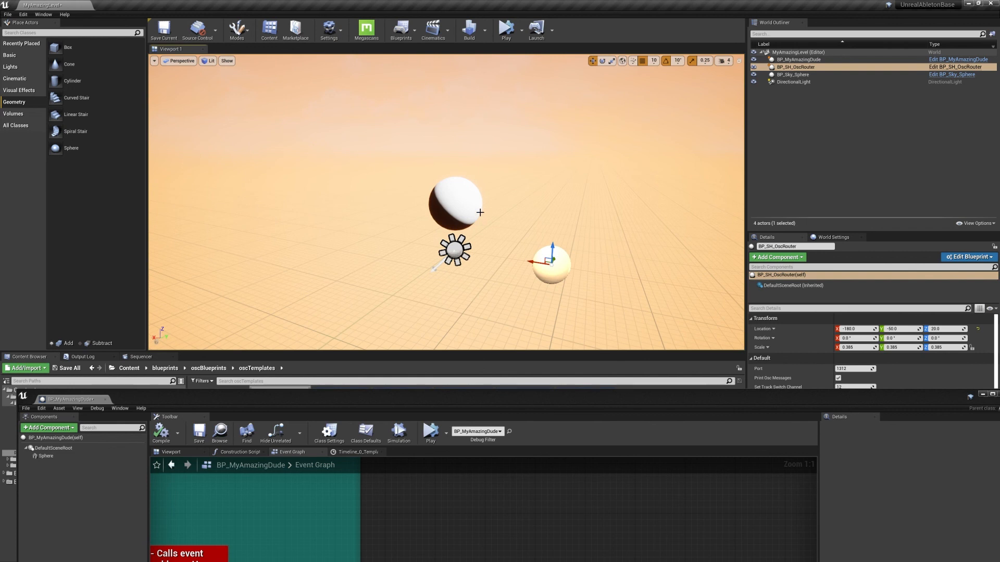
right_click_drag(480, 227, 487, 199)
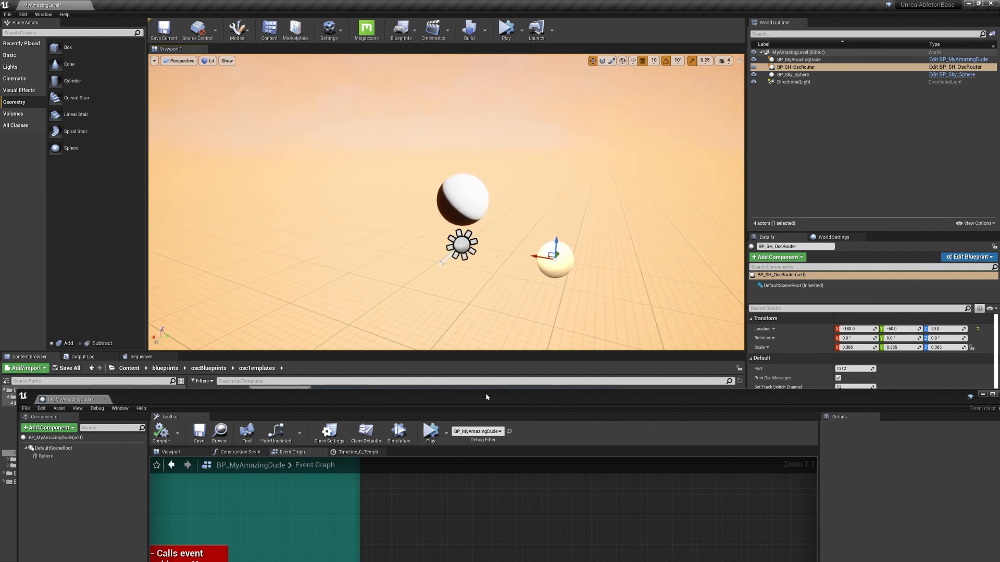
Examine the Track, Envelope, Macro and Midi OSC sections of BP_MyAmazingDude's Event Graph.
left_click_drag(487, 397, 488, 201)
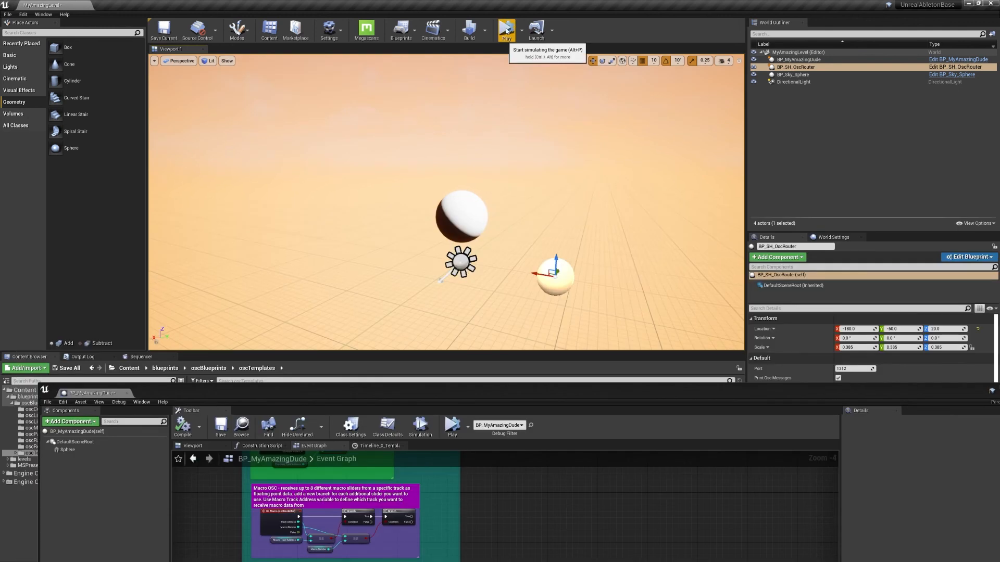
right_click_drag(471, 245, 472, 297)
key("s")
left_click_drag(439, 394, 433, 134)
scroll(396, 364, "down", 2)
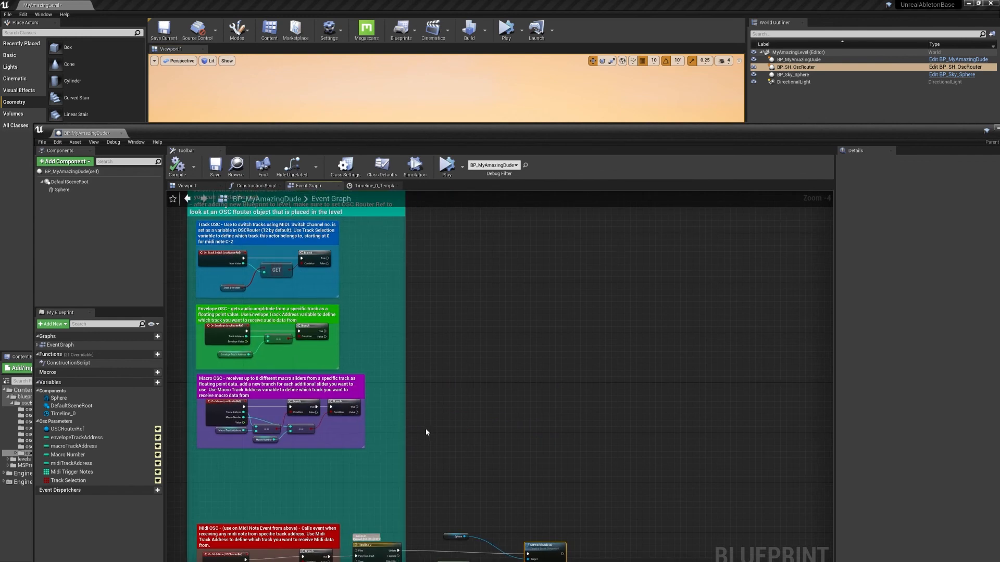
scroll(461, 298, "up", 2)
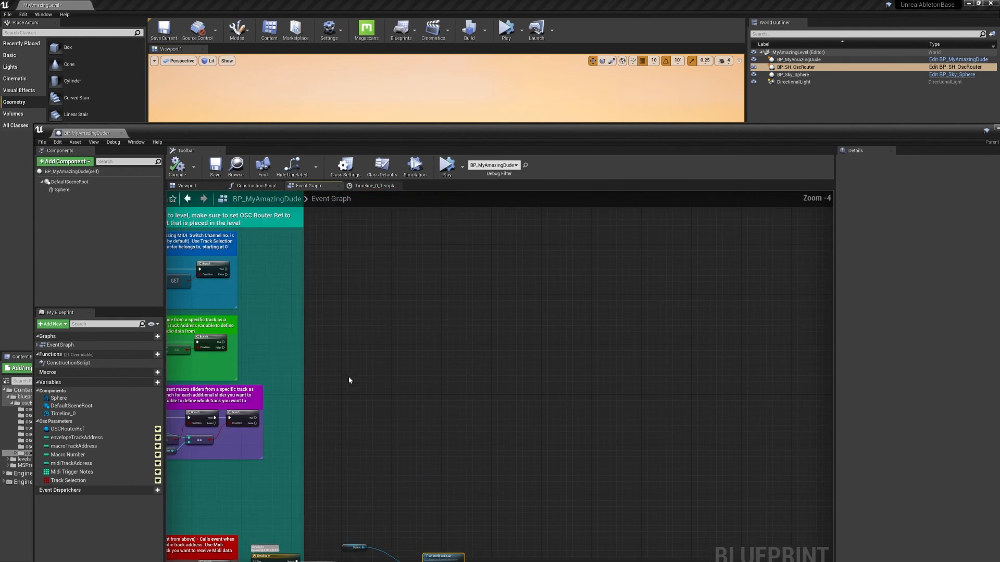
right_click_drag(288, 344, 446, 305)
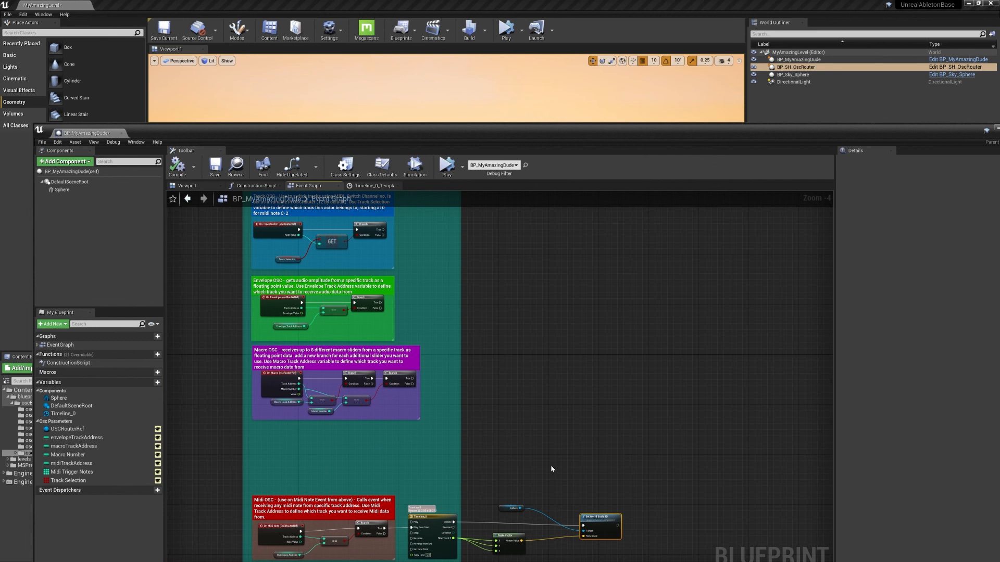
right_click_drag(552, 469, 513, 420)
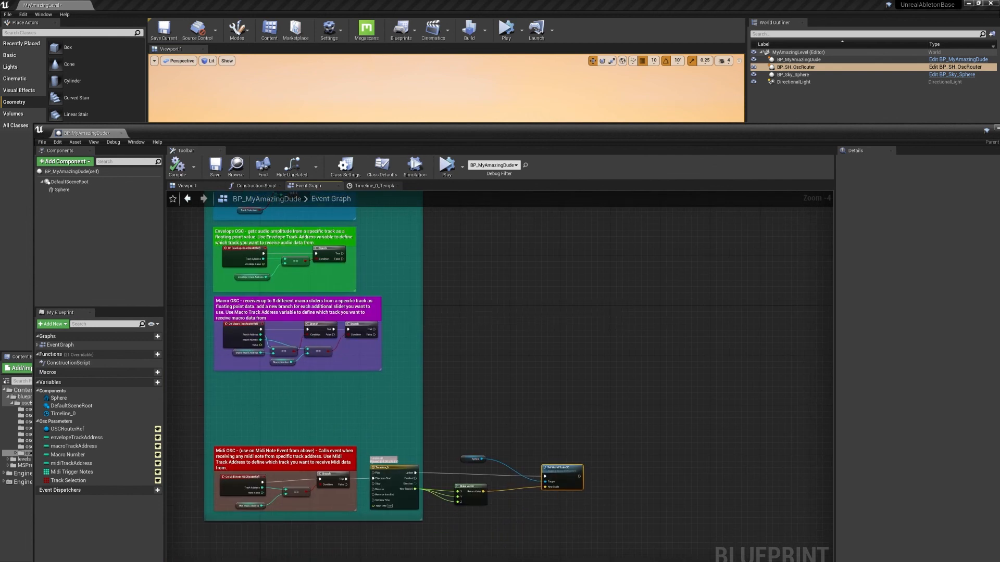
Look at the kick clip's notes in Ableton Live and return to the Midi OSC section of the BP_MyAmazingDude graph.
key("super")
left_click(514, 554)
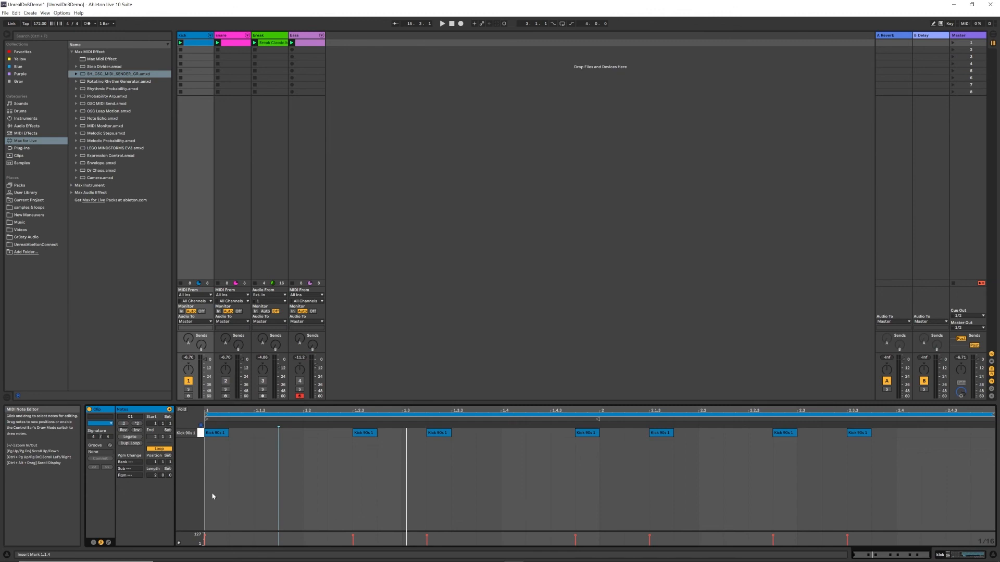
mouse_move(749, 555)
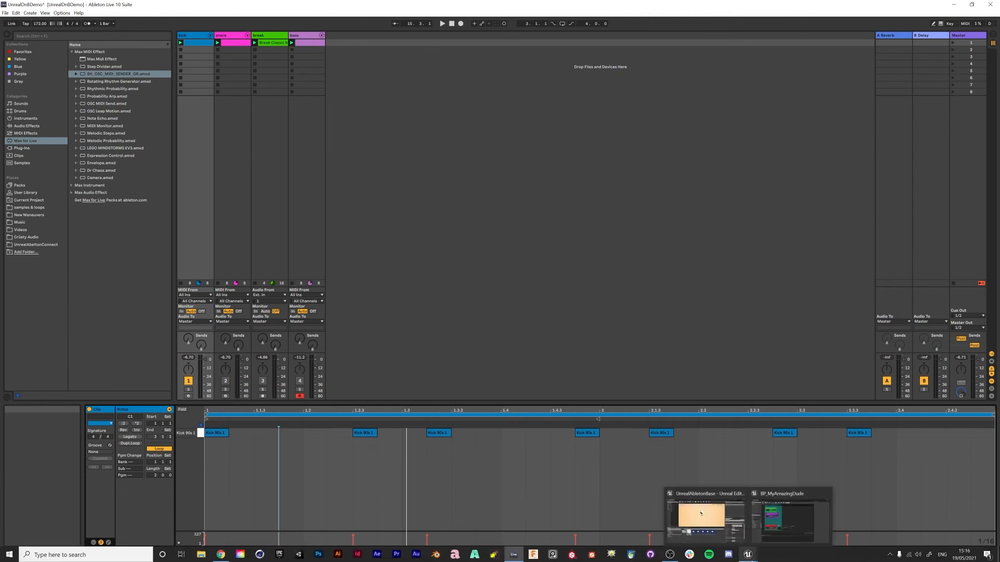
left_click(783, 521)
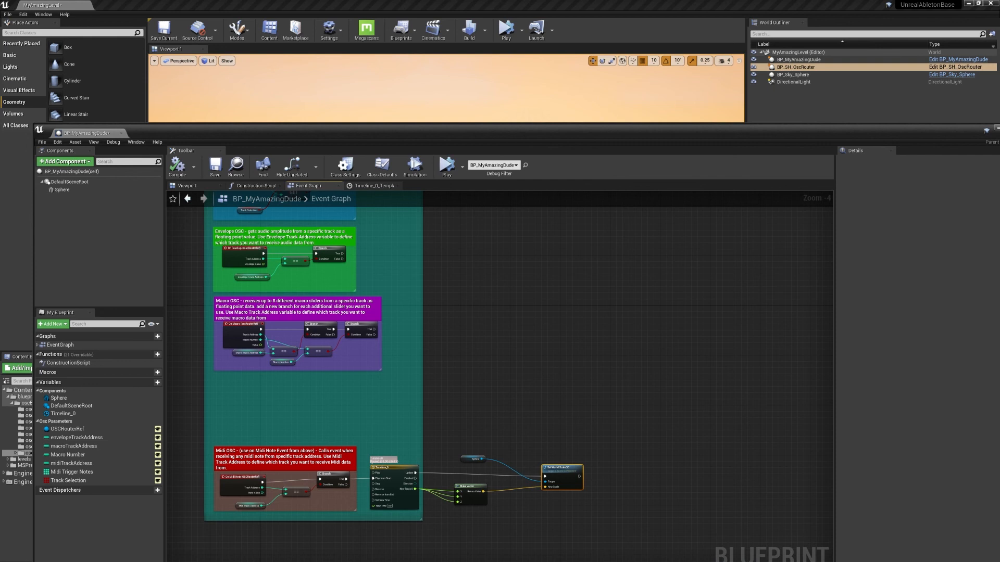
right_click_drag(529, 362, 590, 280)
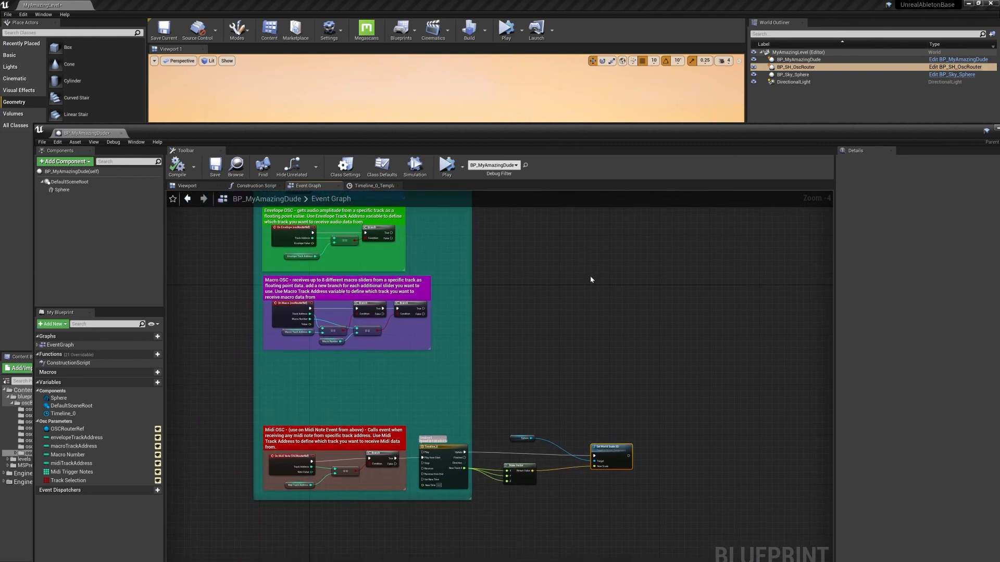
right_click_drag(590, 280, 633, 248)
scroll(598, 318, "up", 2)
Uncover the level viewport below the blueprint window, frame the spheres closer and switch to Ableton Live.
left_click_drag(491, 132, 496, 391)
right_click_drag(425, 148, 460, 158)
key("w")
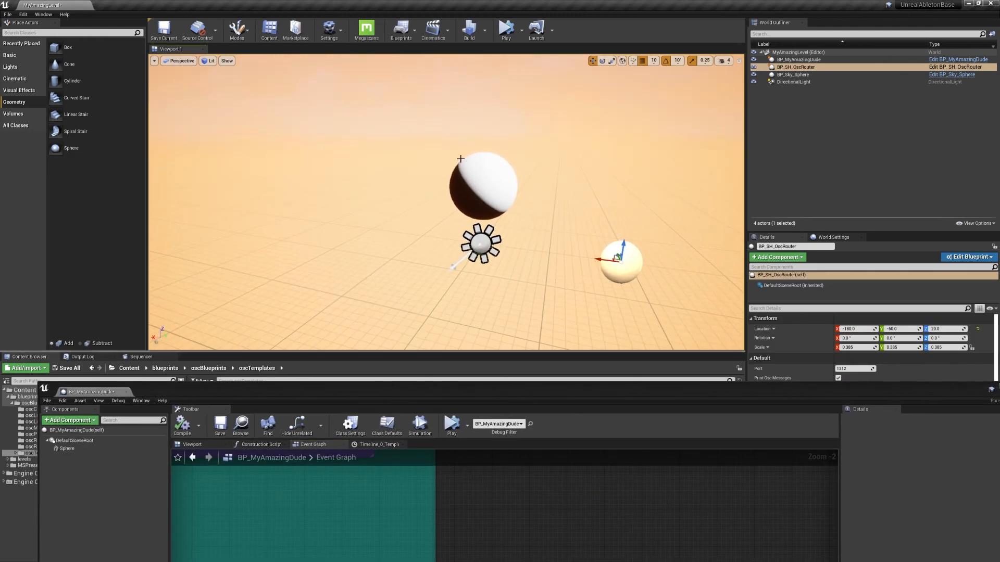
key("super")
left_click(514, 555)
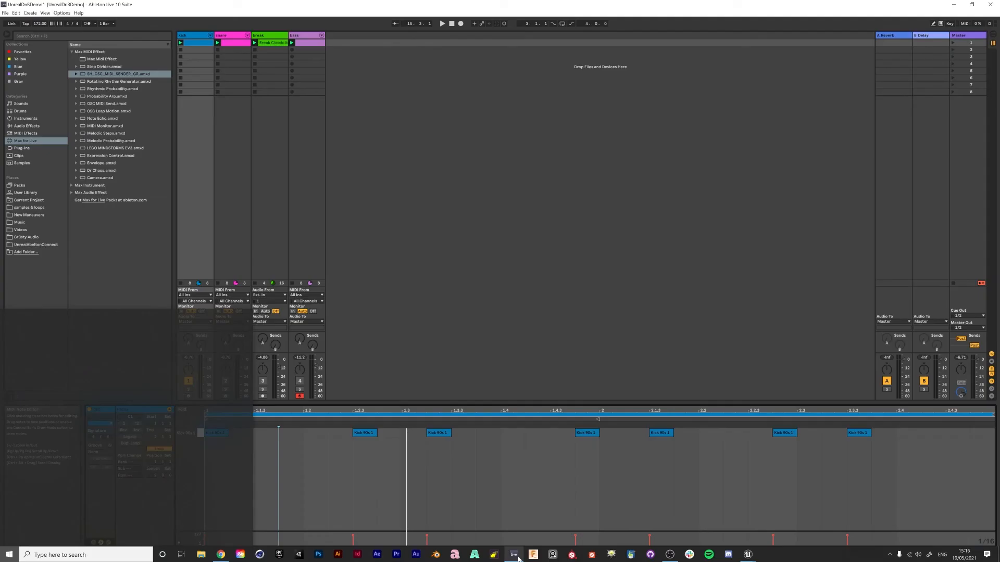